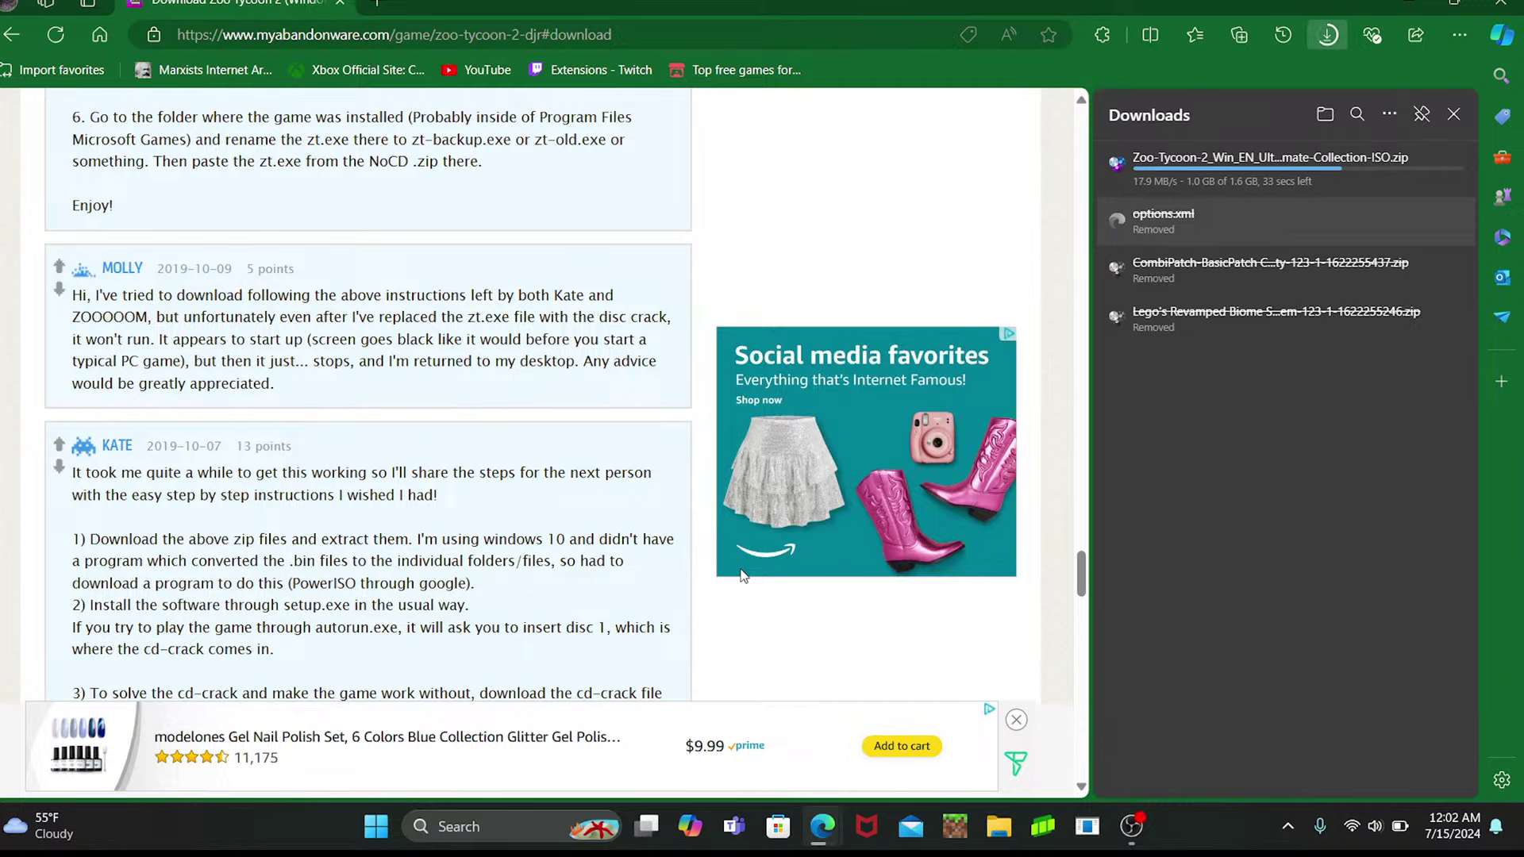
- Look through the visitor comments with installation instructions and the rest of the Zoo Tycoon 2 download page while the ZIP downloads
scroll(742, 574, "down", 6)
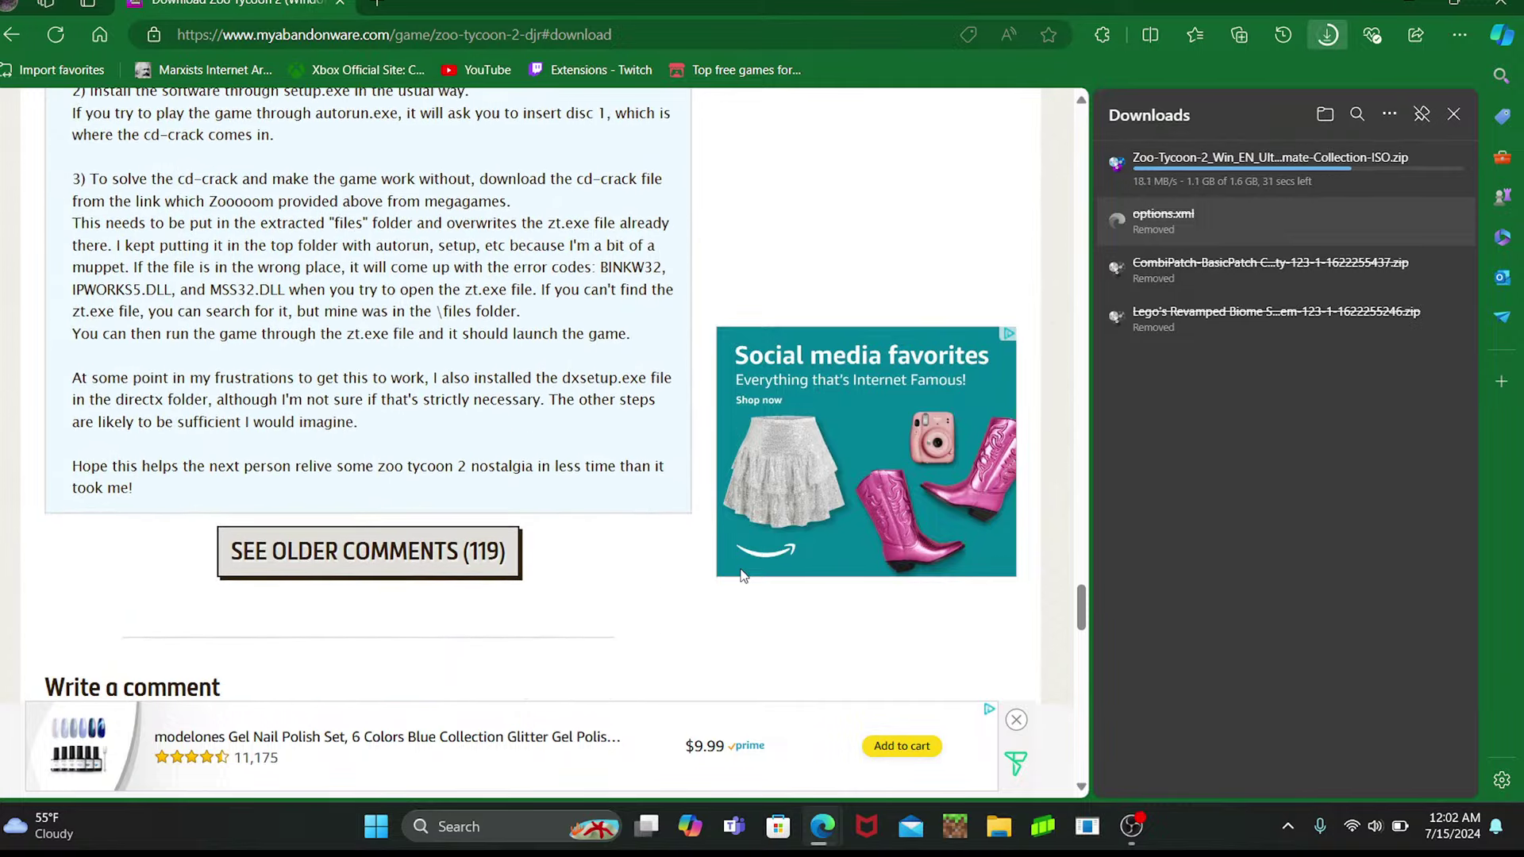
scroll(742, 575, "up", 10)
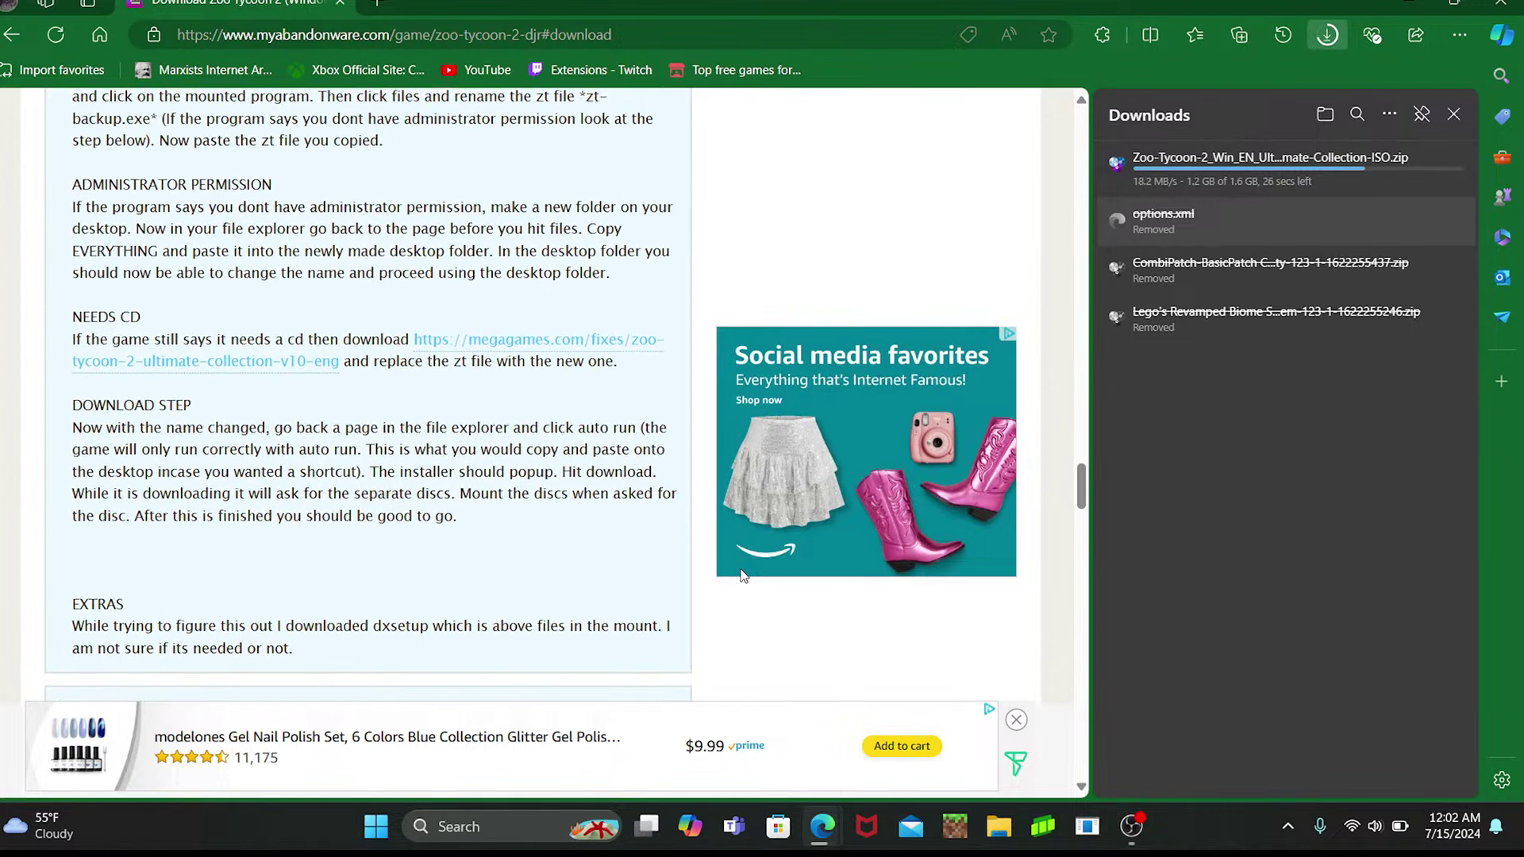
scroll(742, 575, "up", 12)
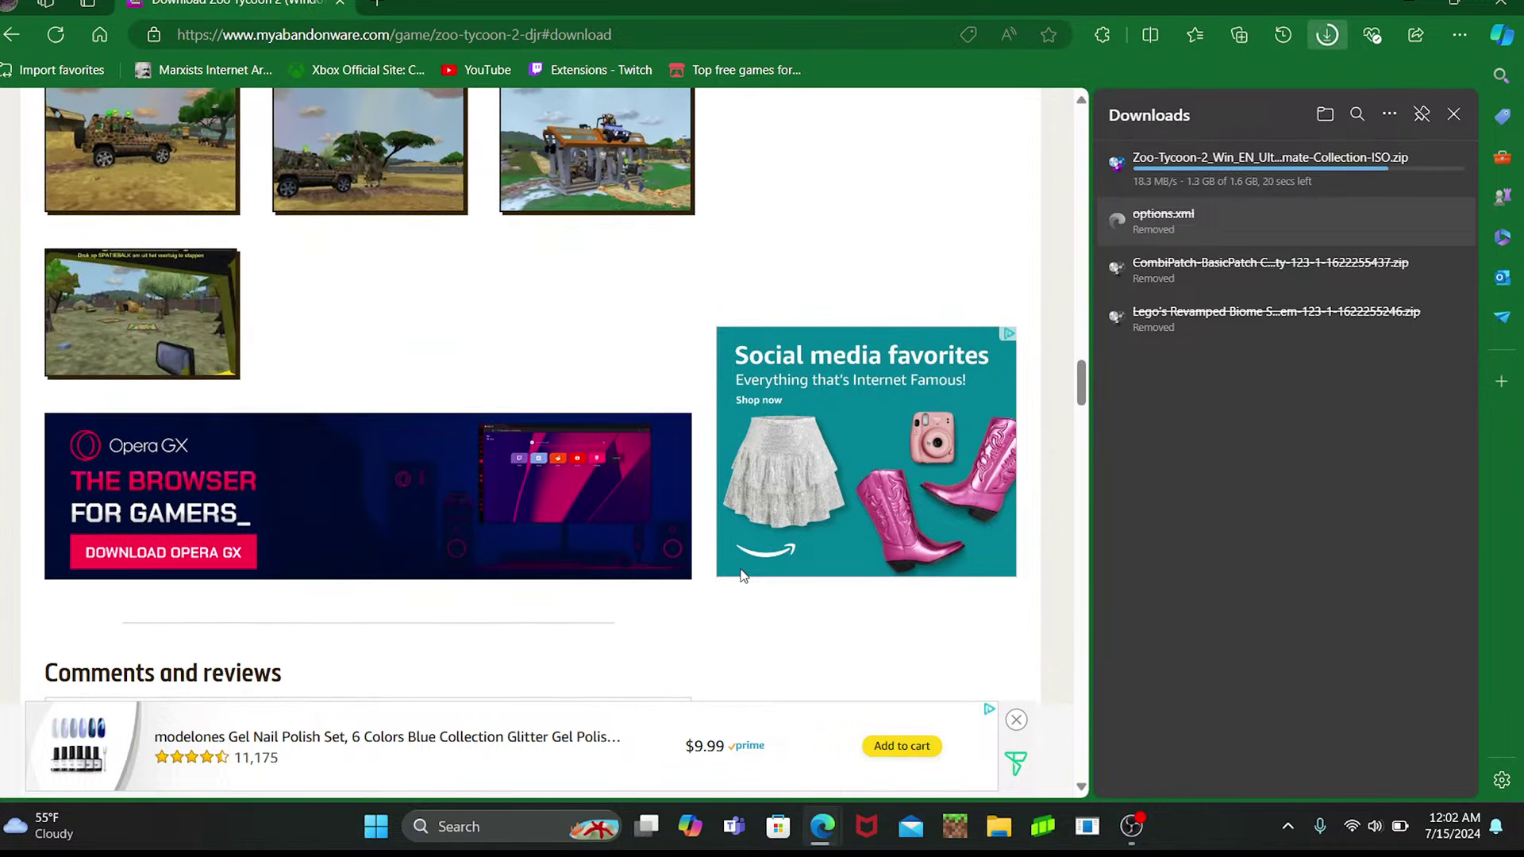
scroll(742, 574, "up", 10)
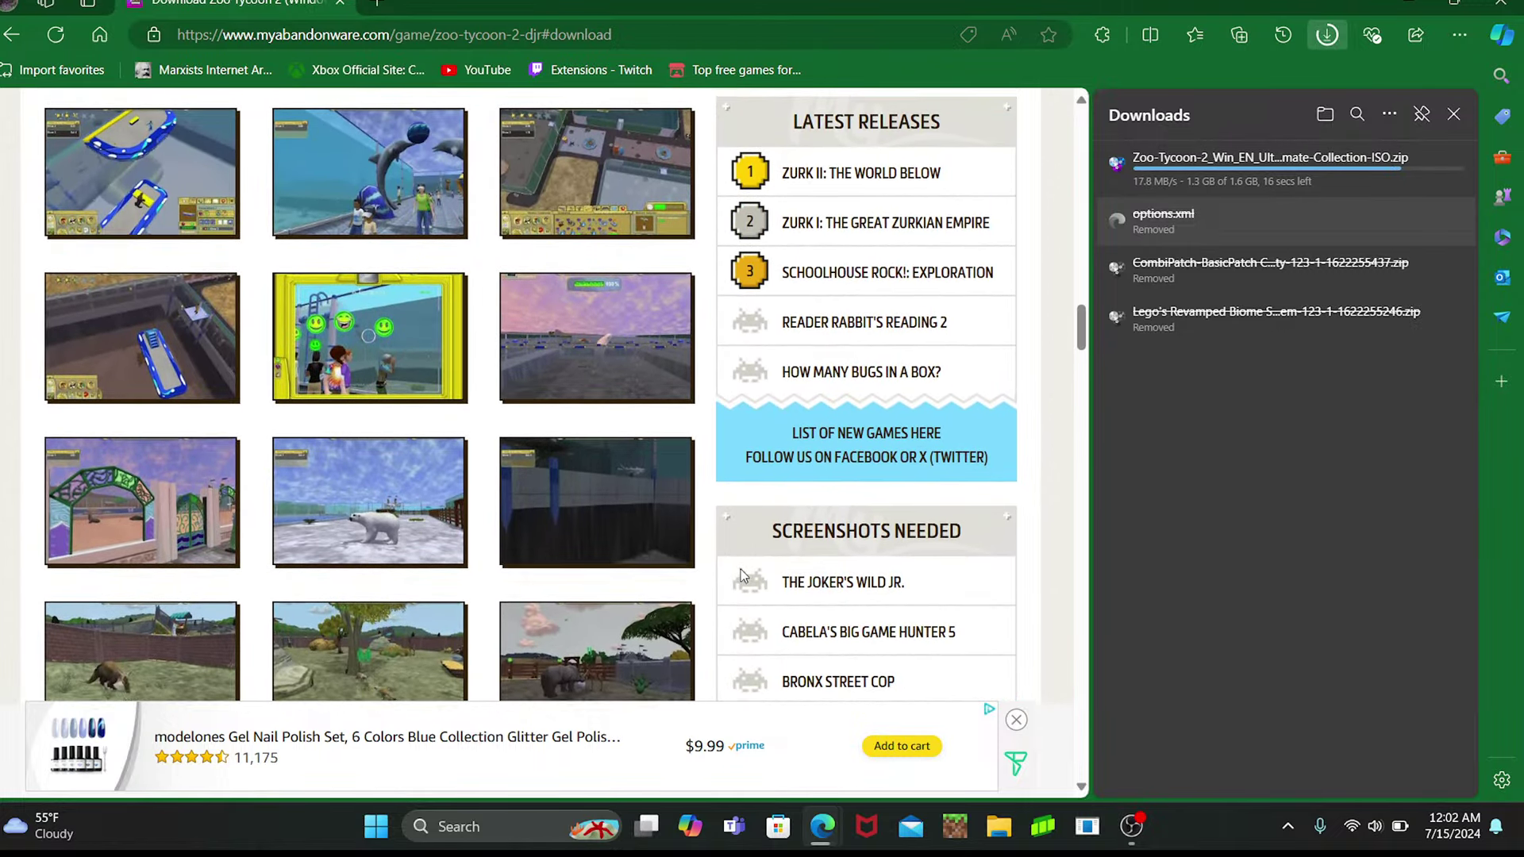
scroll(742, 575, "up", 15)
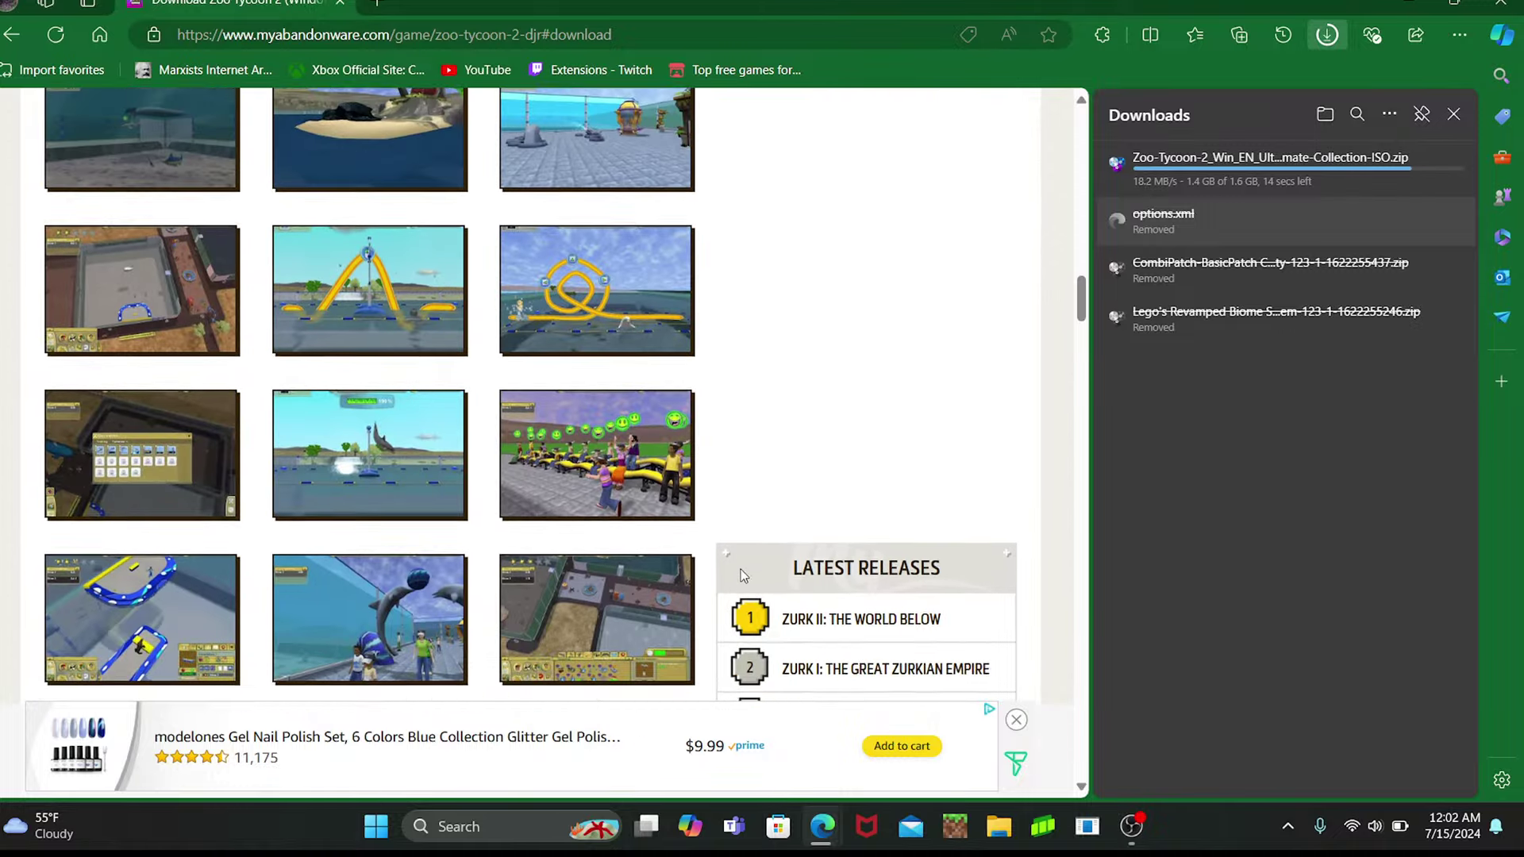
scroll(743, 574, "up", 15)
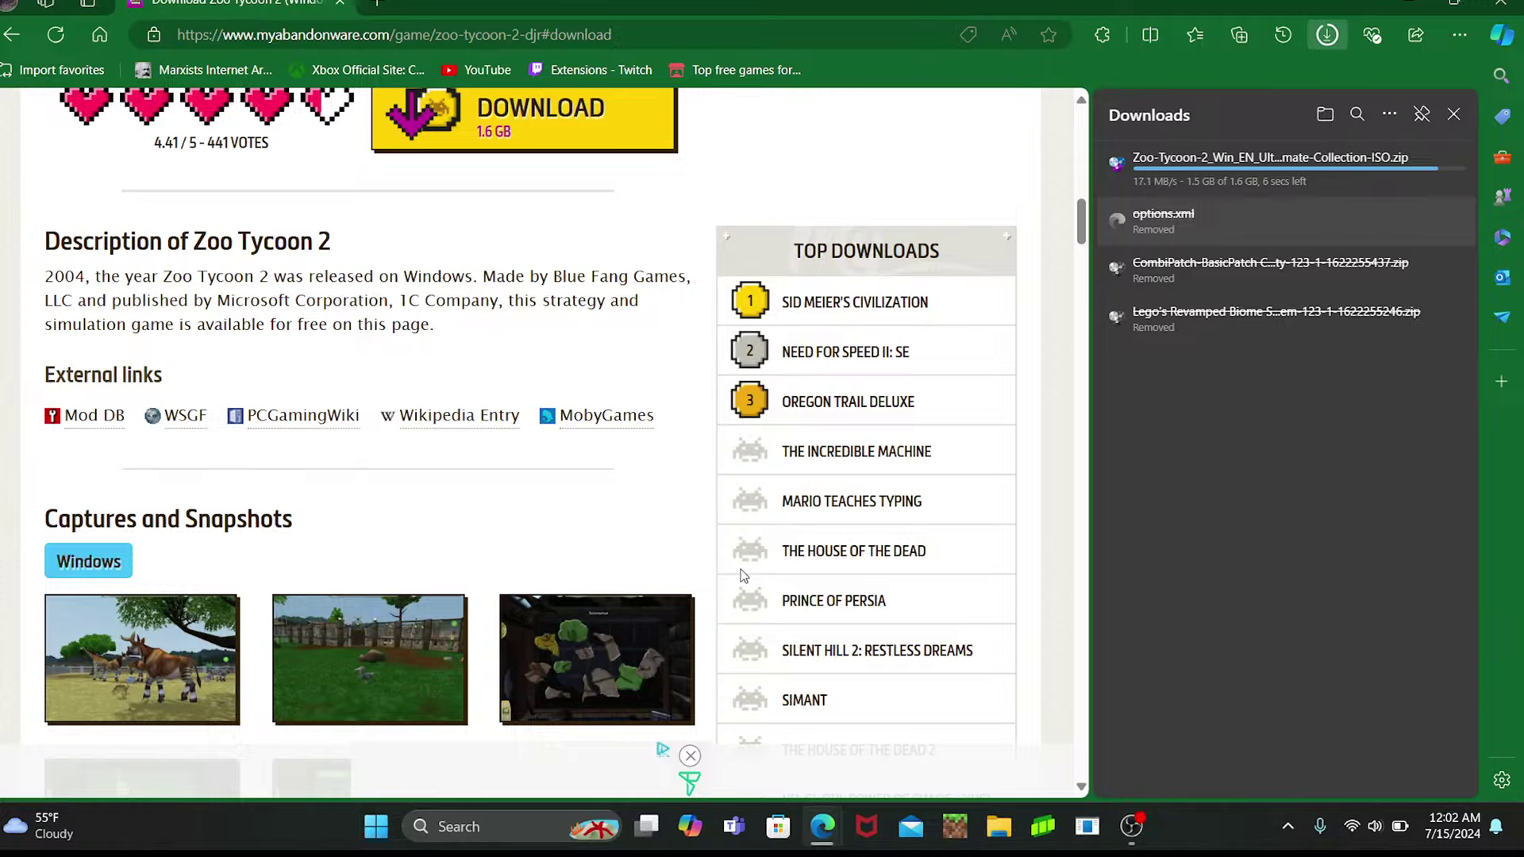
scroll(717, 413, "up", 2)
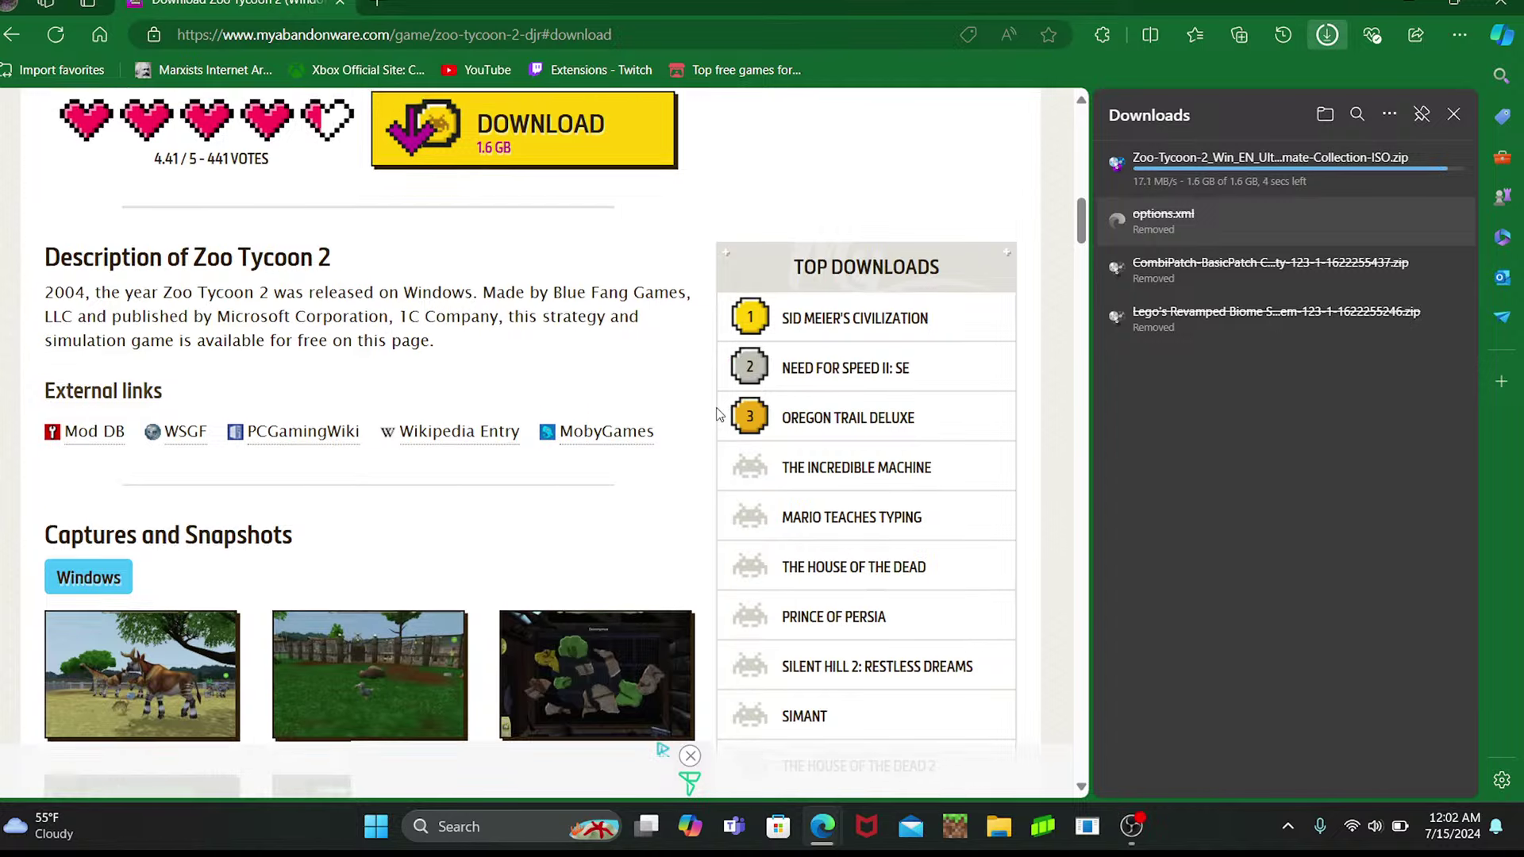
scroll(716, 413, "up", 10)
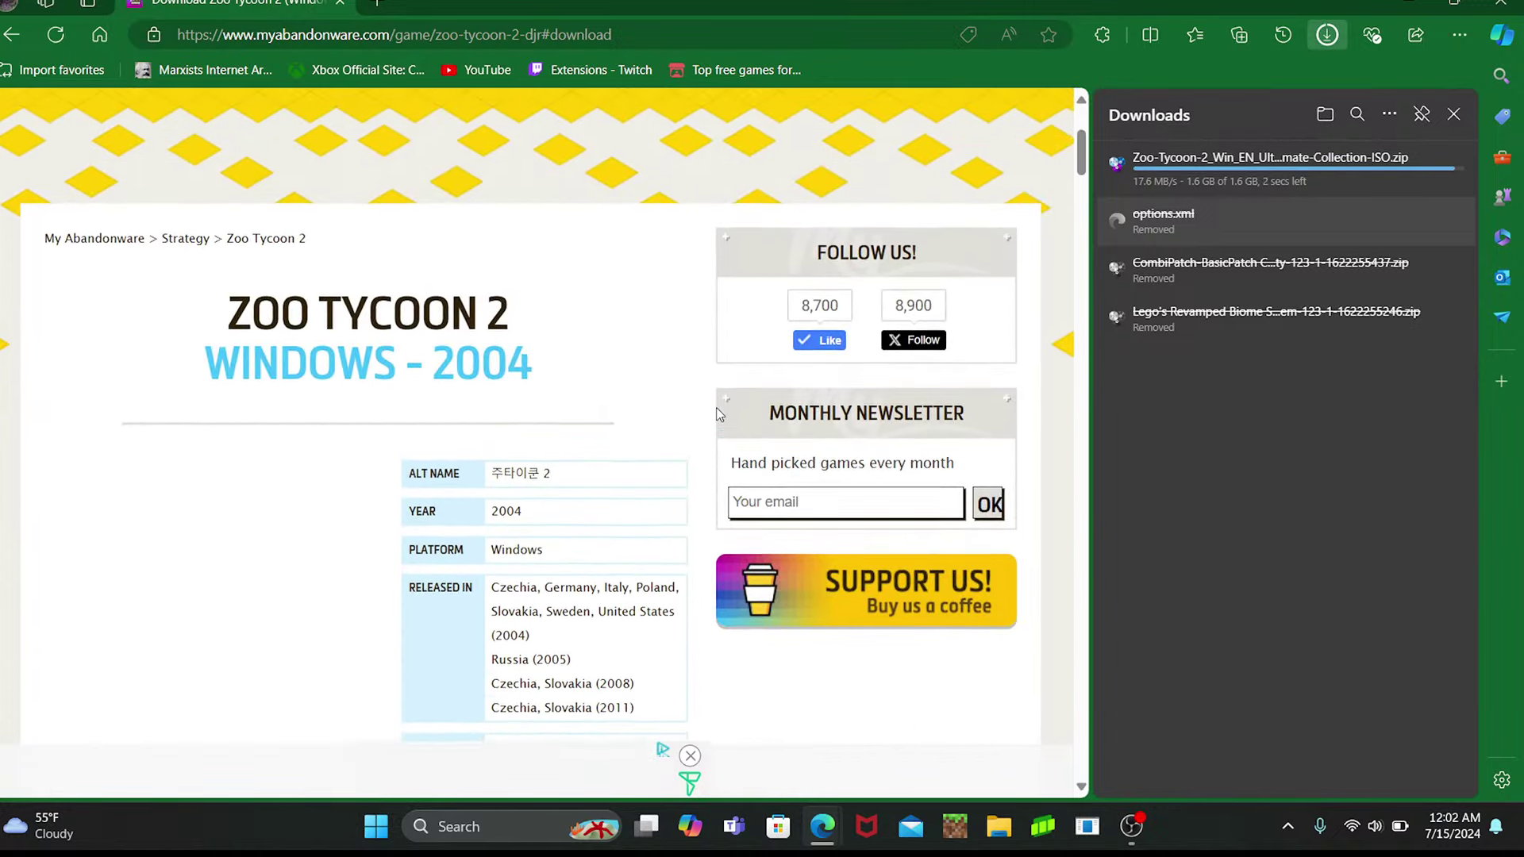
scroll(717, 413, "up", 1)
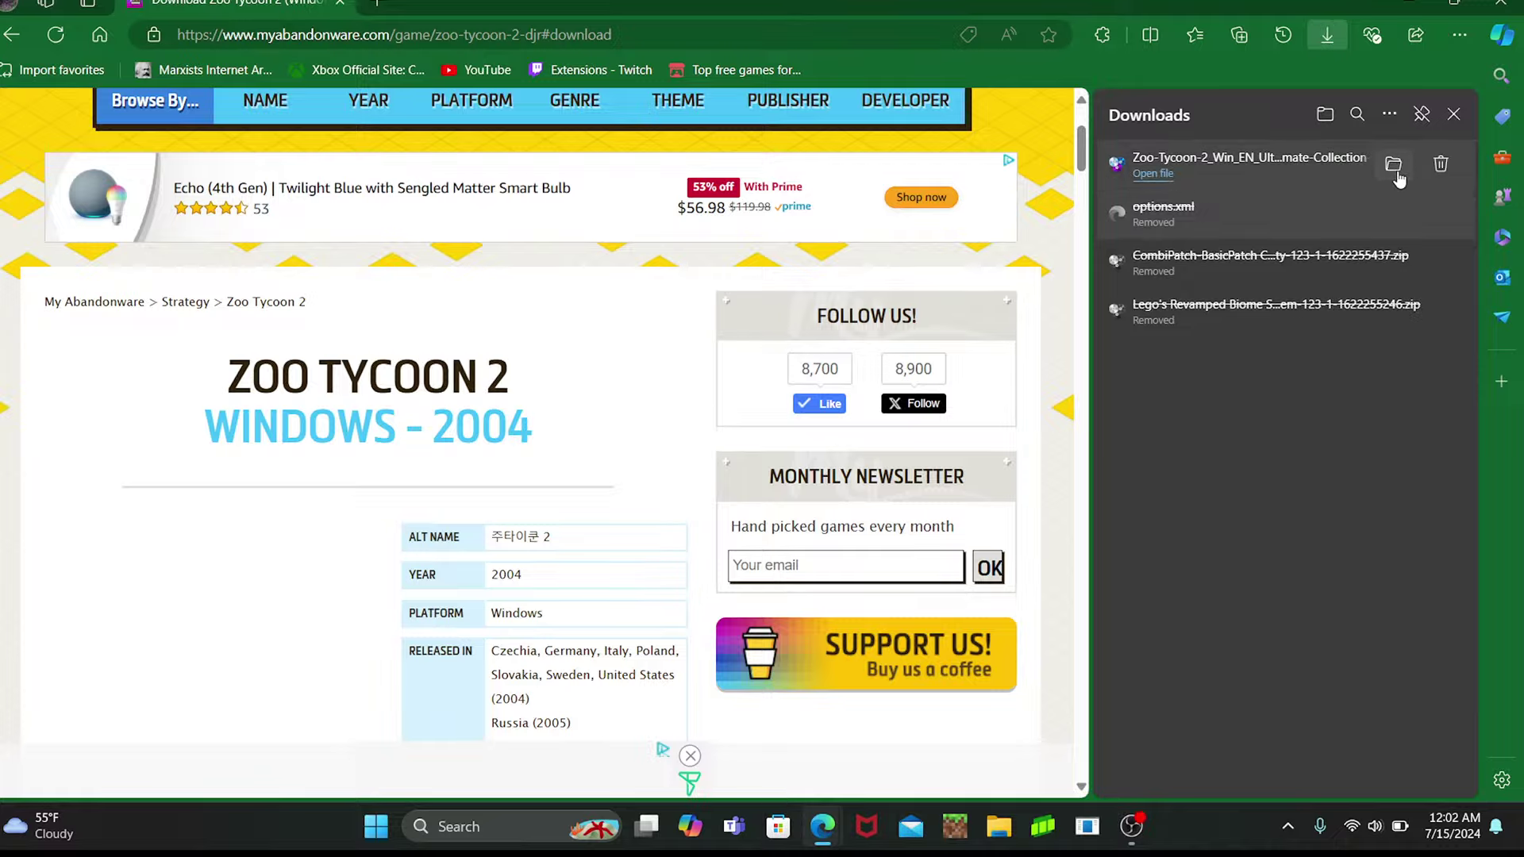
- Show the downloaded Zoo Tycoon 2 ZIP in its folder, start extracting all of it, and browse for a different destination
left_click(1394, 166)
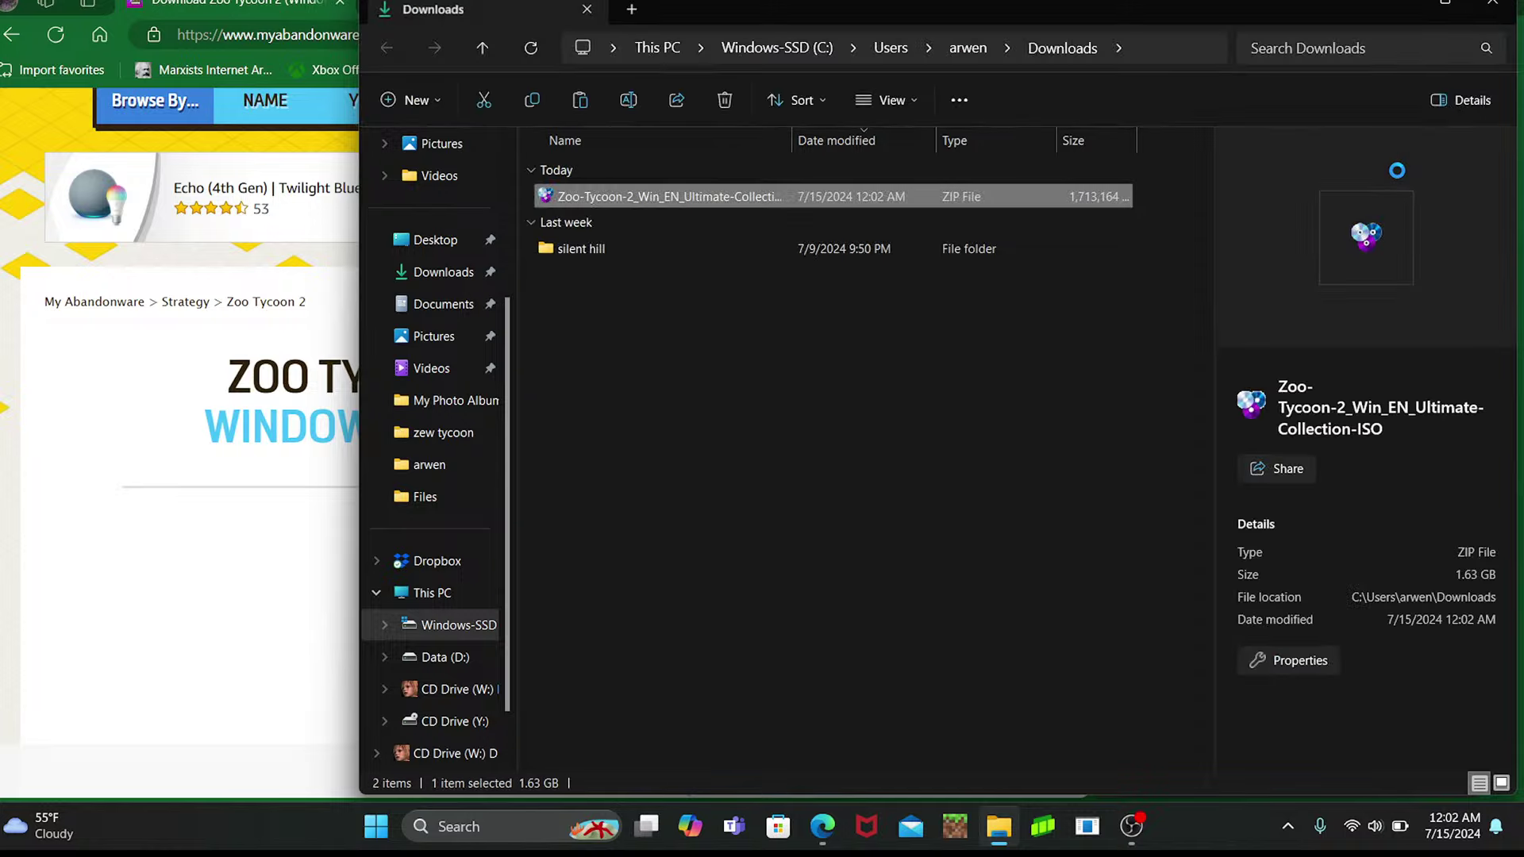
left_click(990, 99)
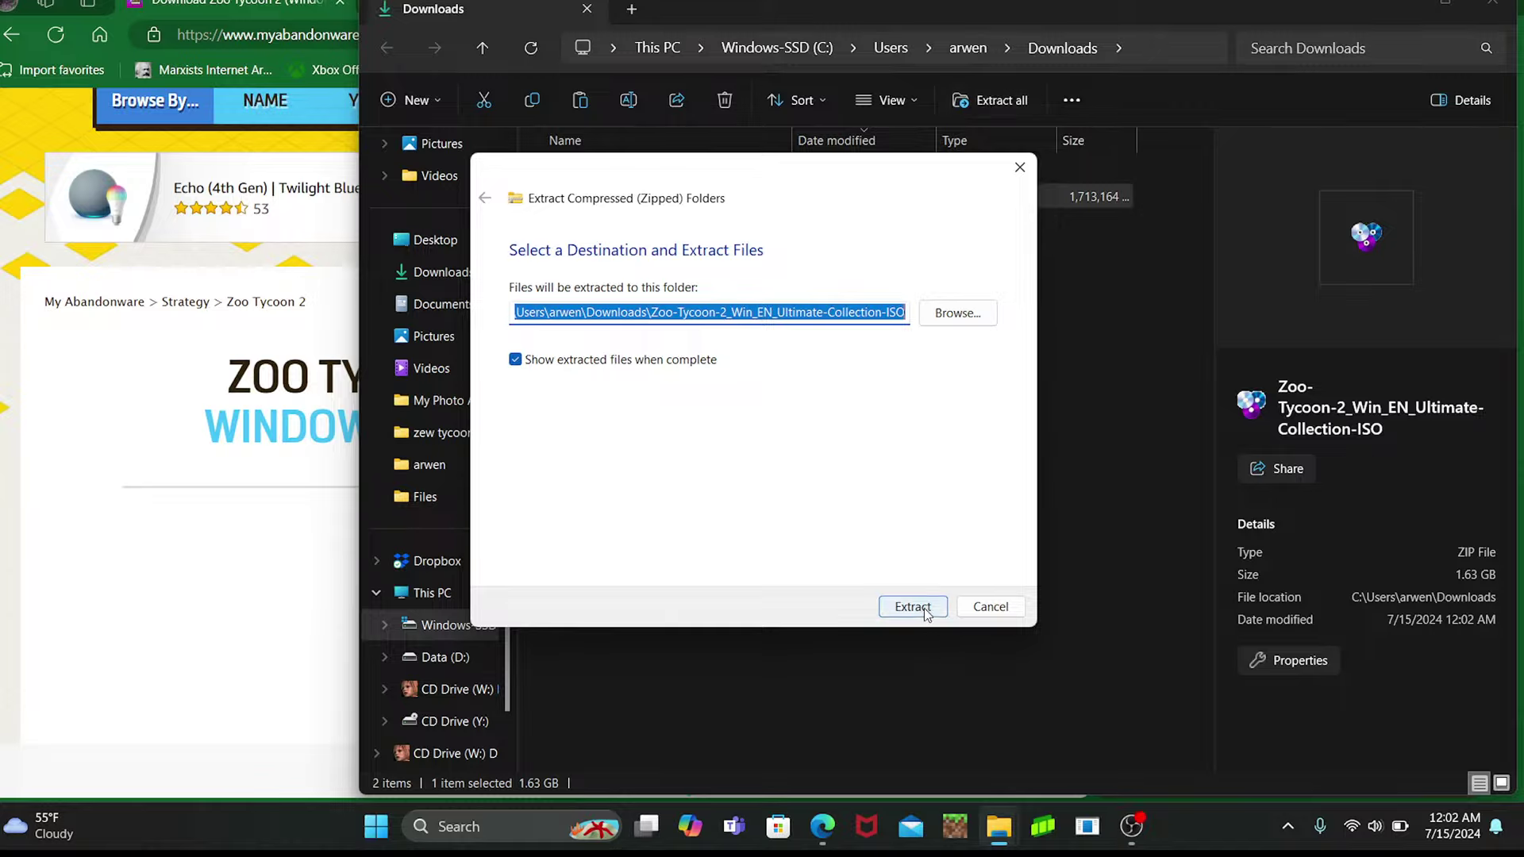
left_click(976, 317)
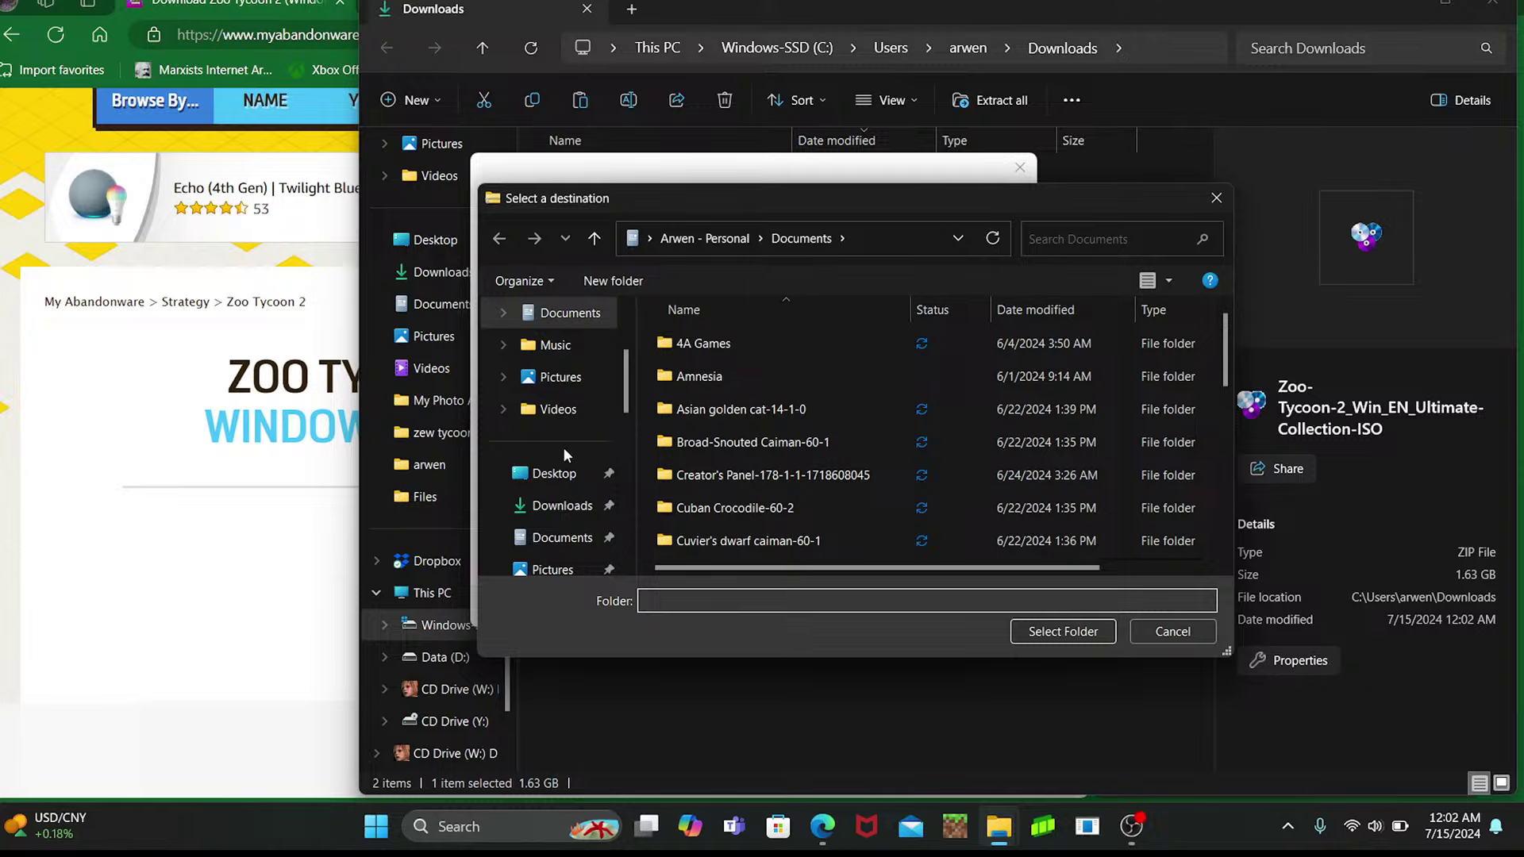
- Navigate the destination browser to the Program Files (x86) folder on Windows-SSD (C:)
scroll(793, 521, "down", 5)
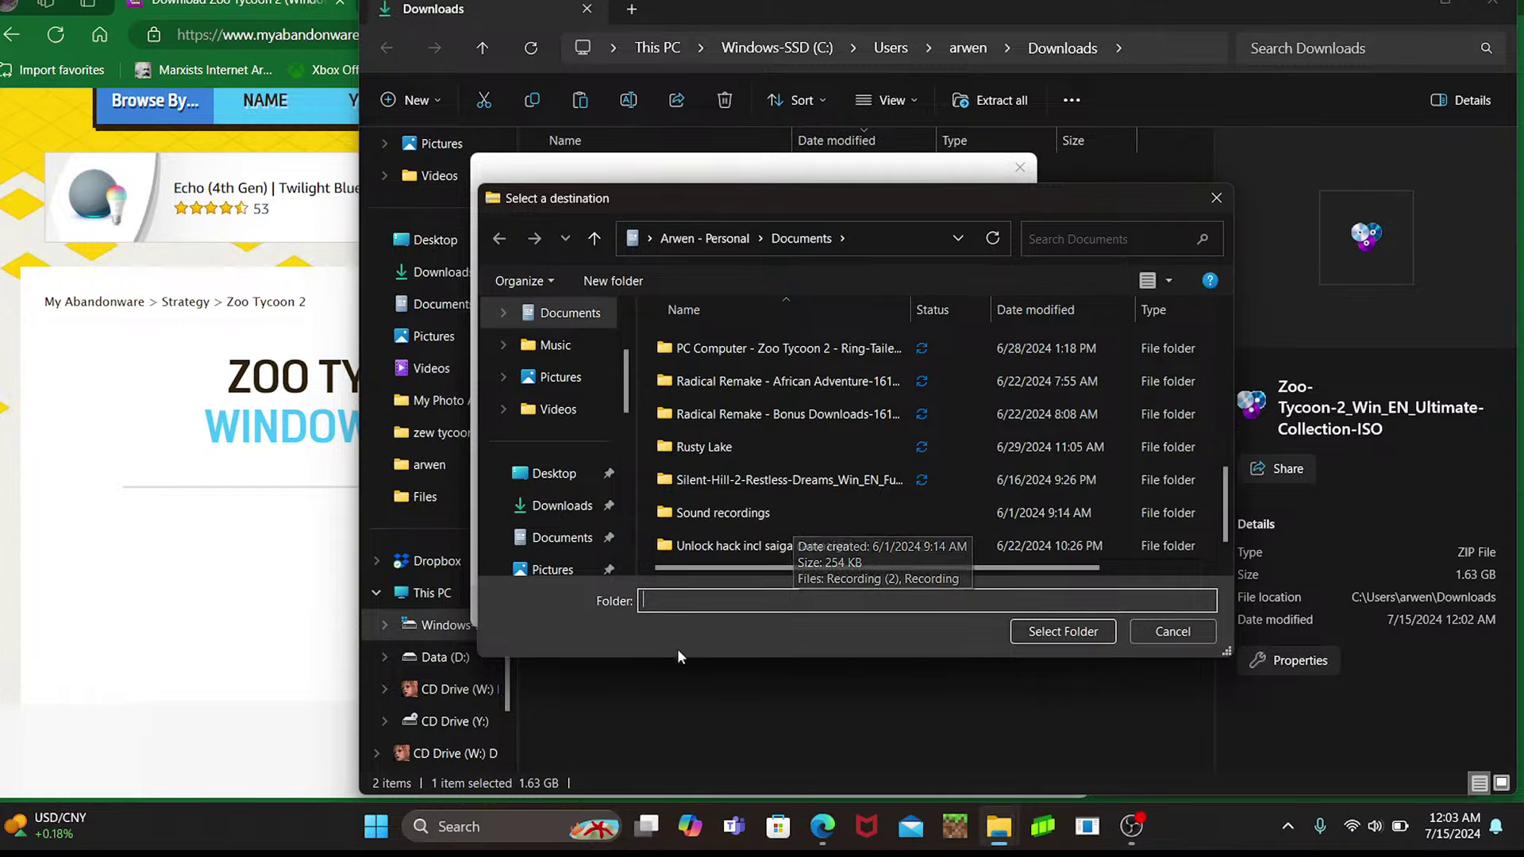
scroll(736, 445, "up", 10)
scroll(736, 443, "up", 3)
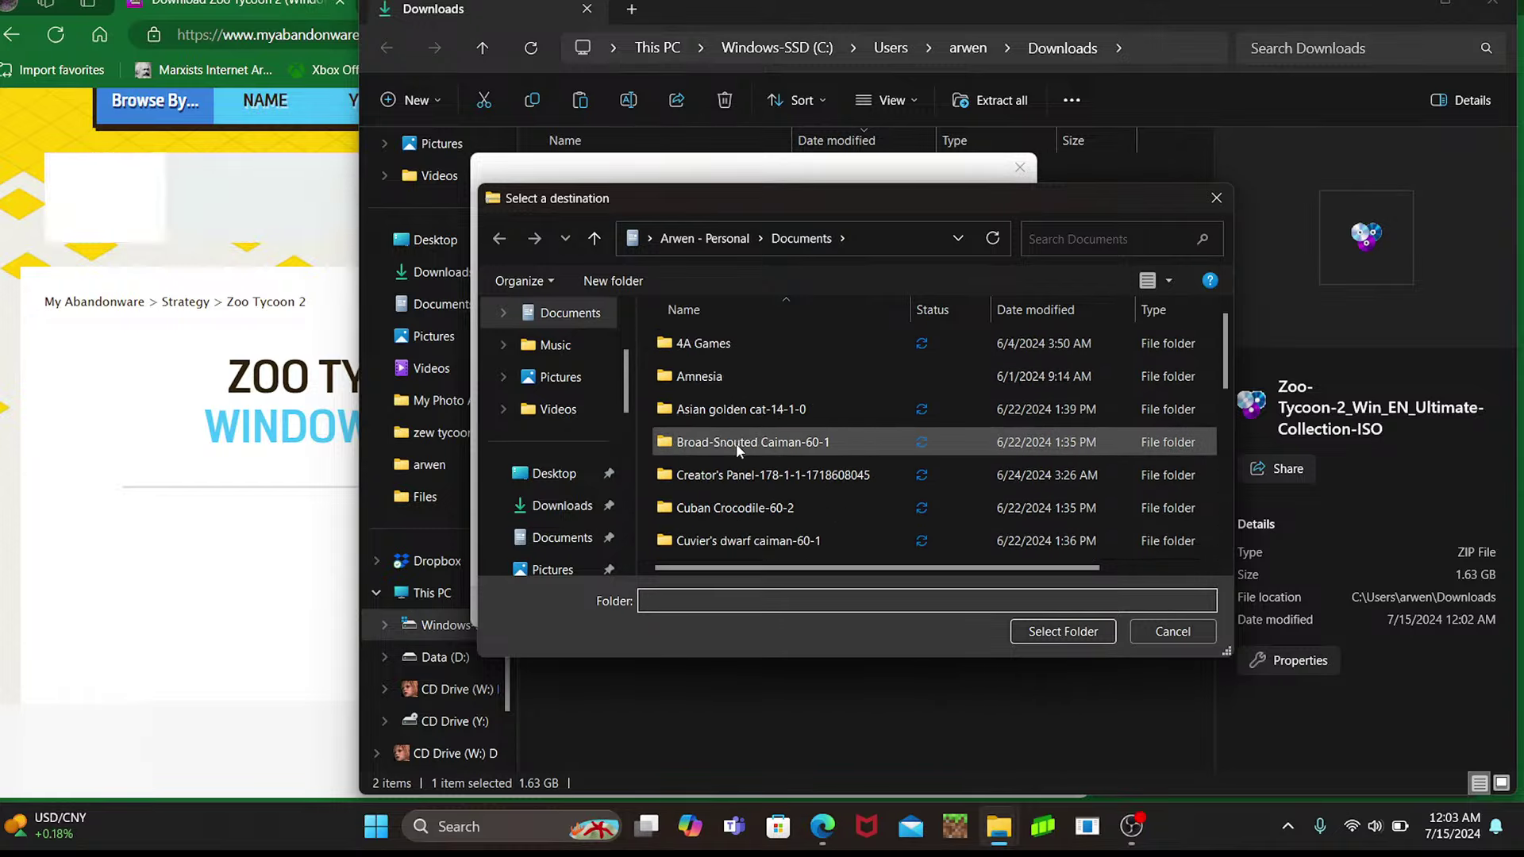
scroll(584, 449, "up", 2)
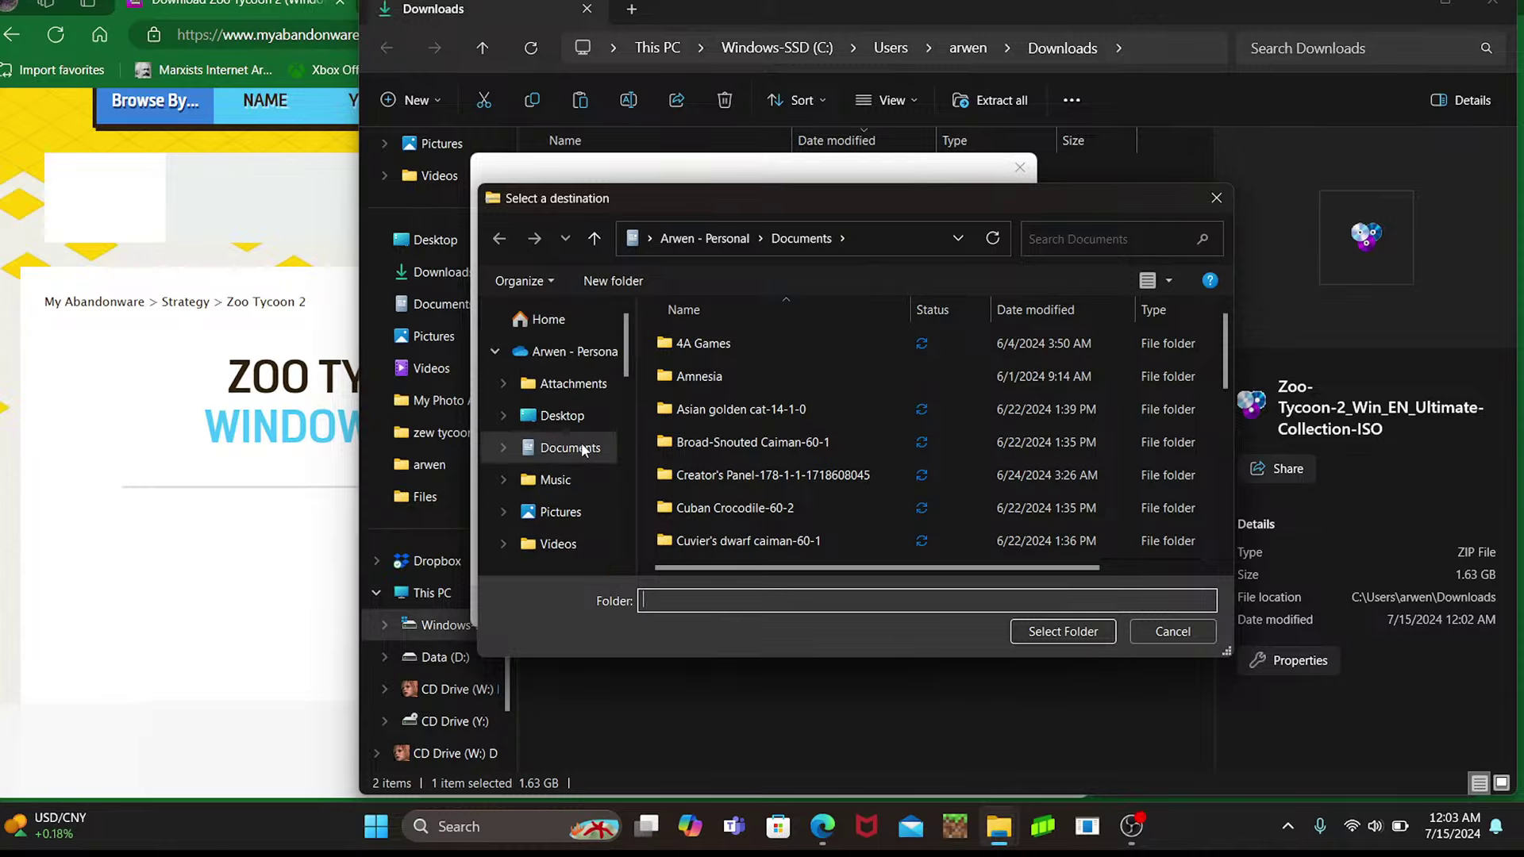
scroll(583, 450, "down", 5)
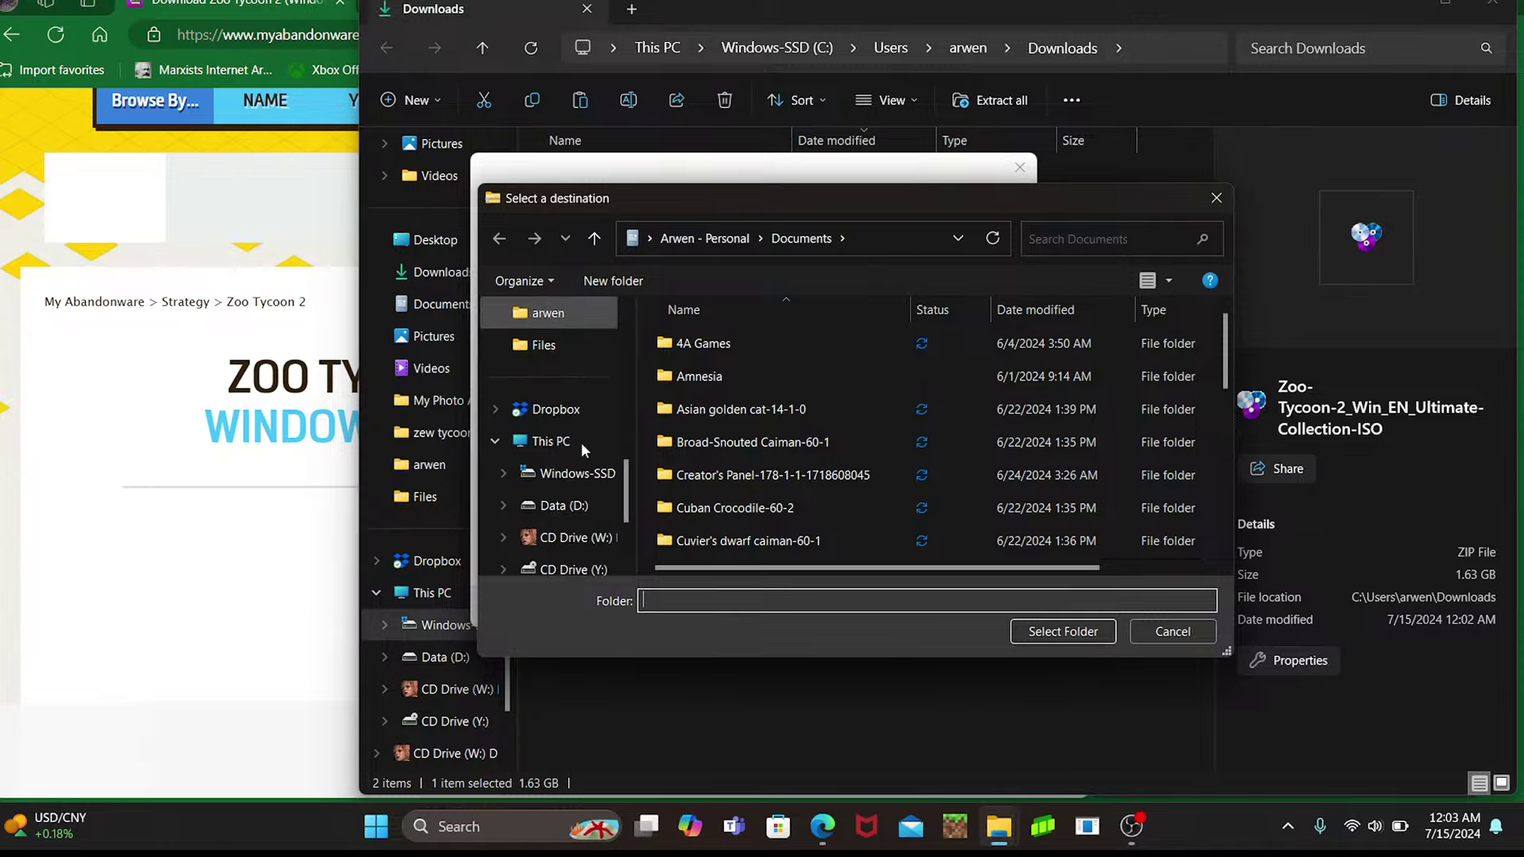
left_click(502, 474)
scroll(501, 475, "down", 2)
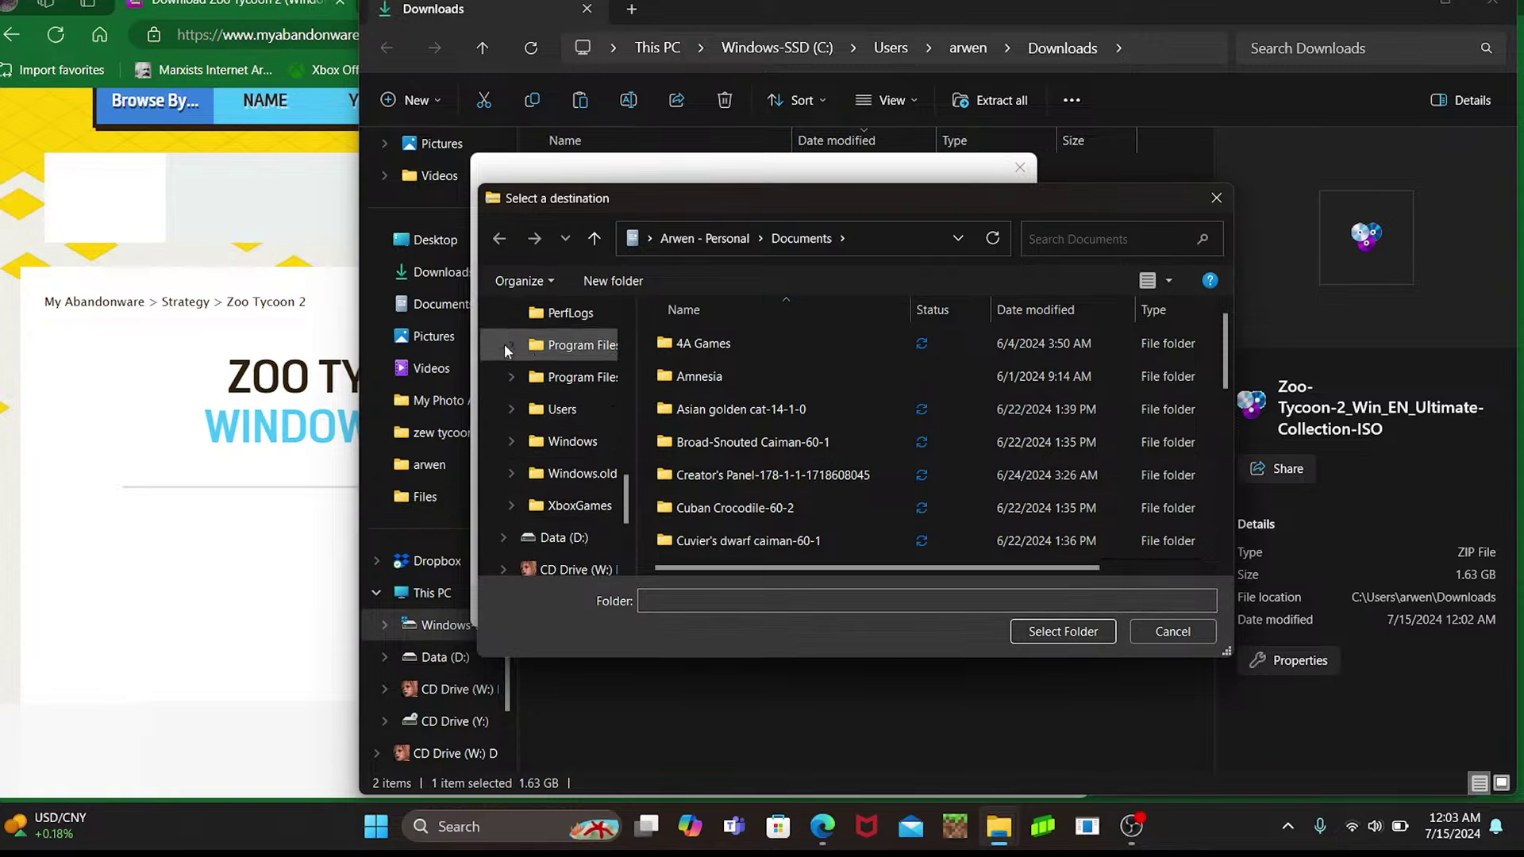
left_click(512, 377)
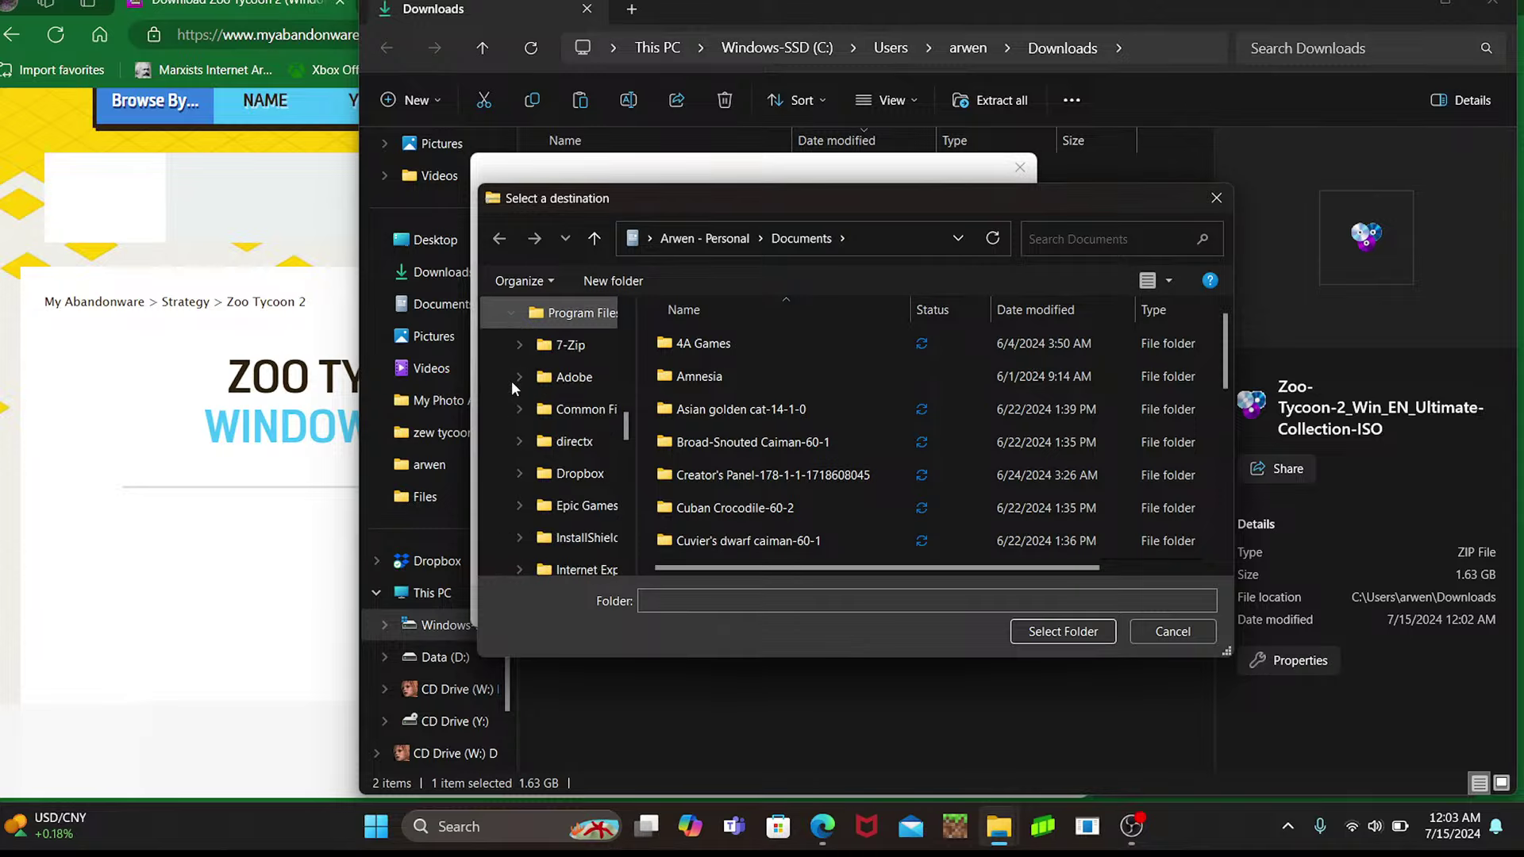
left_click(593, 314)
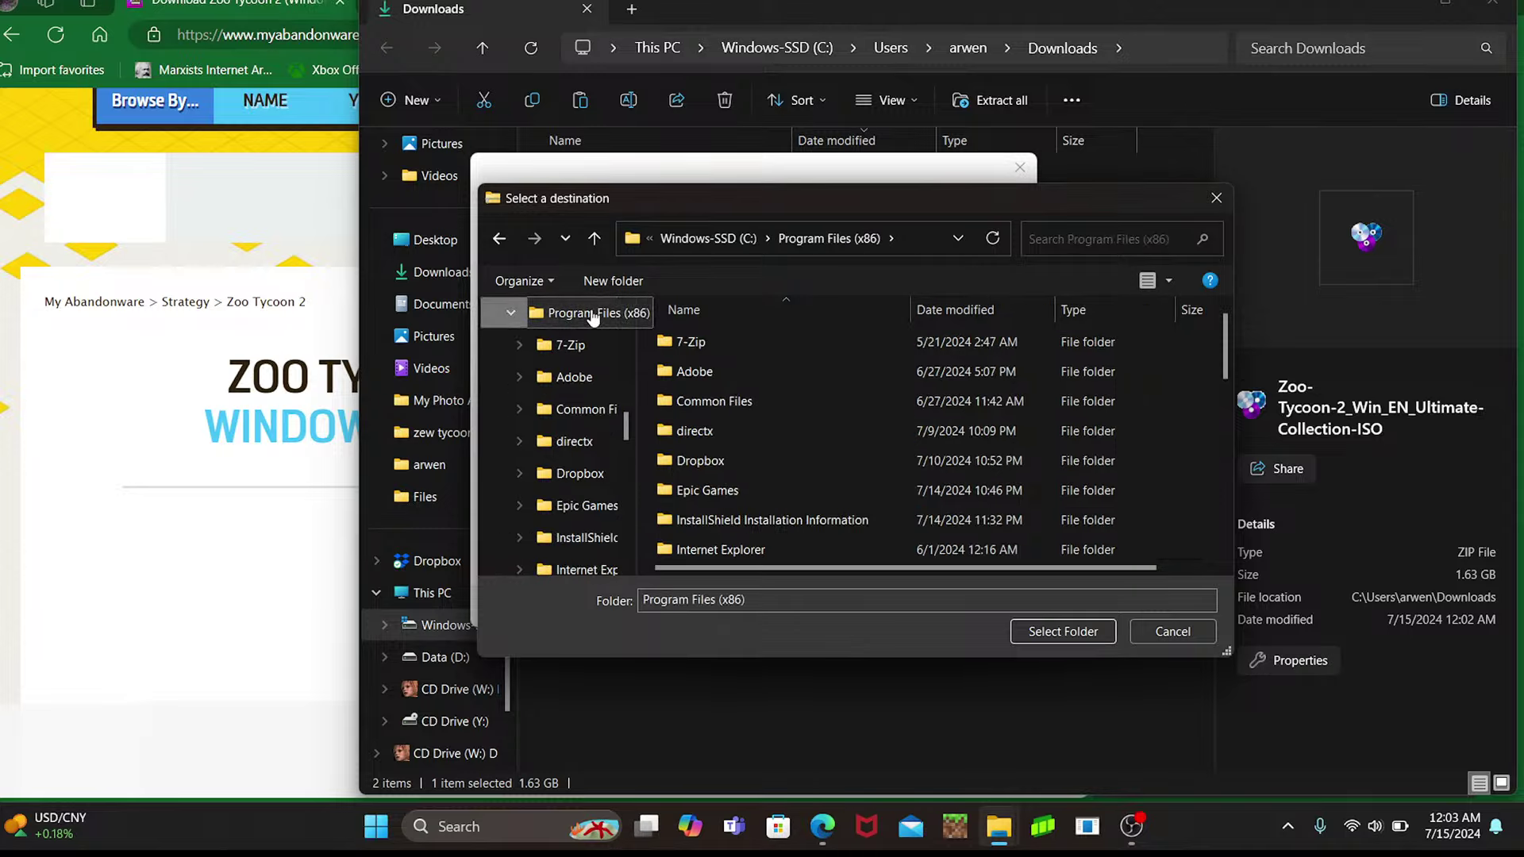
- Choose the Microsoft Games folder as the destination and extract the archive there, granting administrator permission
scroll(745, 425, "down", 3)
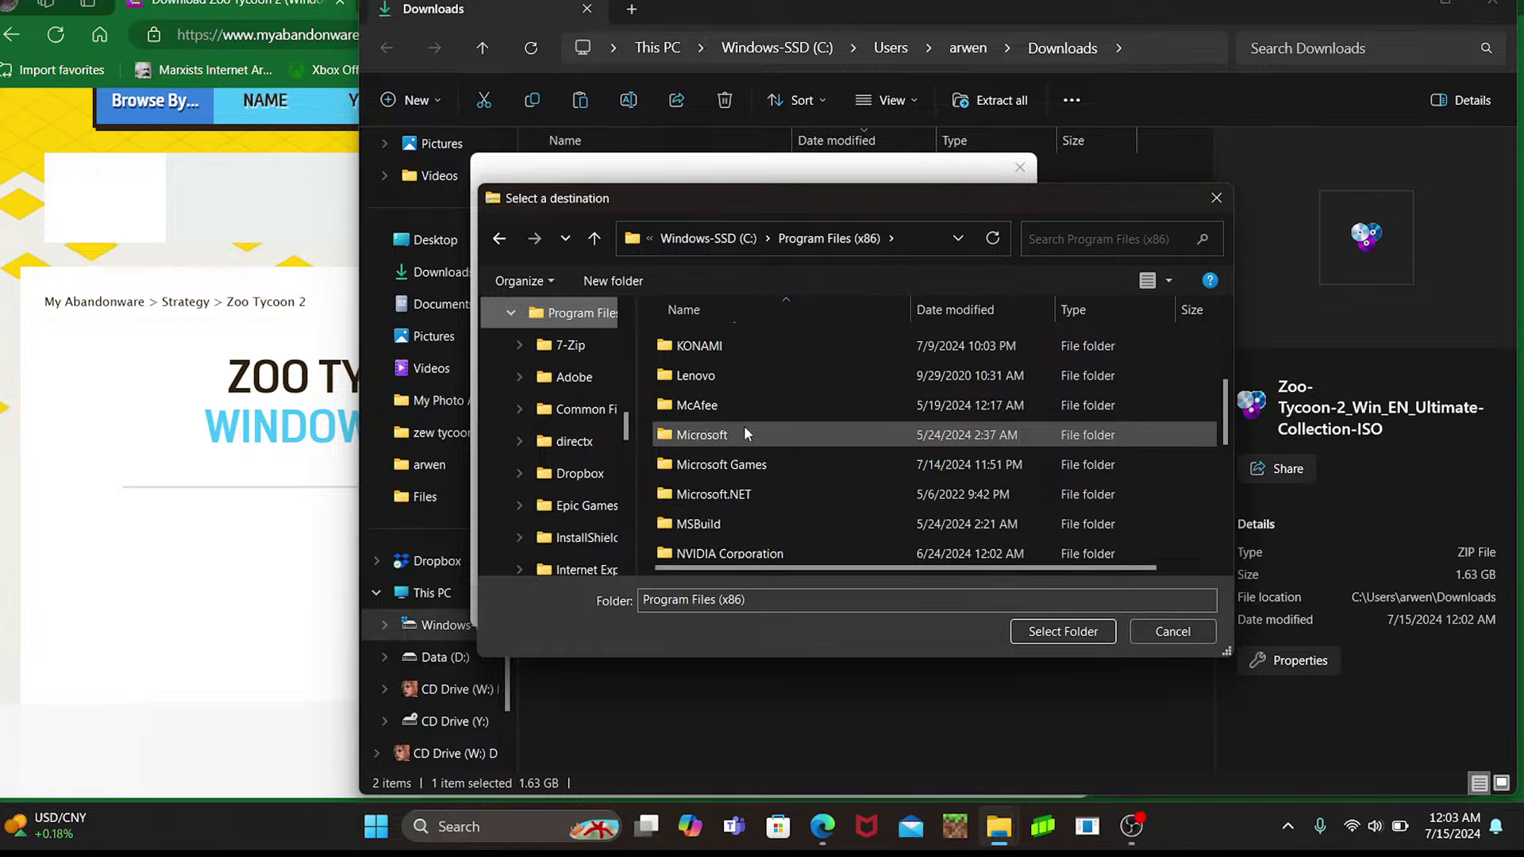
left_click(764, 468)
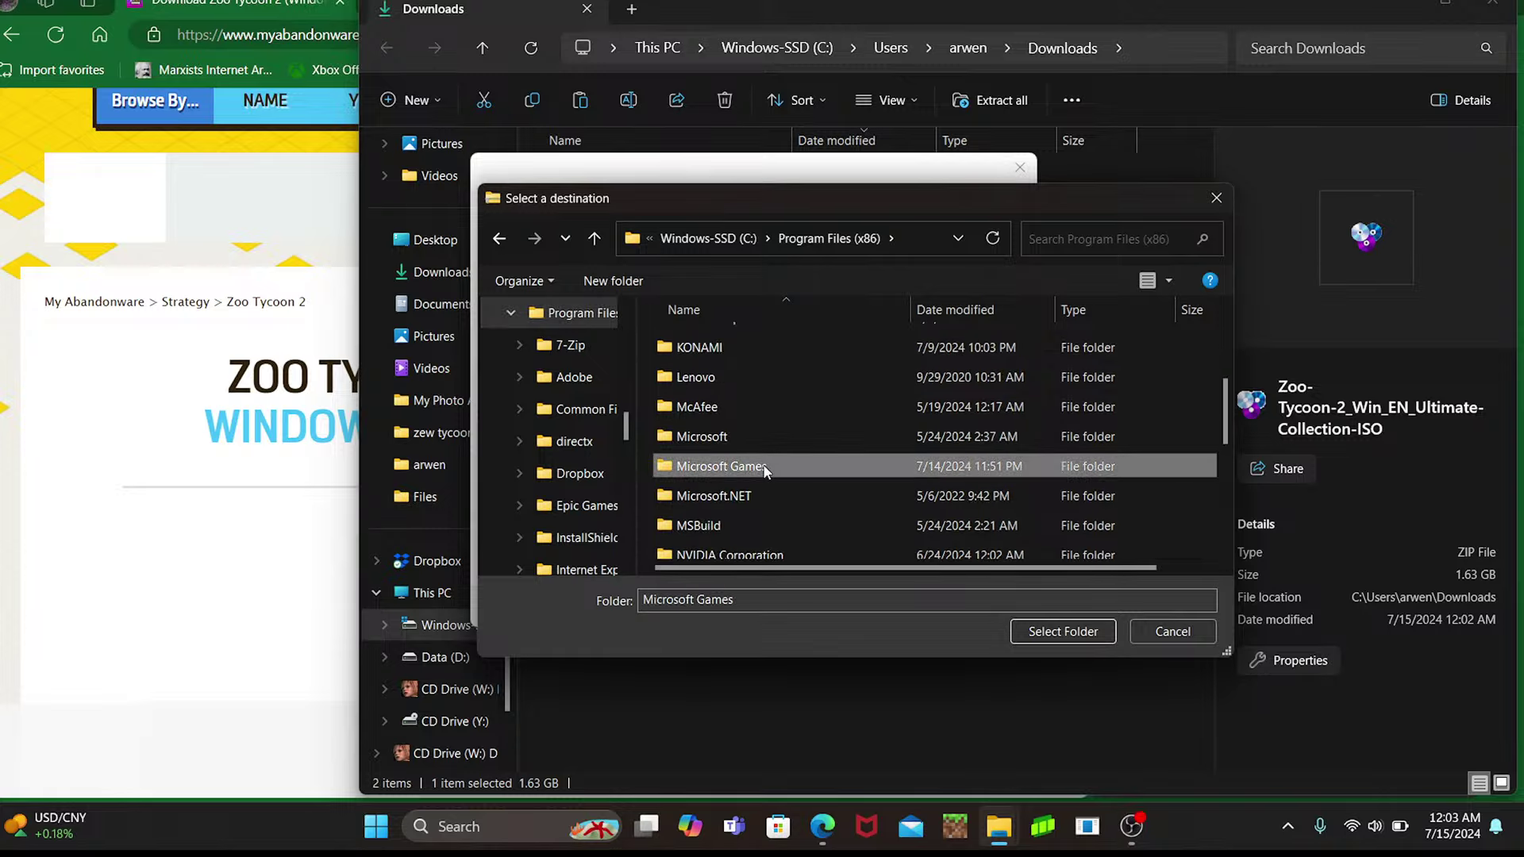
left_click(1056, 639)
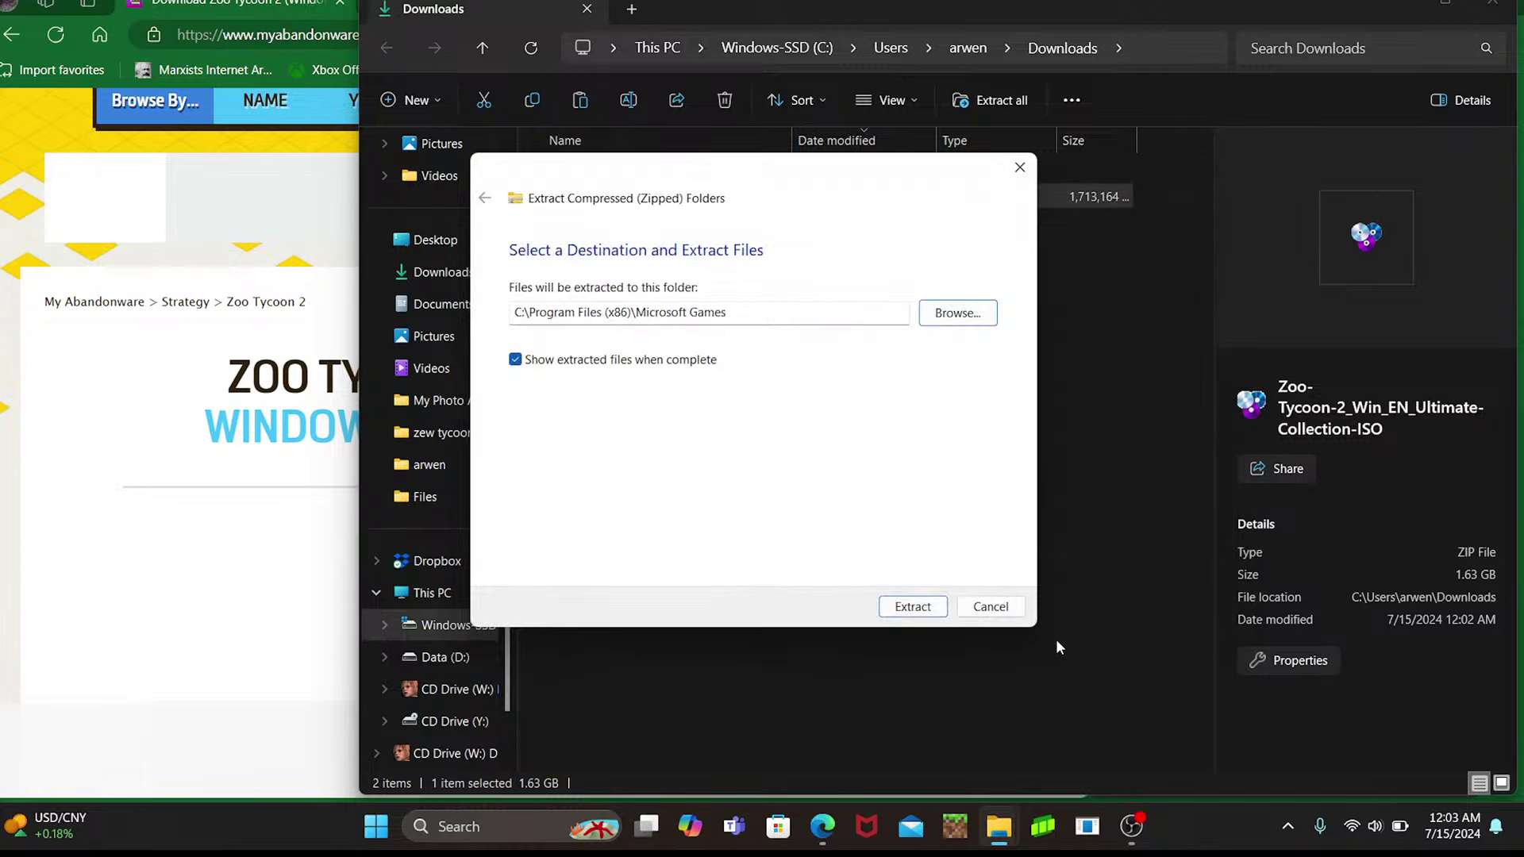
left_click(909, 603)
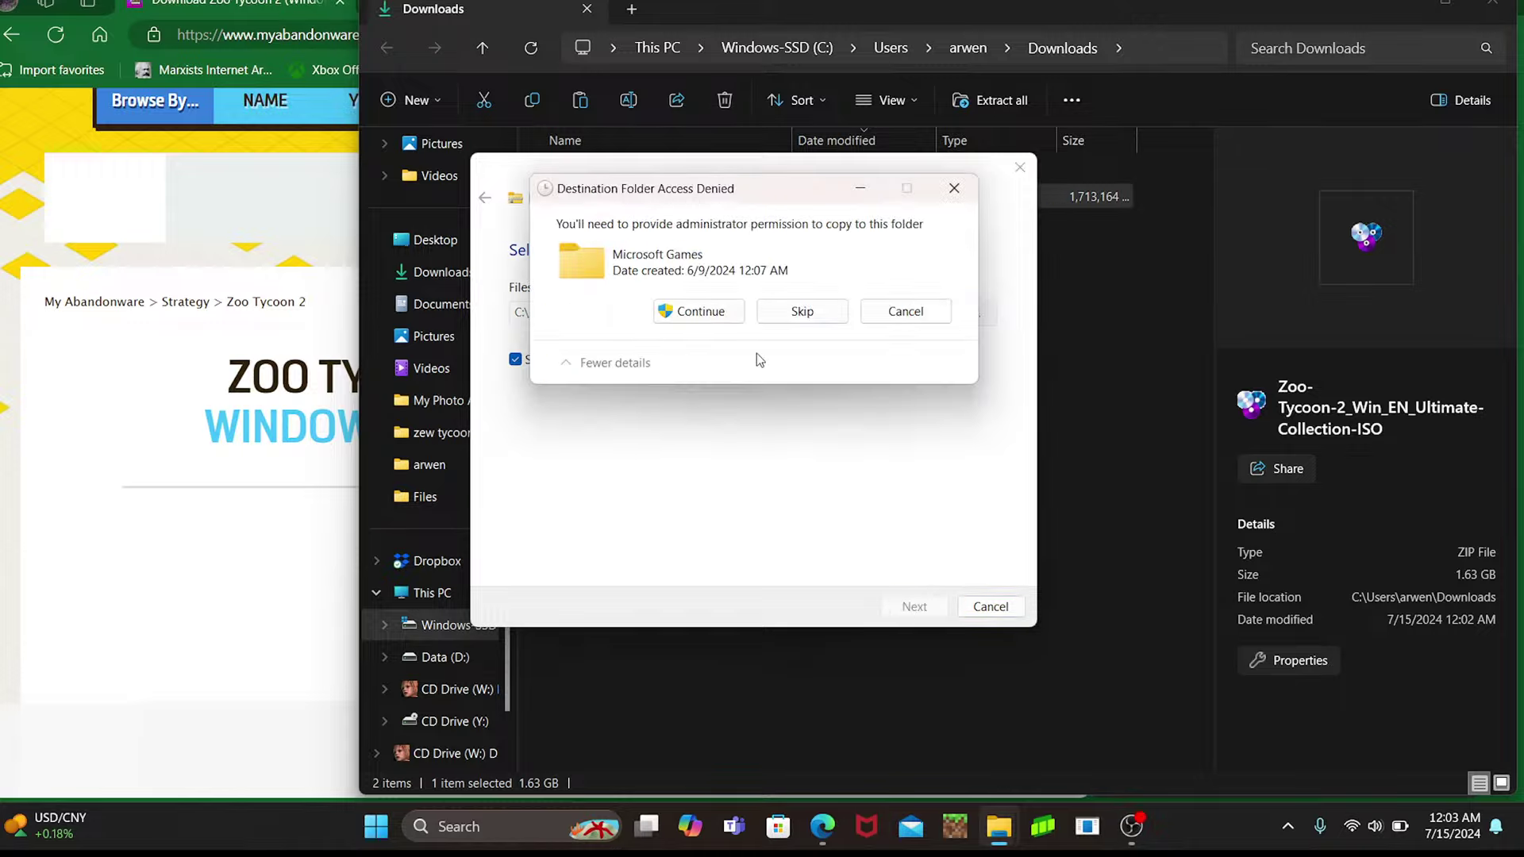
left_click(709, 313)
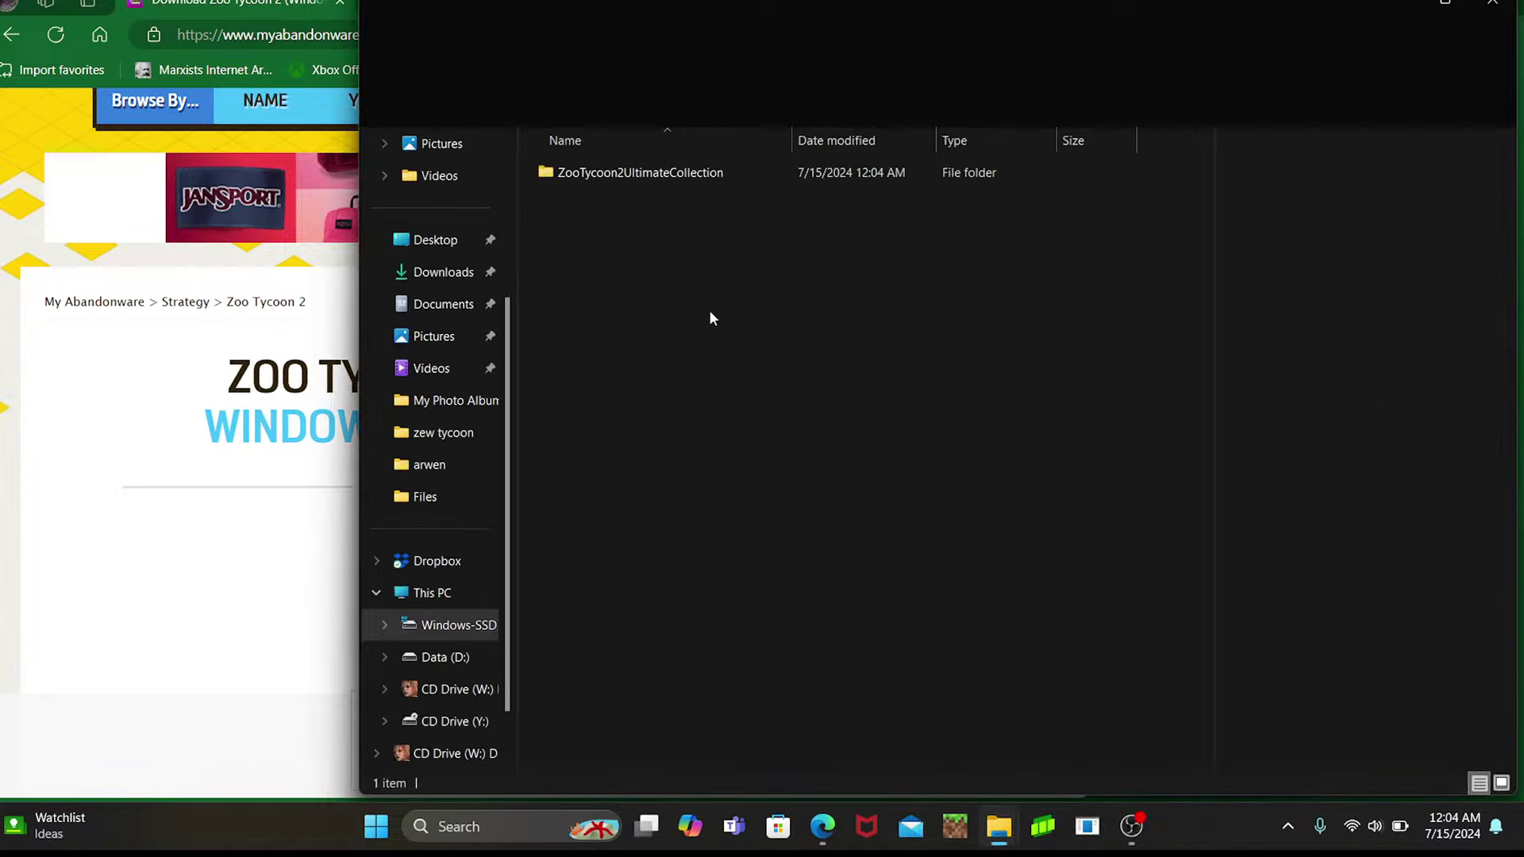
left_click(613, 166)
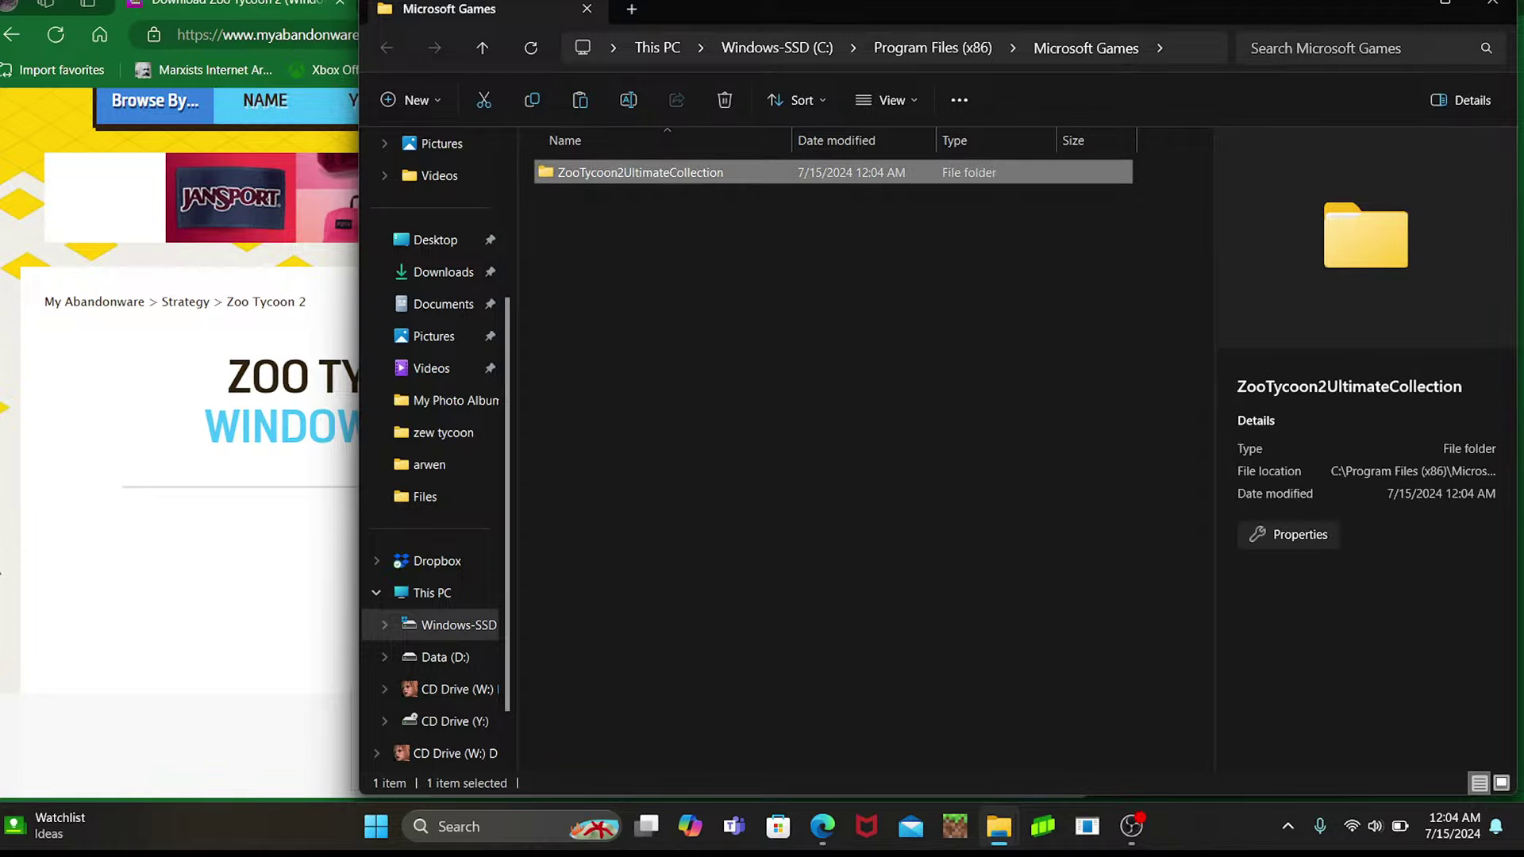
- Switch to Edge and read the comment on mounting the discs, the NOCD file, administrator permission and the installer
left_click(89, 441)
scroll(89, 441, "down", 15)
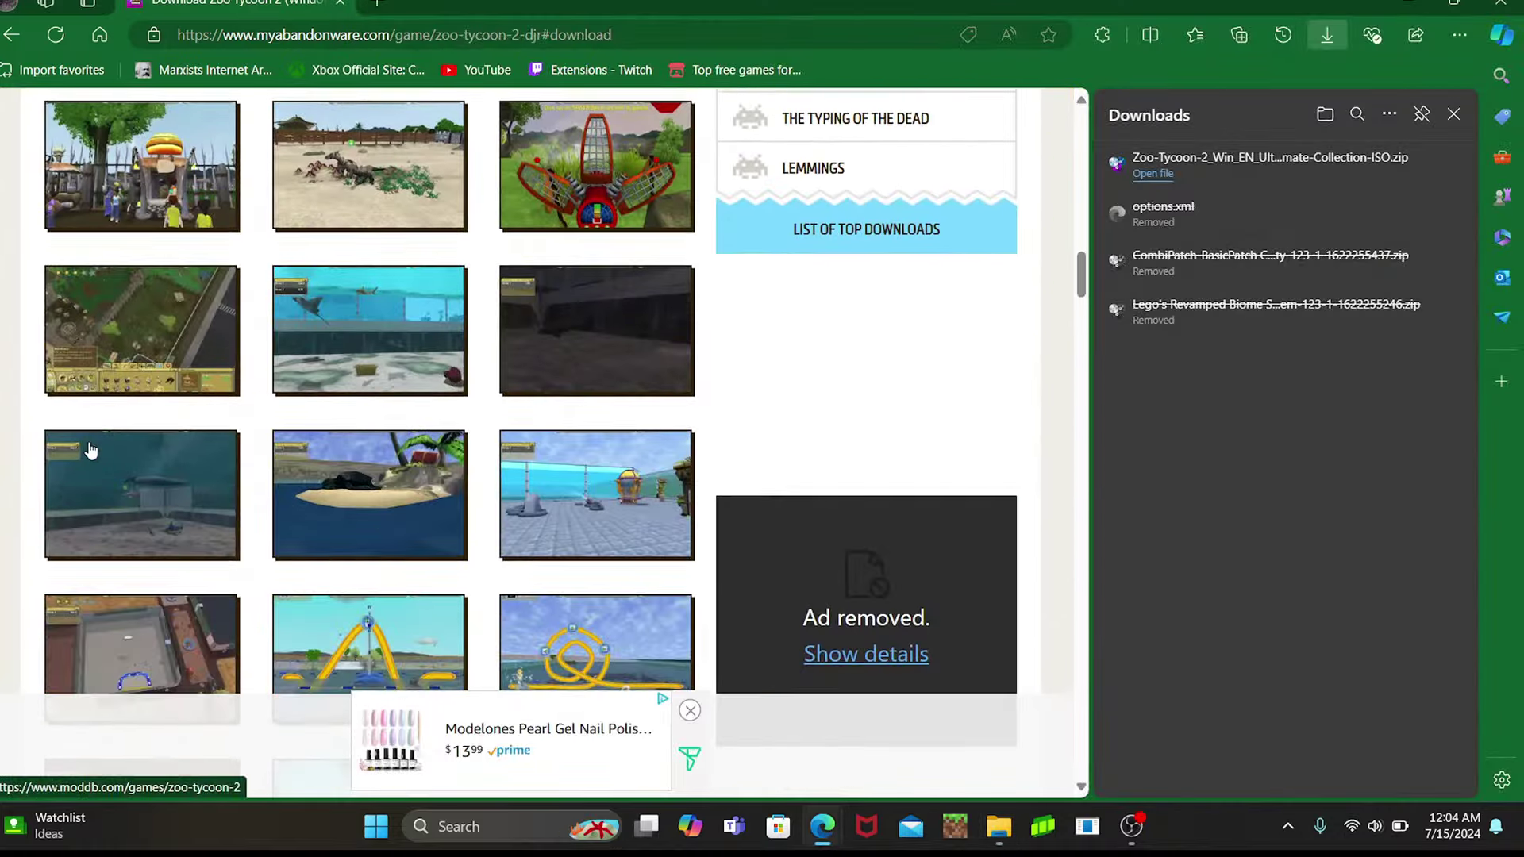
scroll(88, 450, "down", 15)
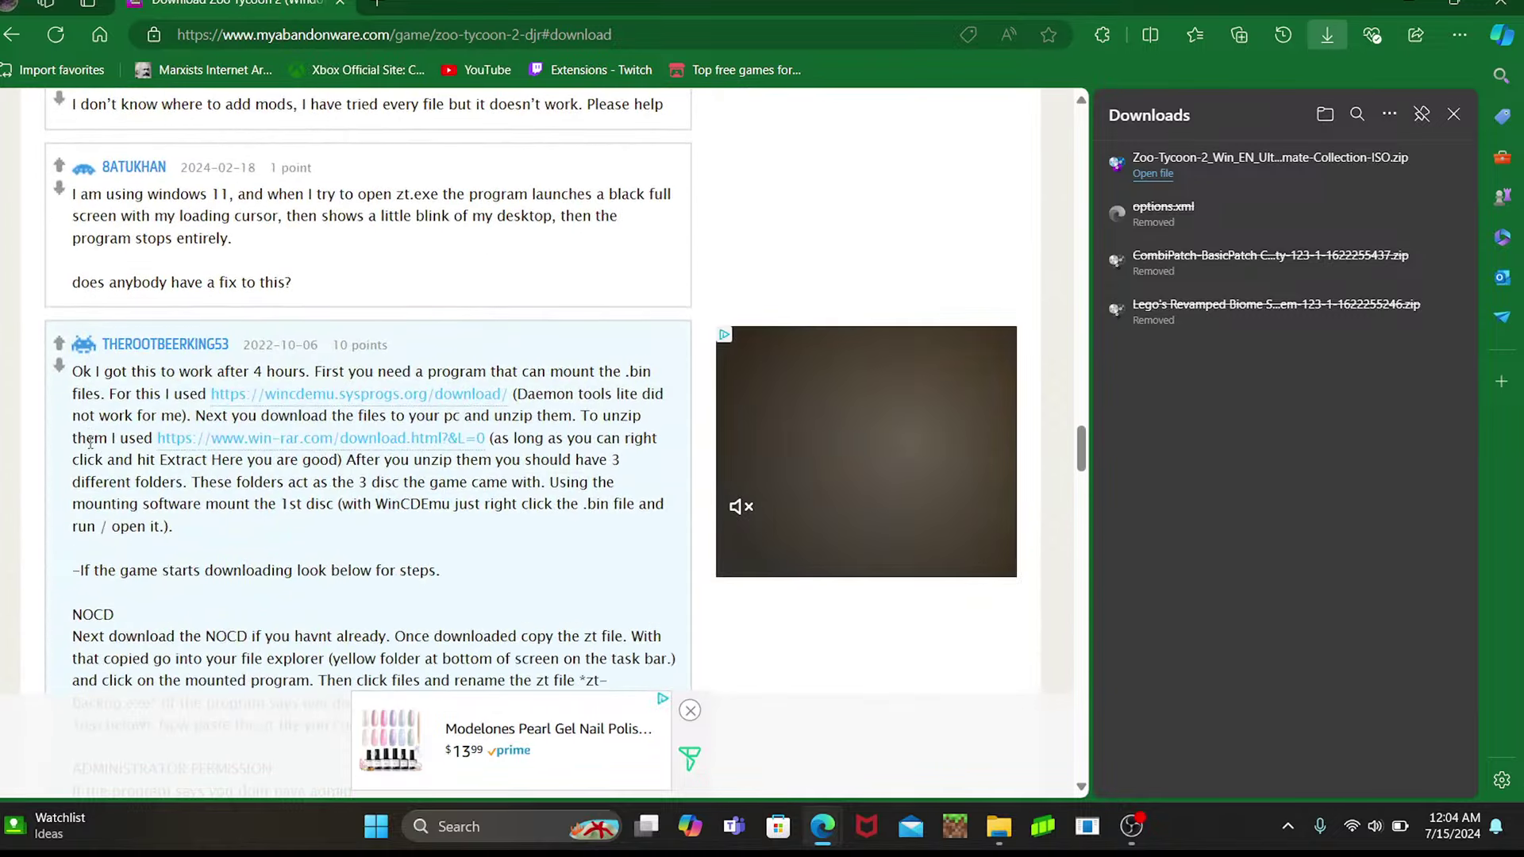
scroll(90, 441, "down", 5)
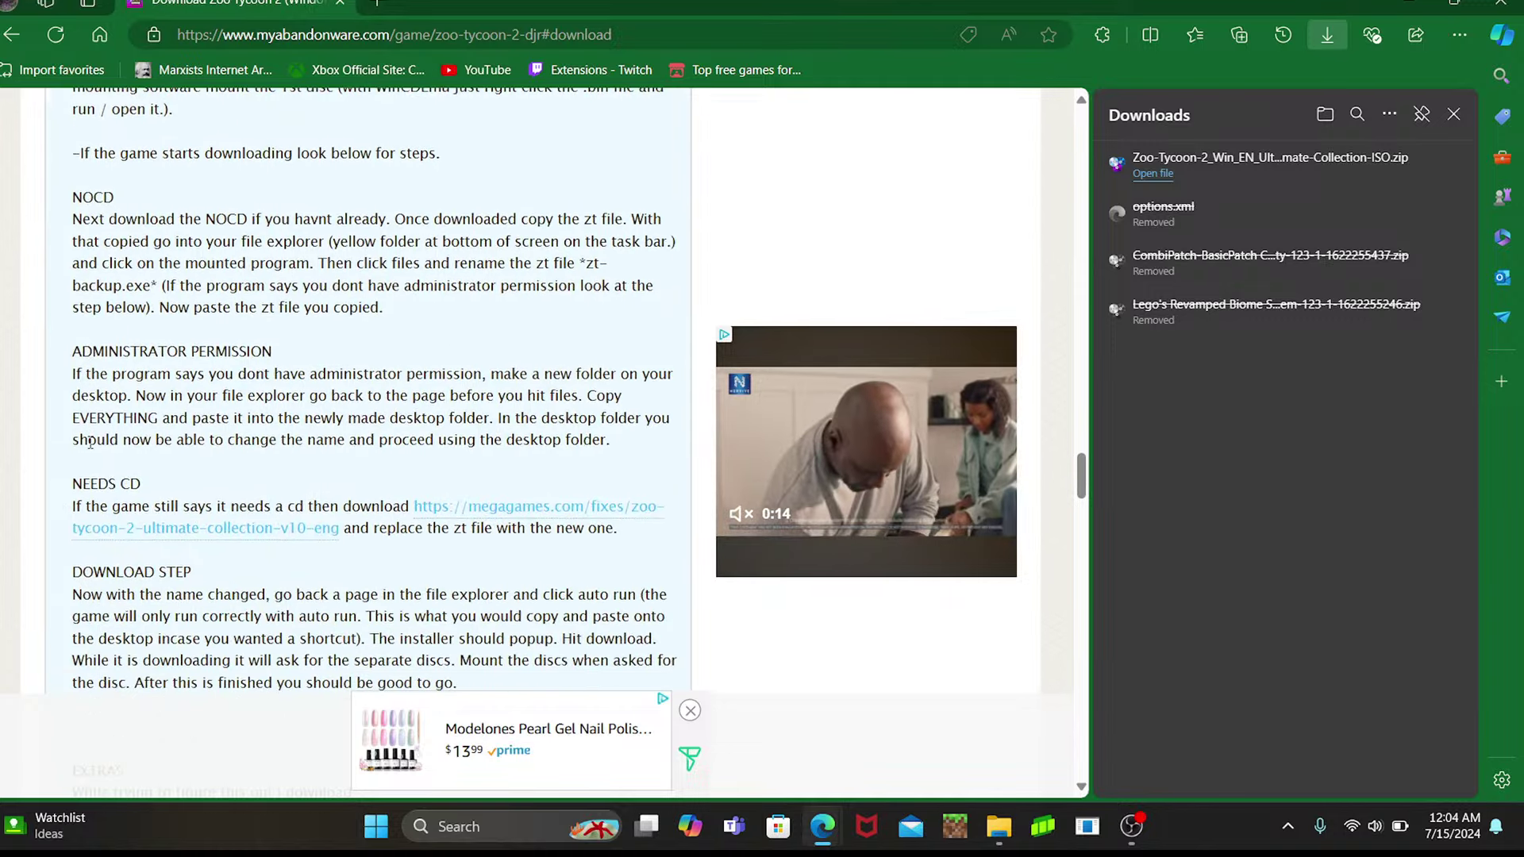
scroll(91, 441, "down", 3)
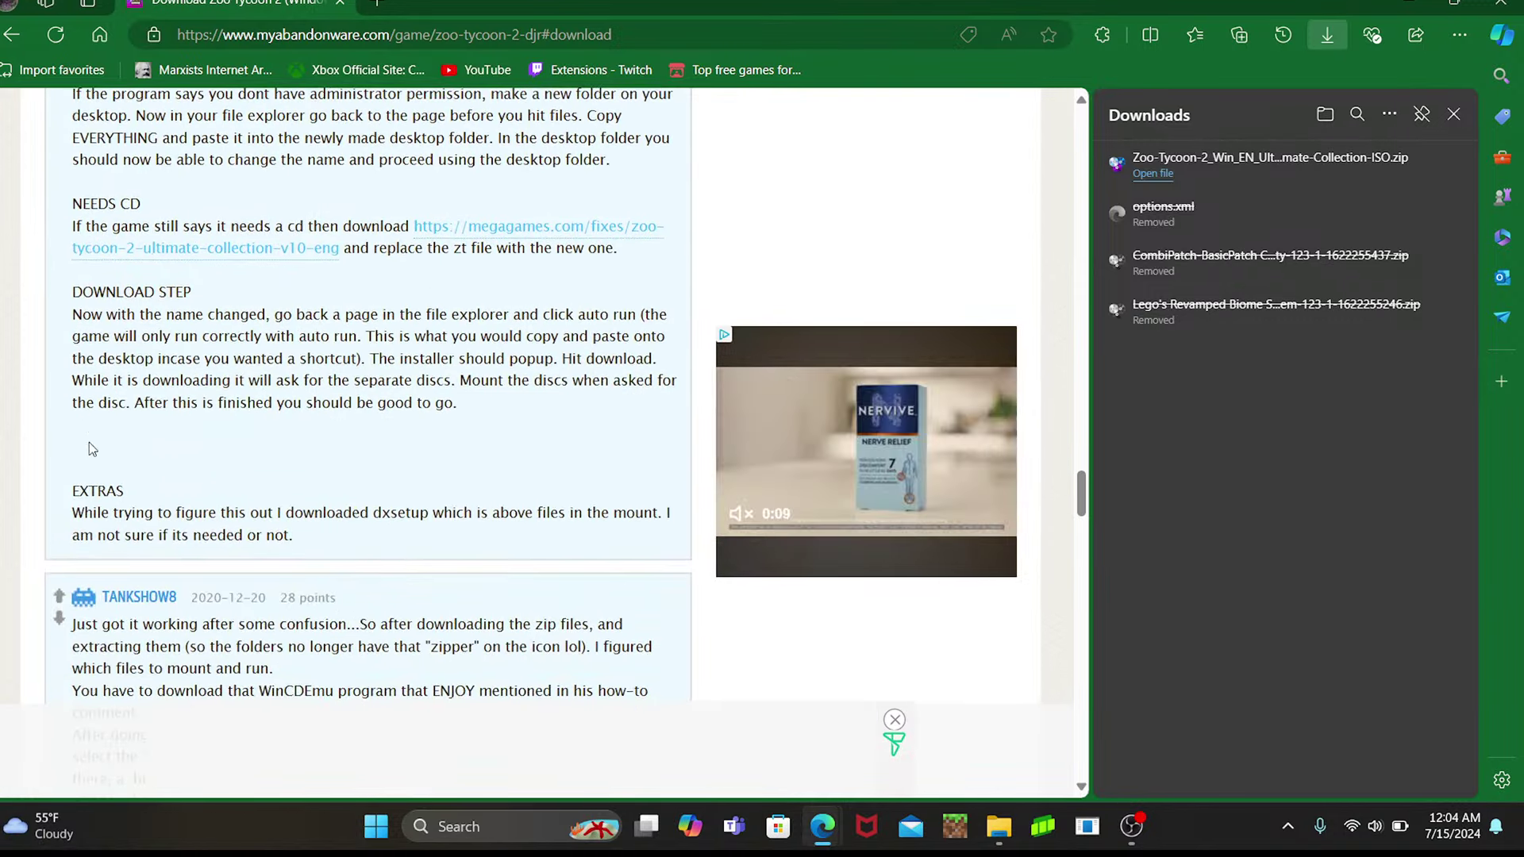
- Switch to the Microsoft Games folder in File Explorer and open the Disc 1 folder inside ZooTycoon2UltimateCollection
mouse_move(999, 829)
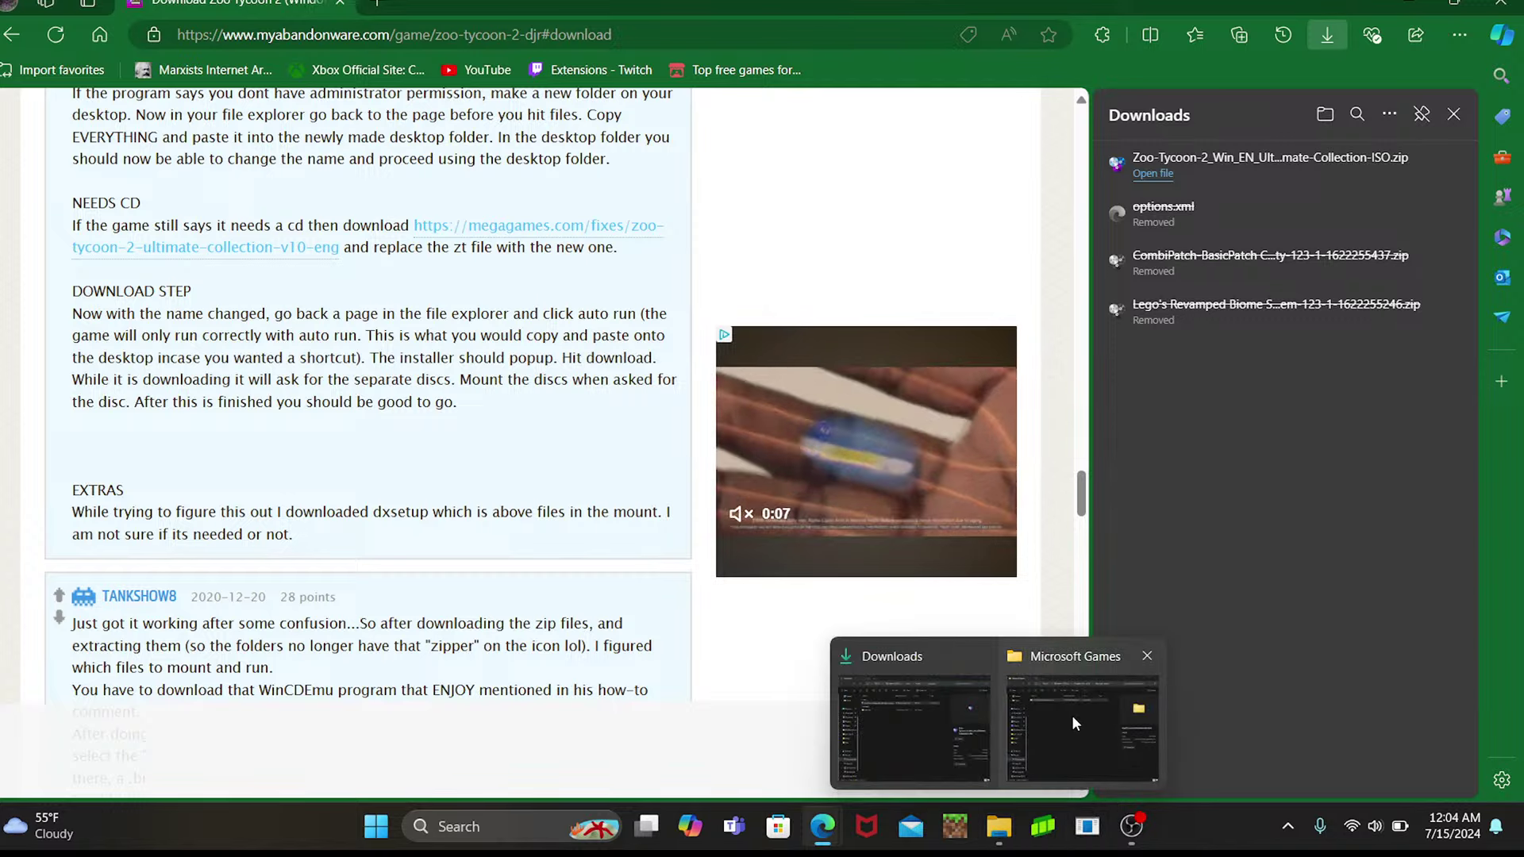
left_click(1072, 716)
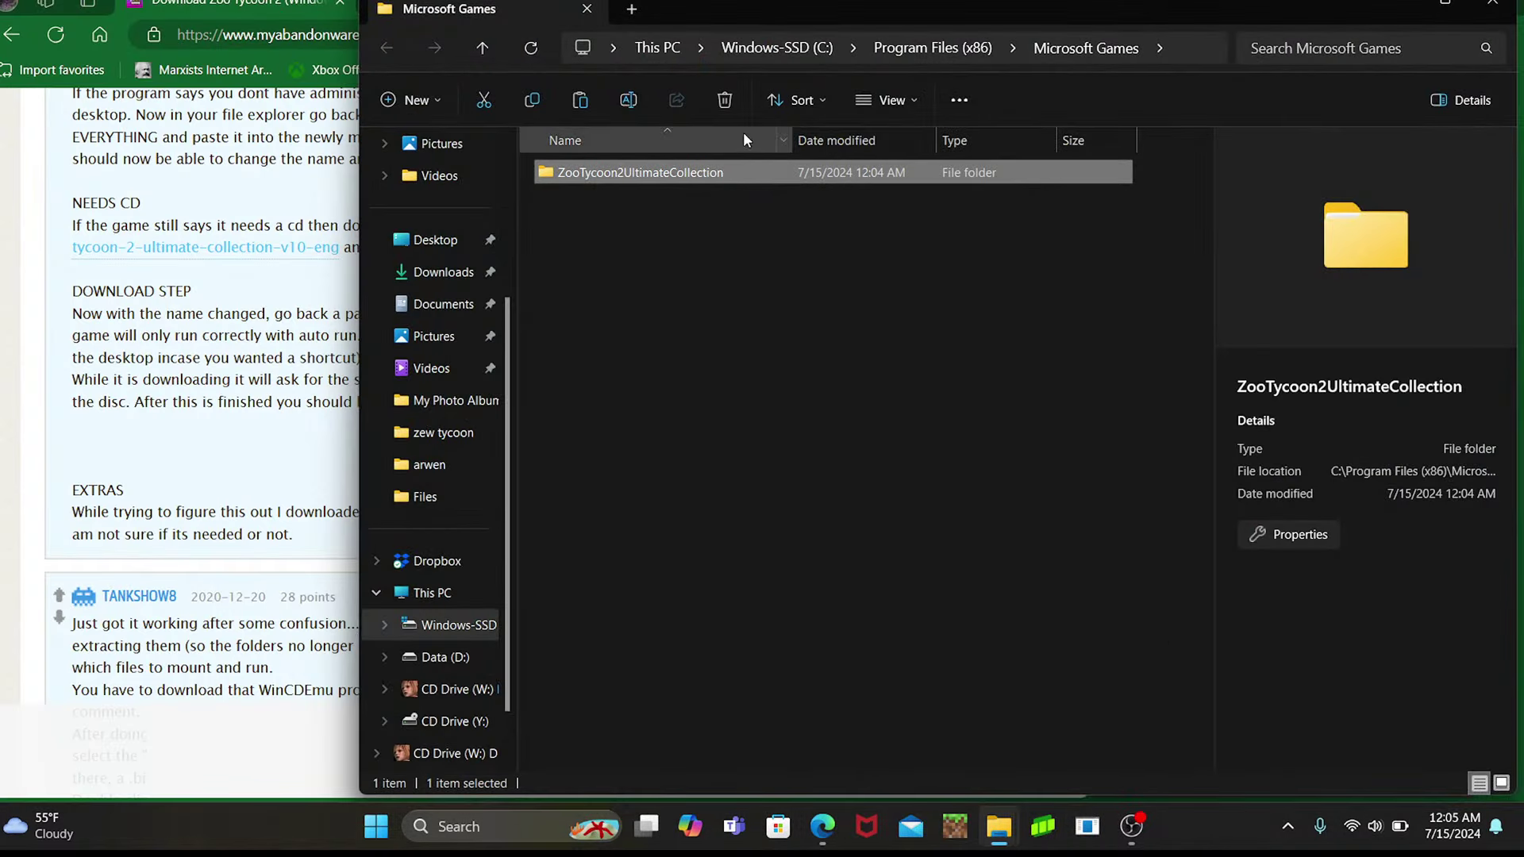
double_click(736, 173)
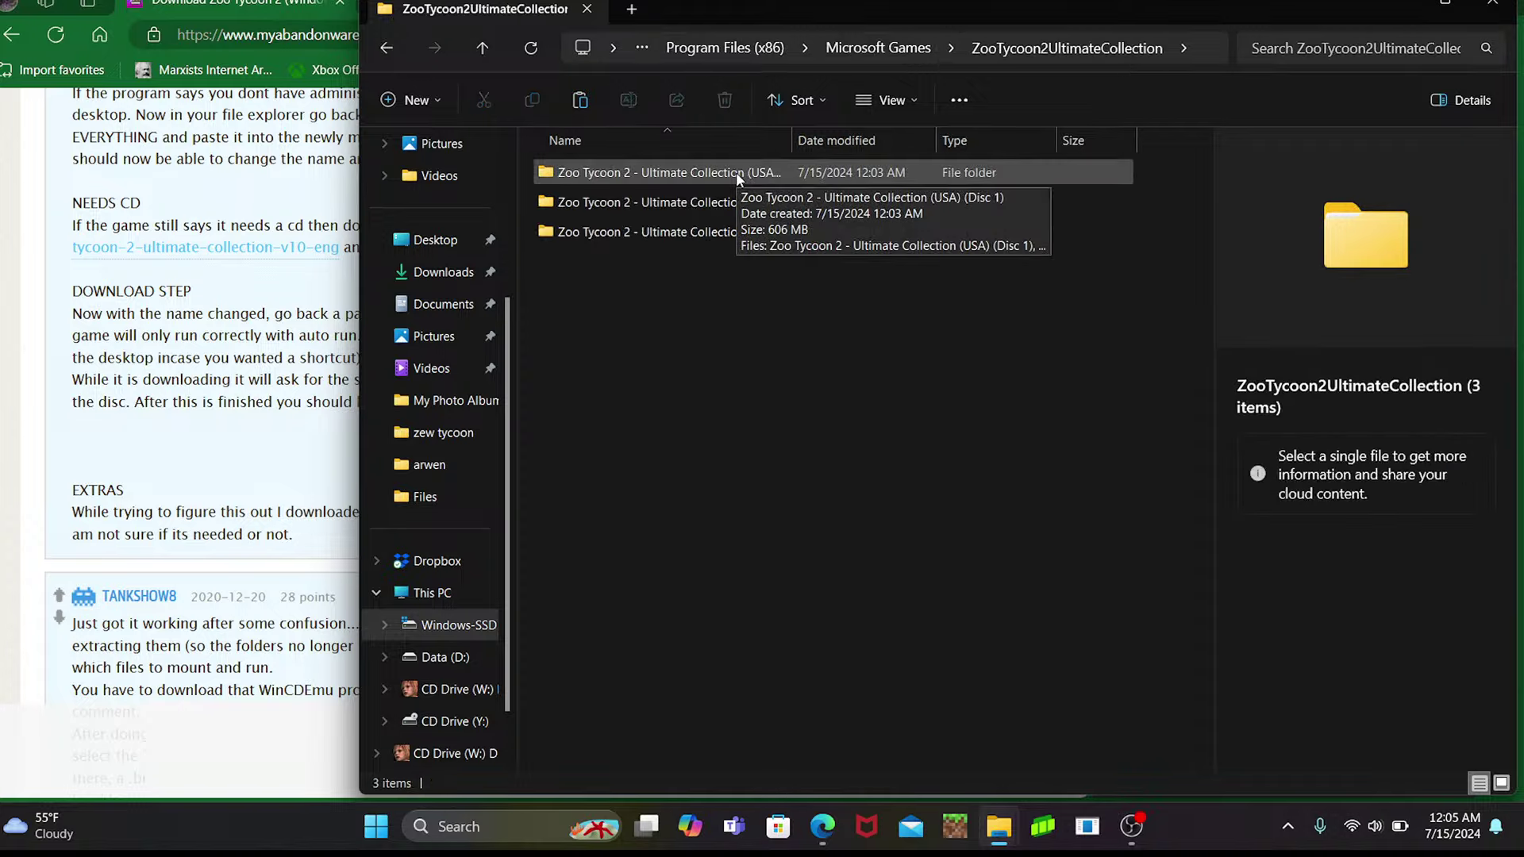
double_click(736, 173)
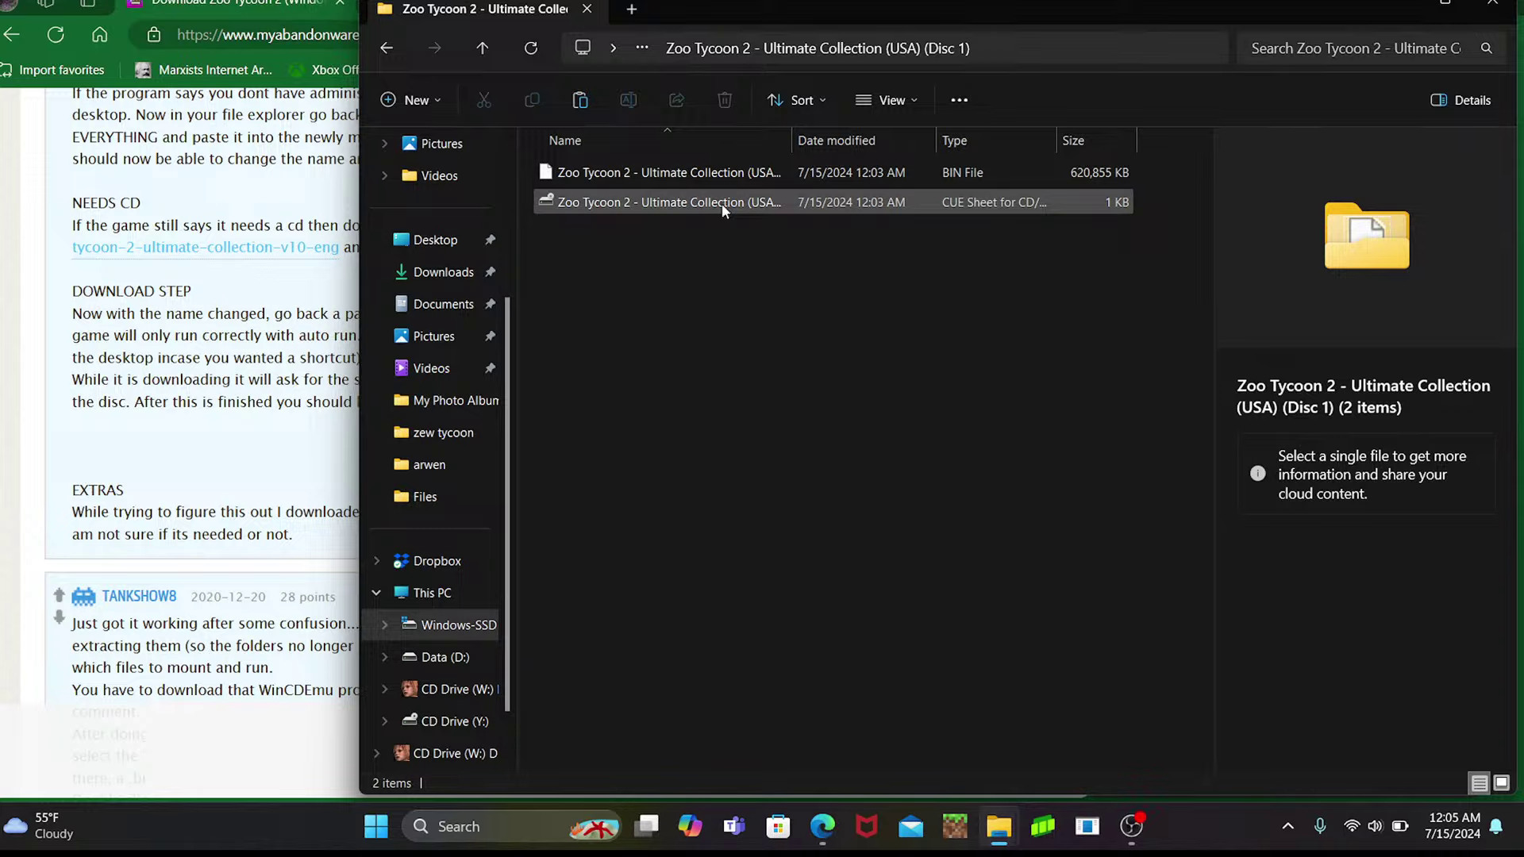
- Mount the Disc 1 CUE image with WinCDEmu mounter
left_click(722, 203)
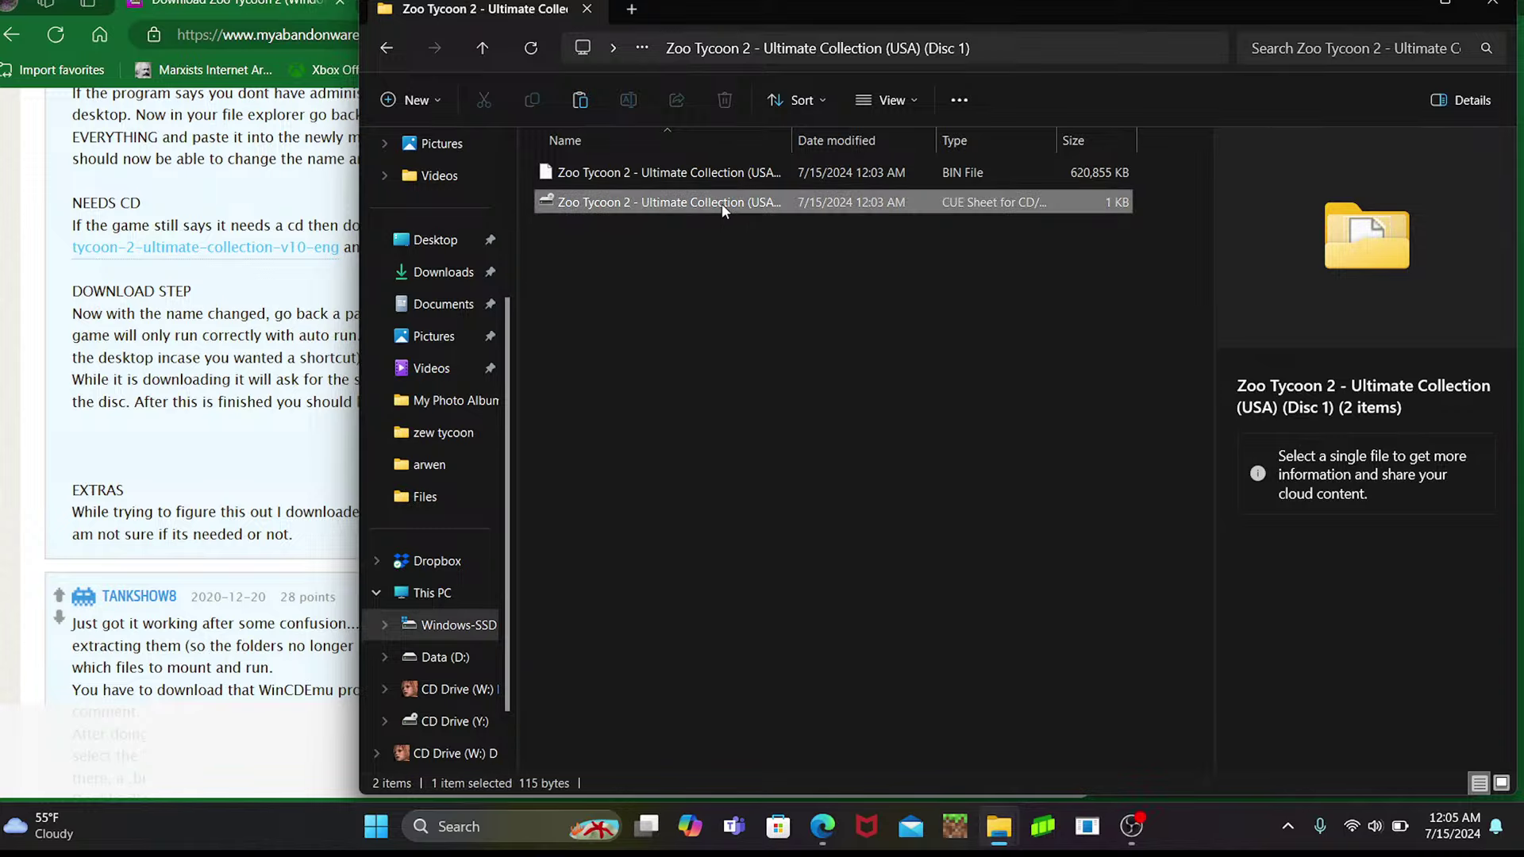
right_click(722, 203)
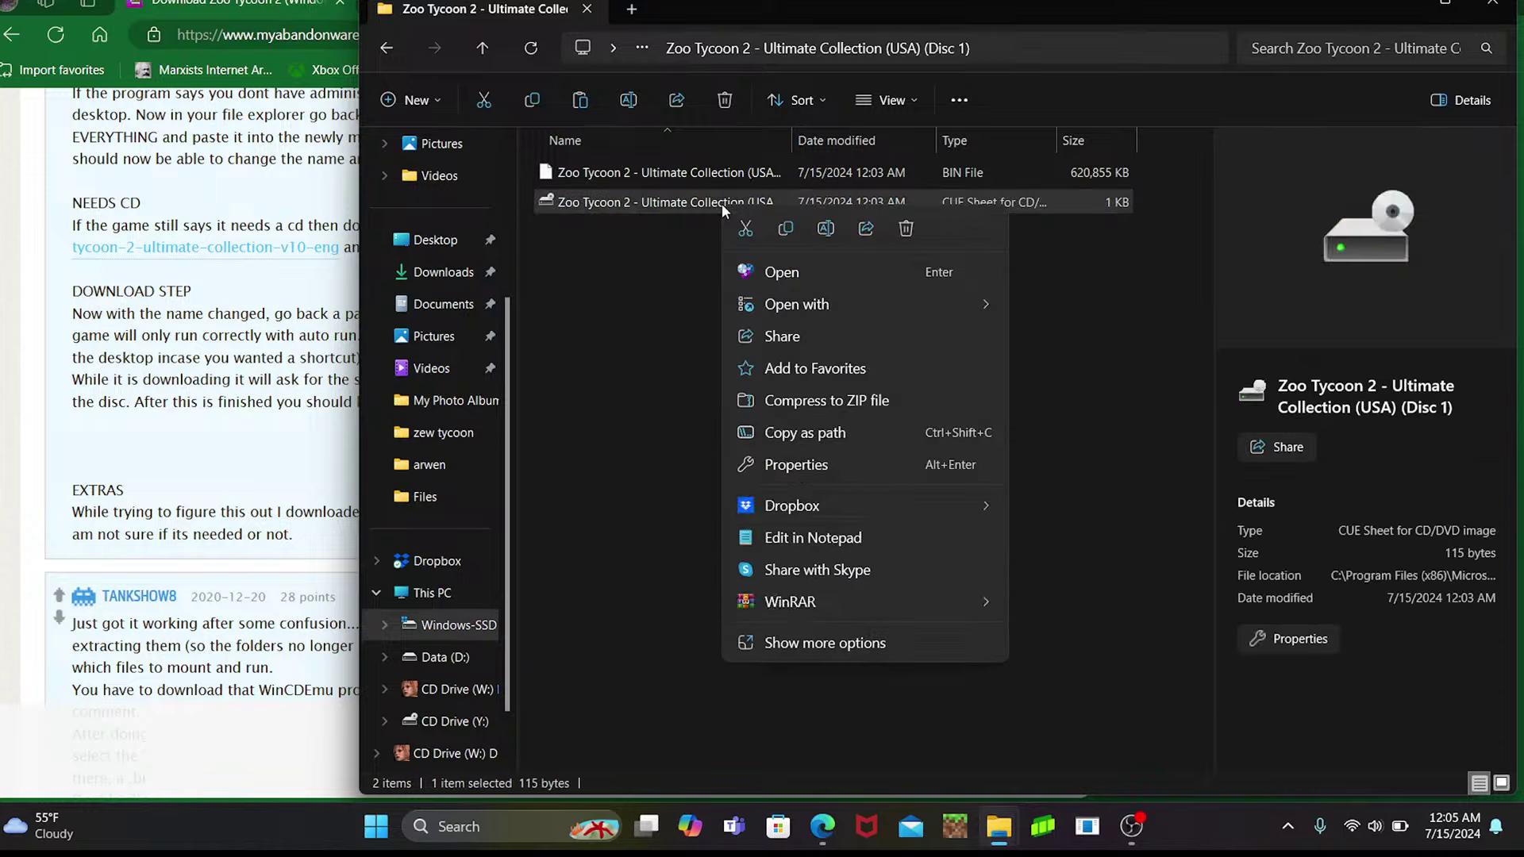
mouse_move(816, 312)
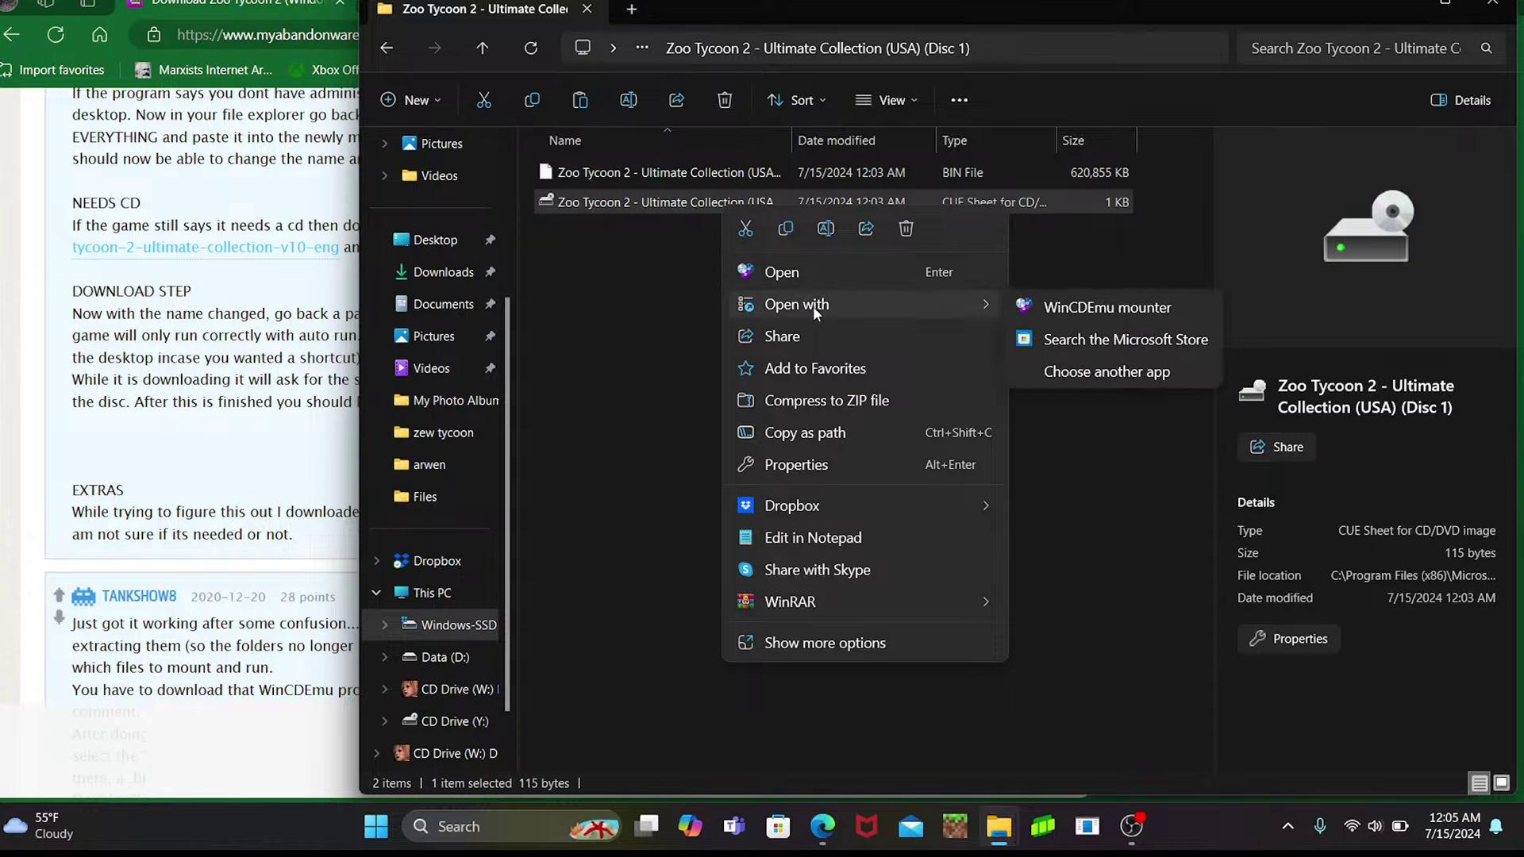
left_click(1094, 308)
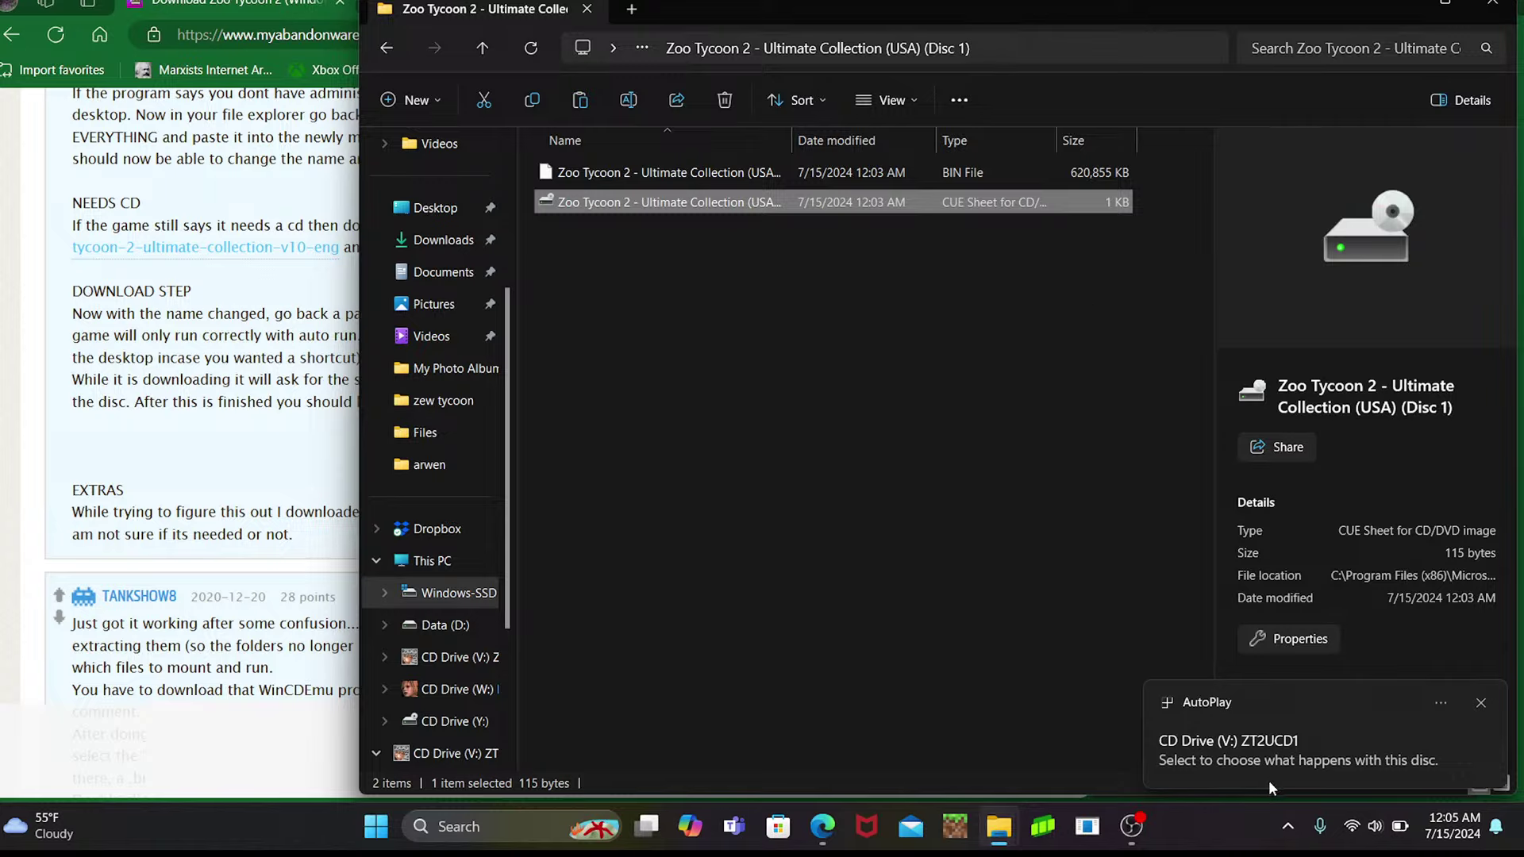
- Run autorun.exe from the mounted Disc 1 and start the Zoo Tycoon 2 - Ultimate Collection installation with the default options
left_click(1255, 722)
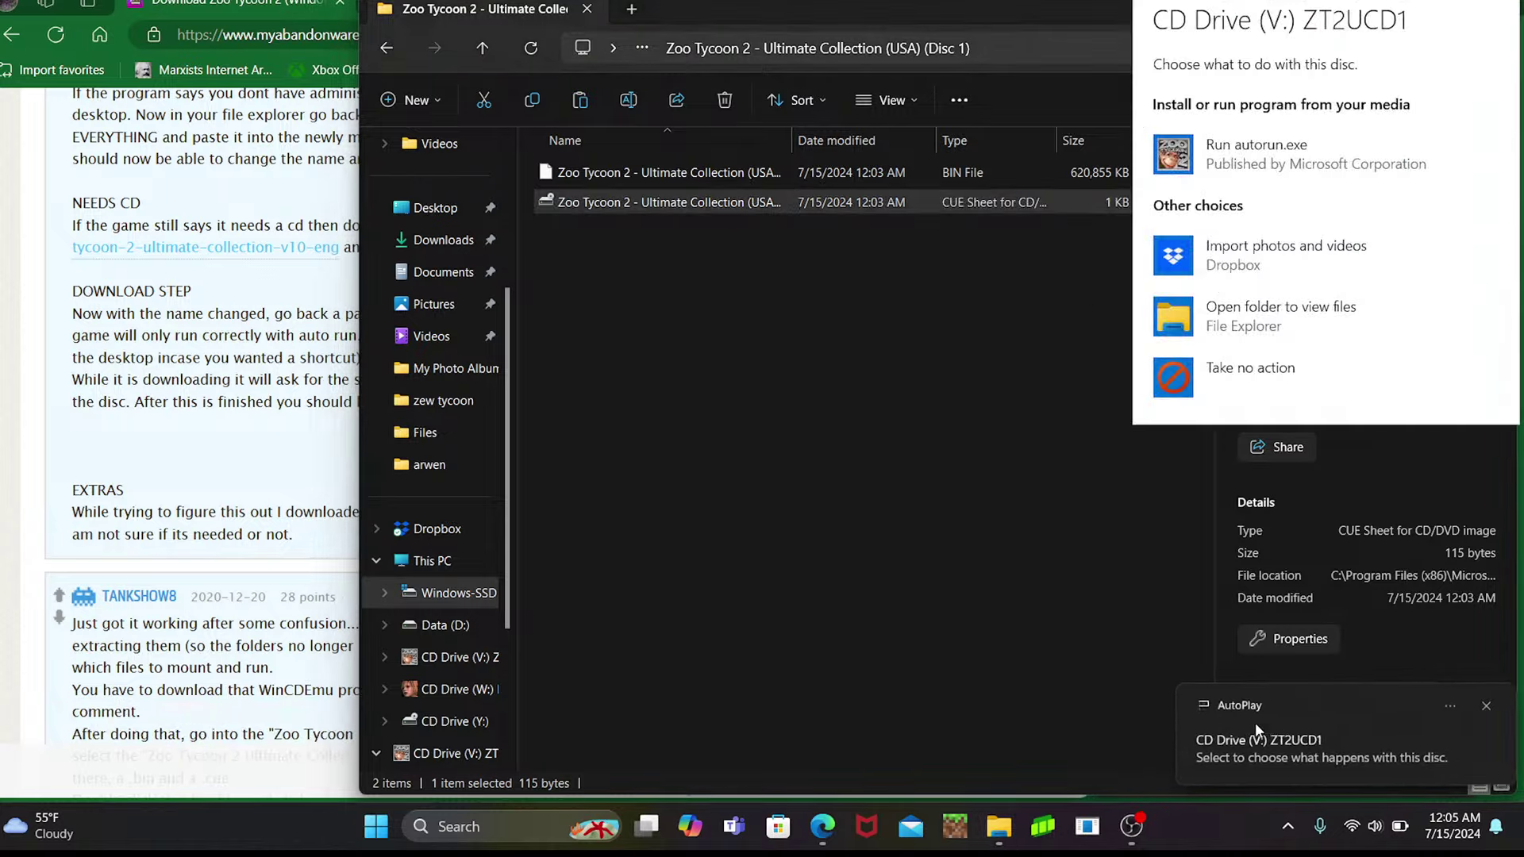
left_click(1340, 173)
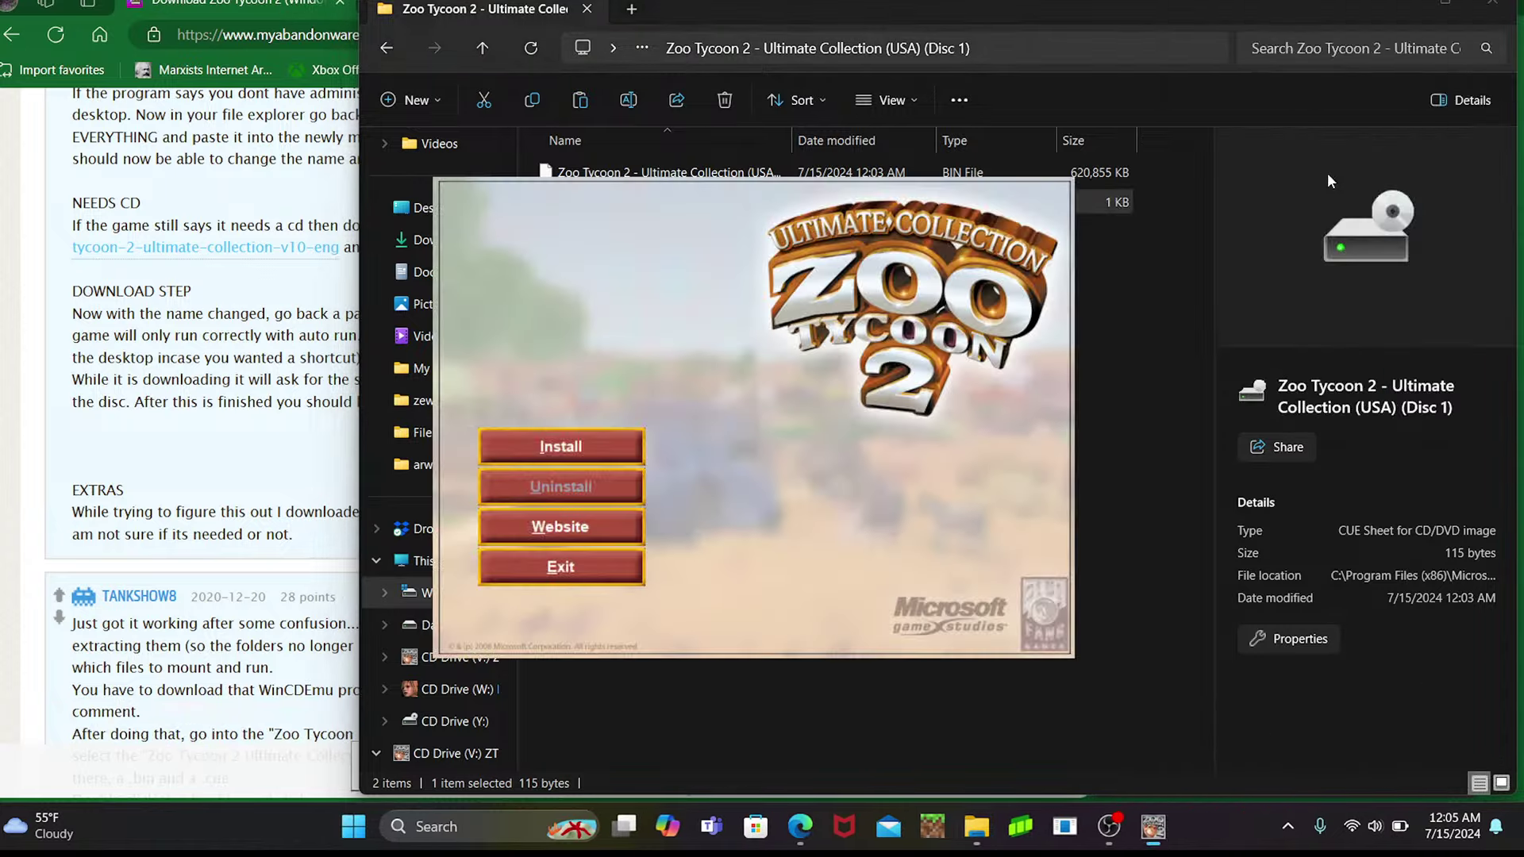
left_click(605, 440)
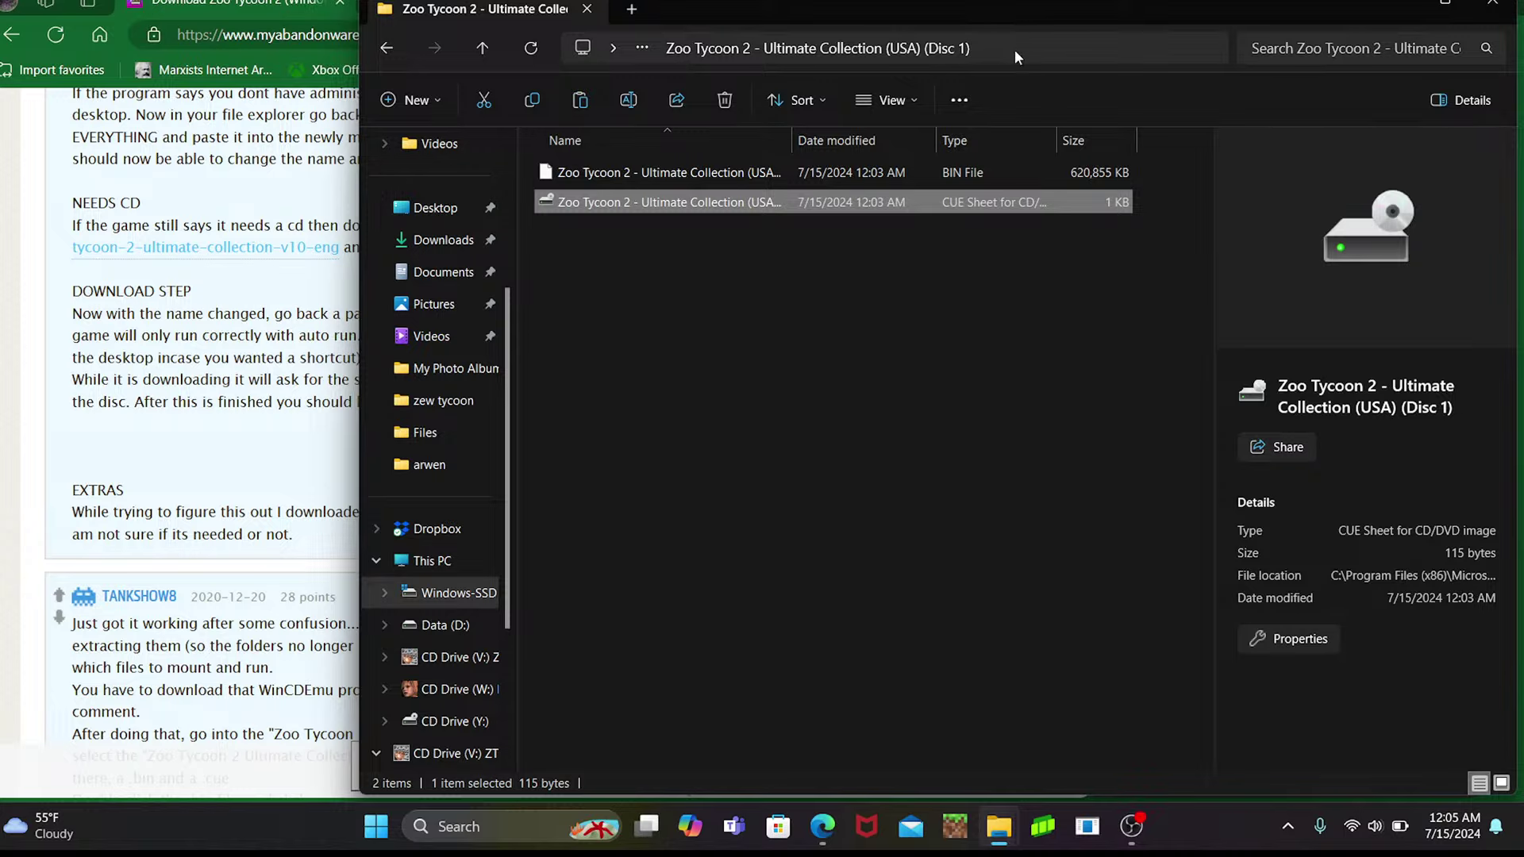
left_click_drag(1049, 13, 1063, 153)
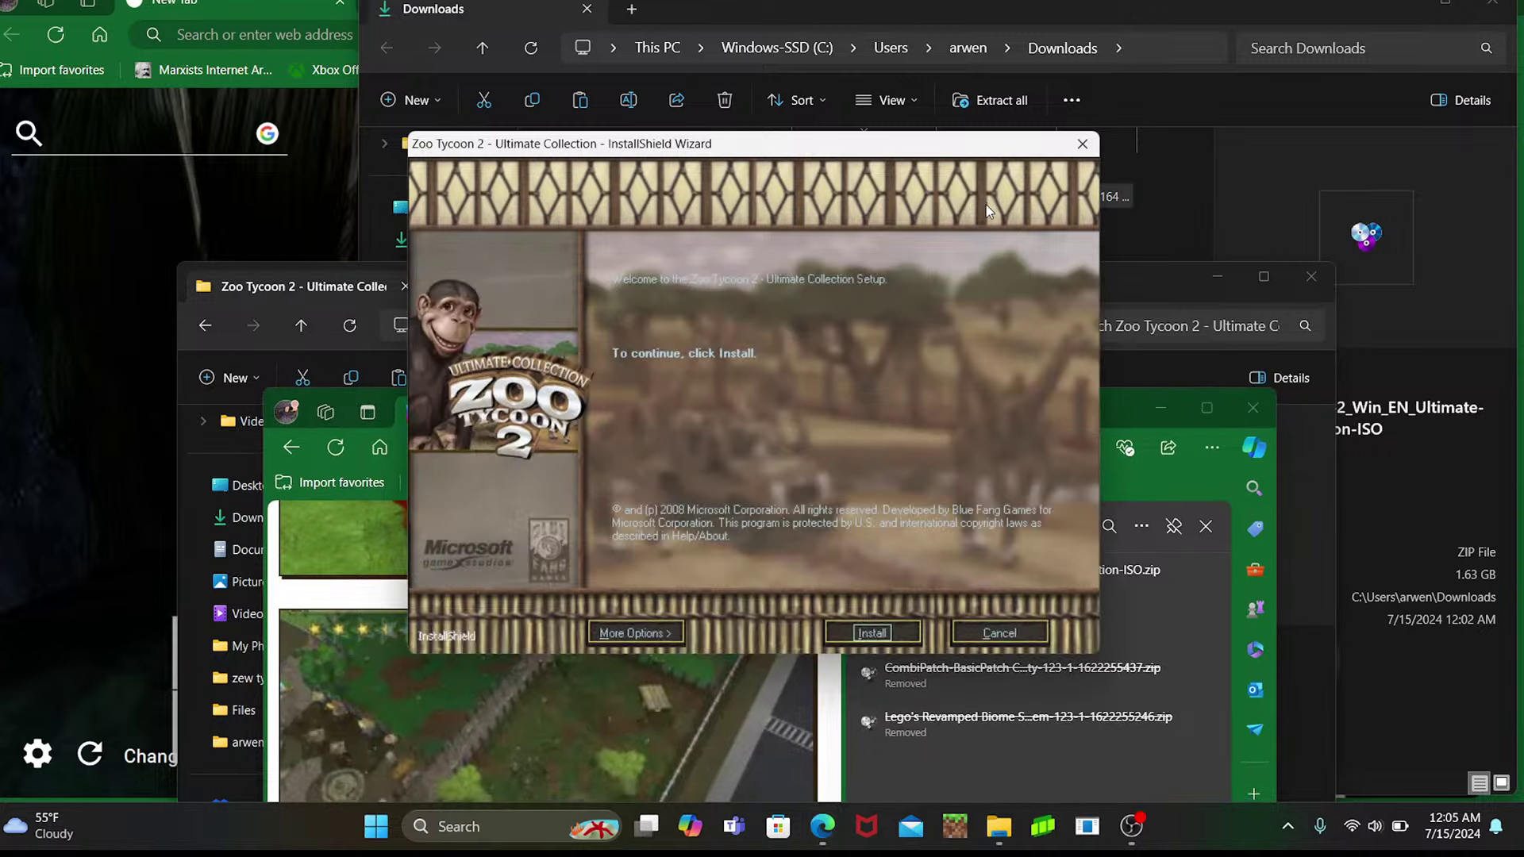
left_click(871, 634)
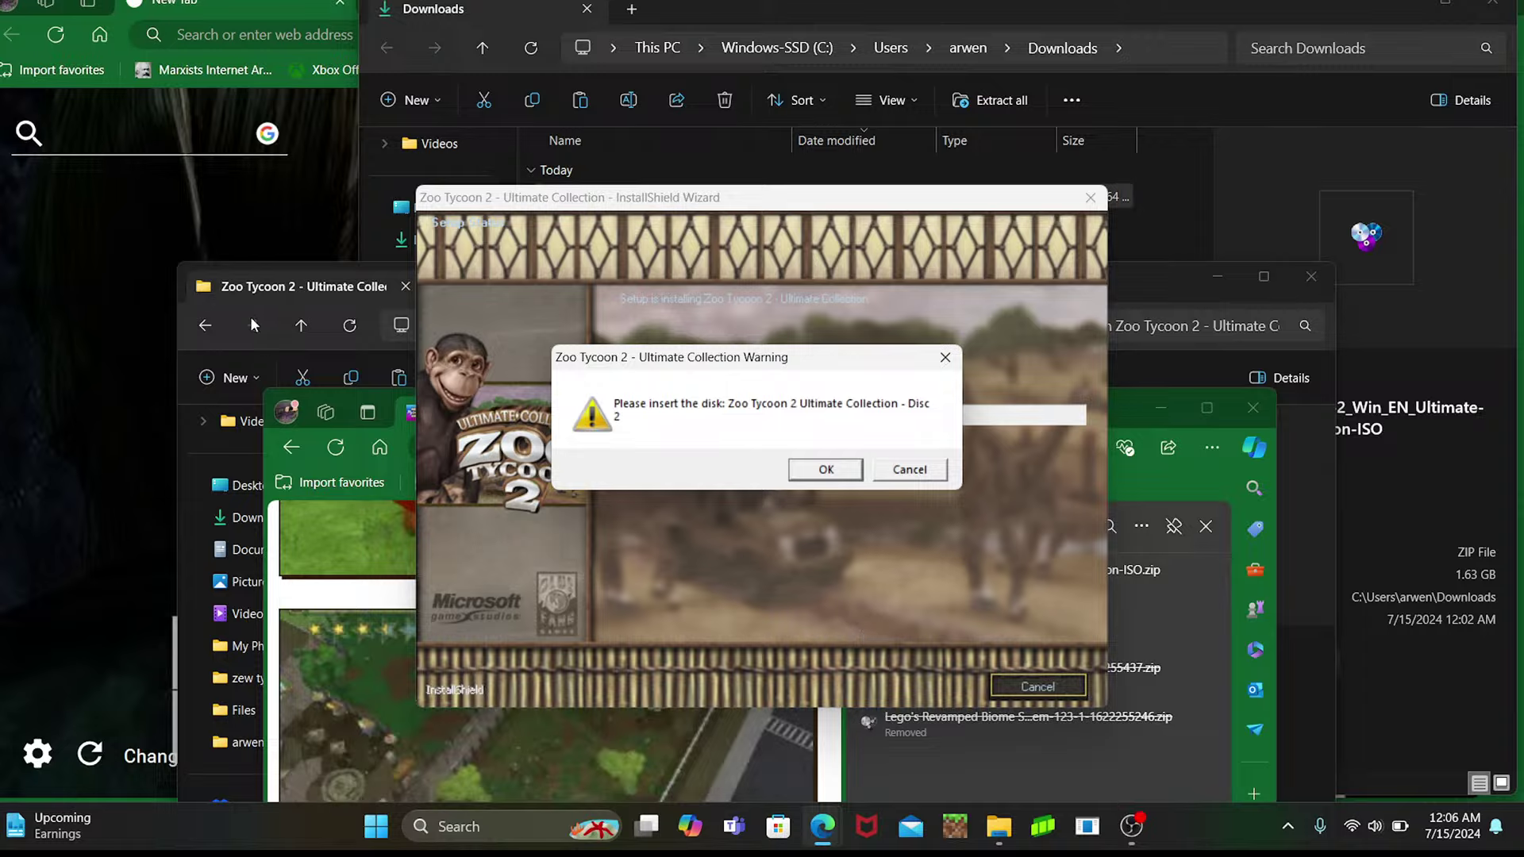
- Go from the Disc 1 folder to the Disc 2 folder in File Explorer and mount the Disc 2 CUE image
left_click(246, 274)
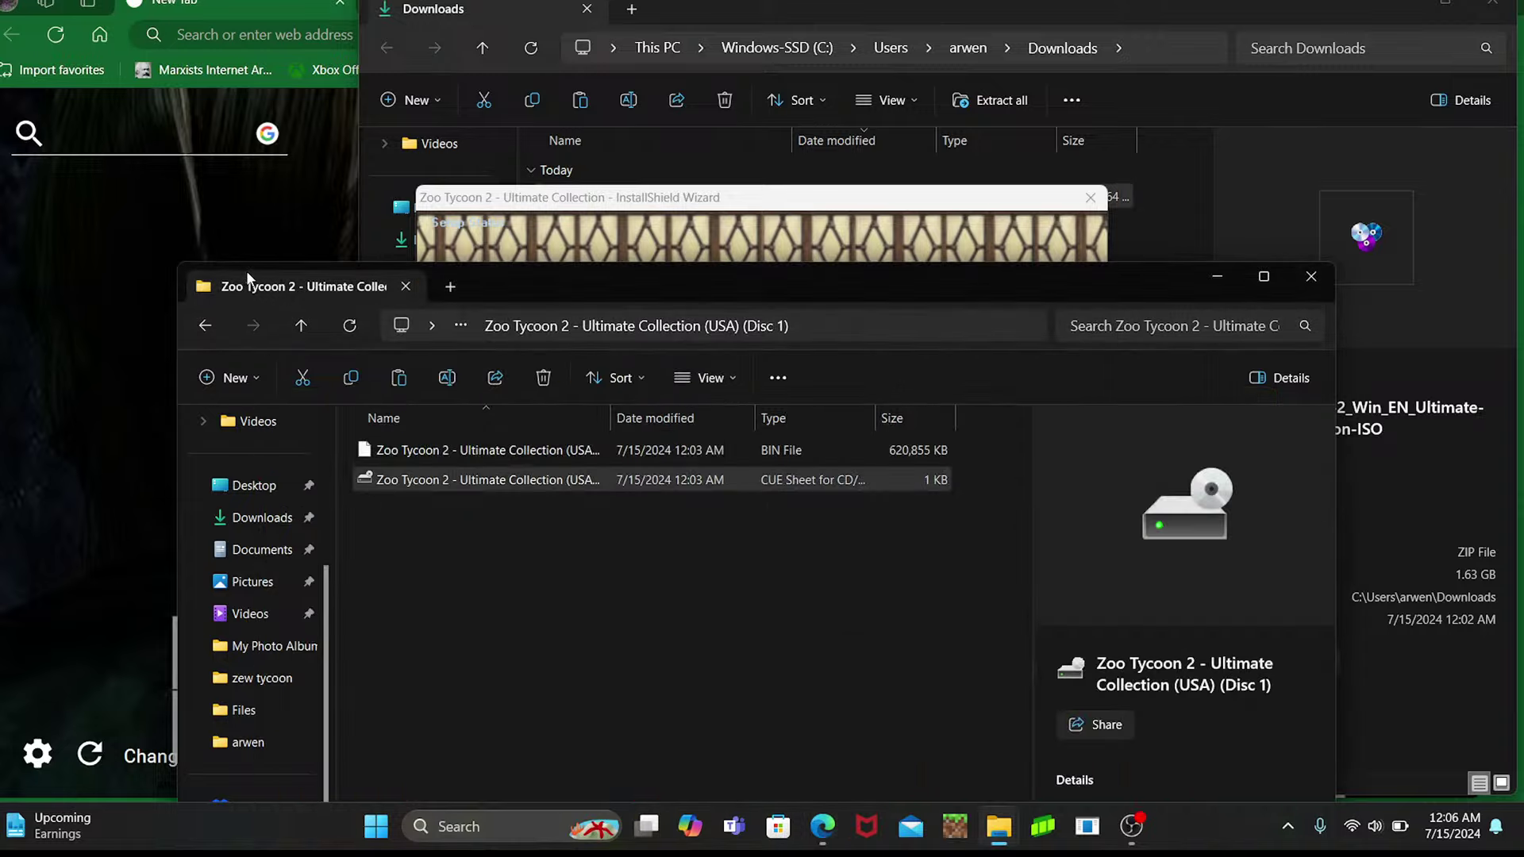
left_click(303, 326)
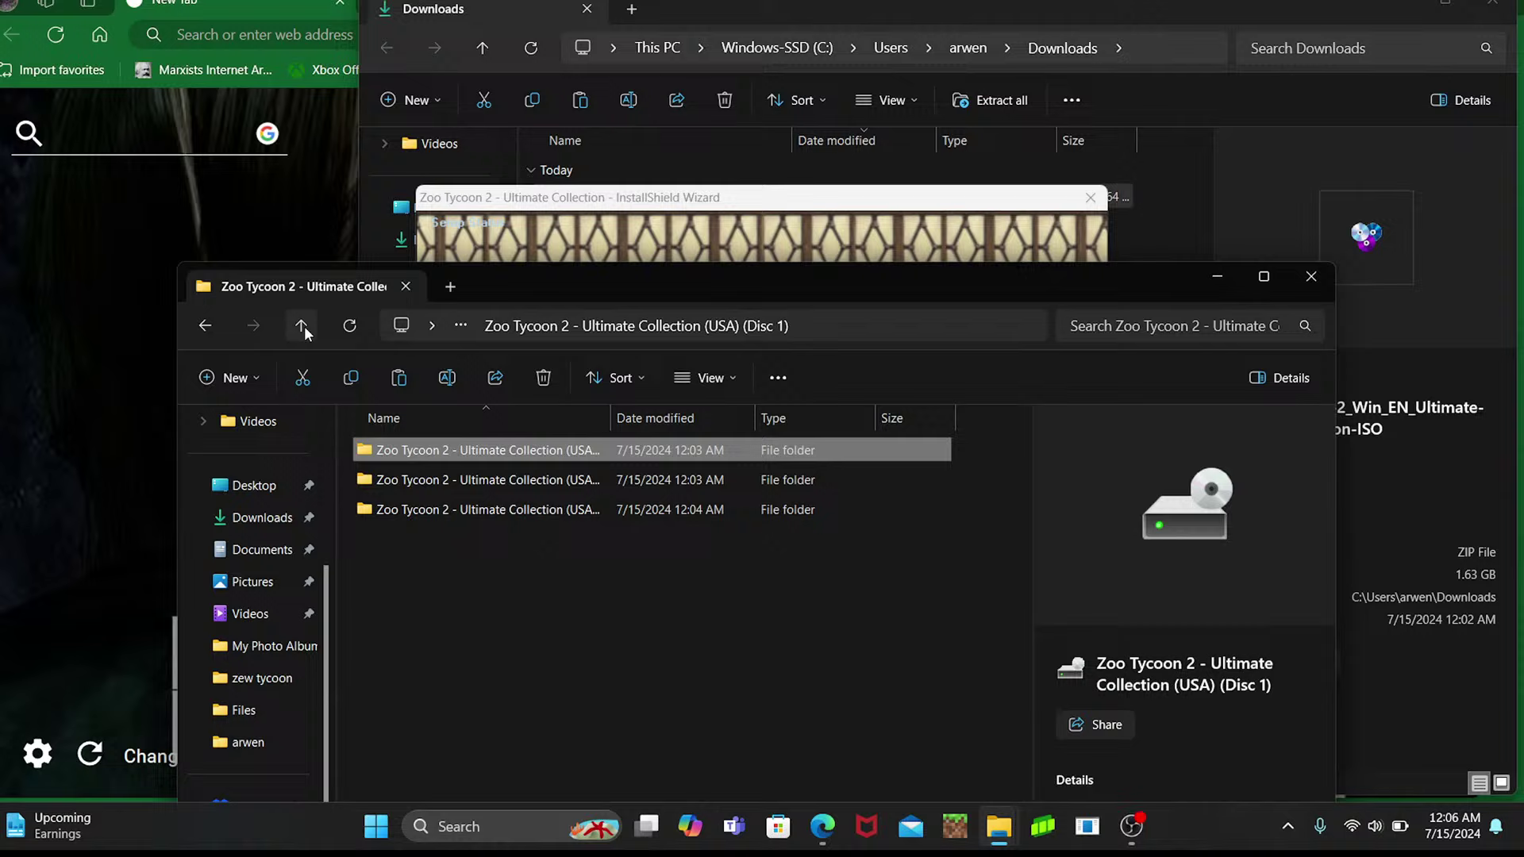
left_click(466, 479)
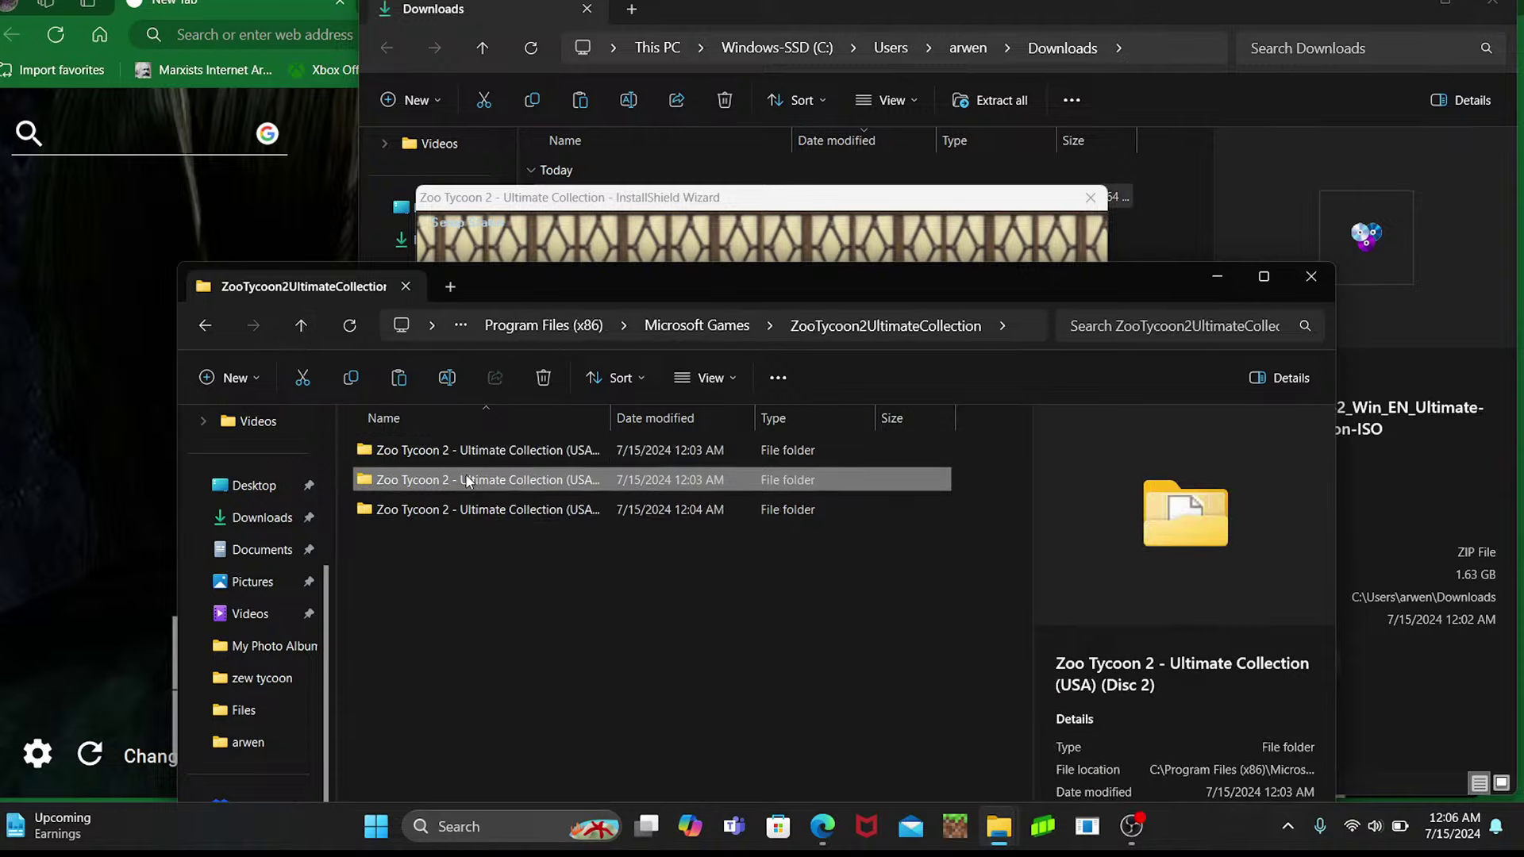
double_click(467, 480)
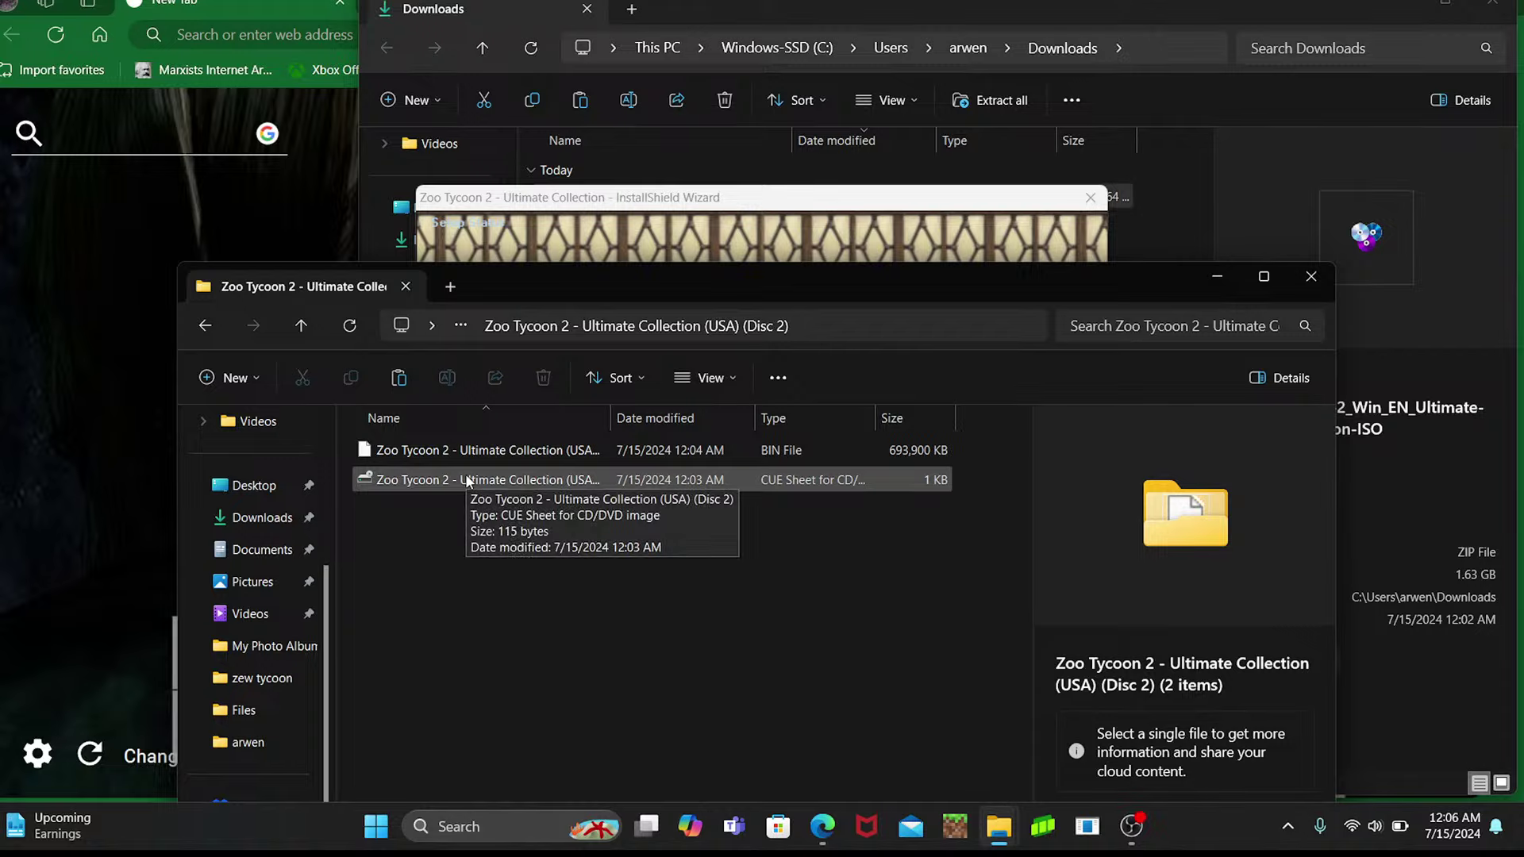
right_click(465, 474)
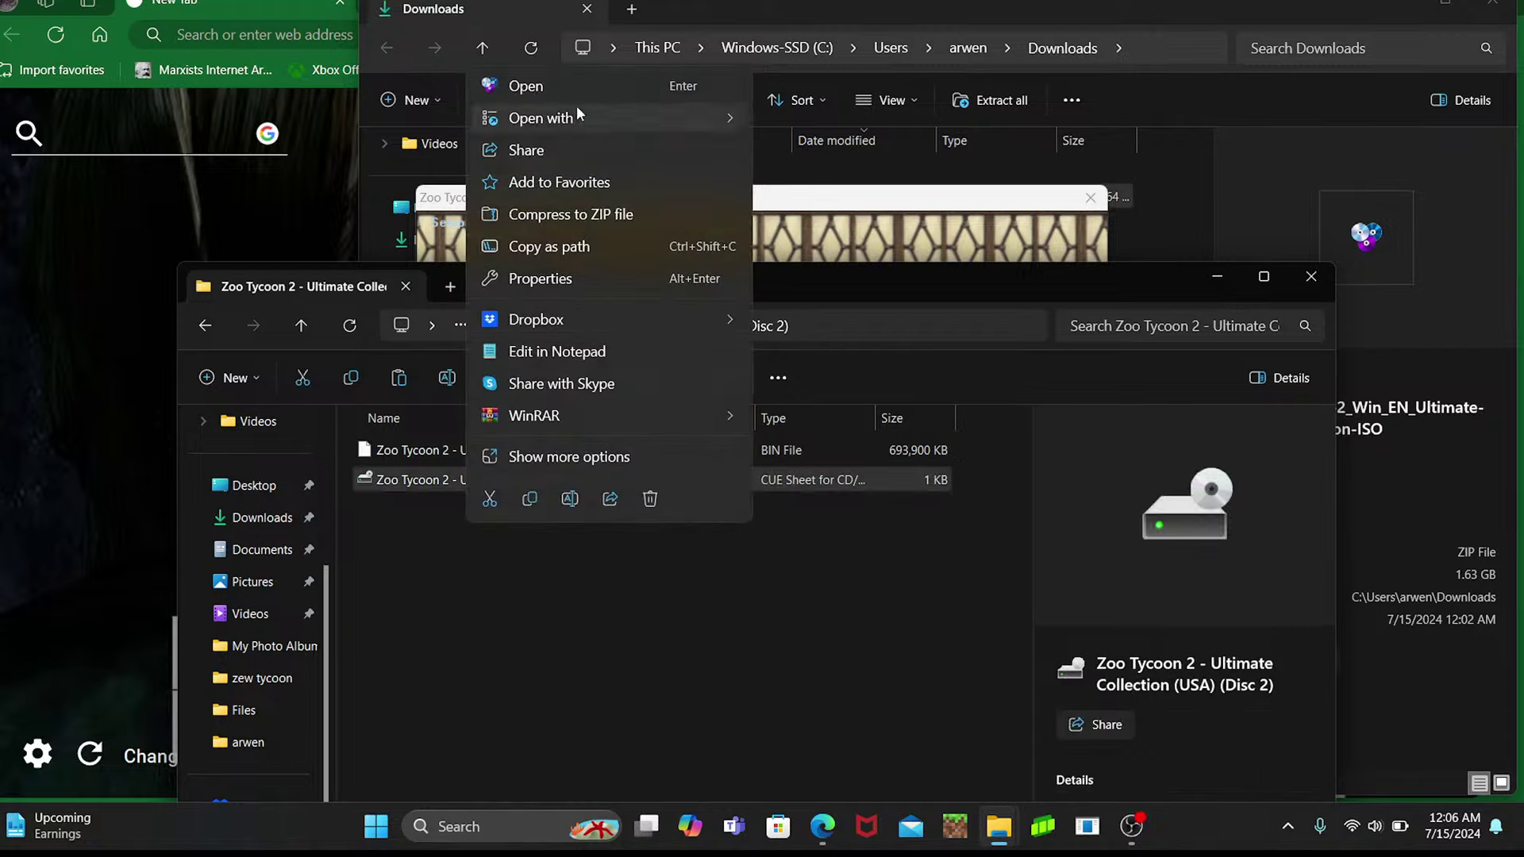
left_click(565, 83)
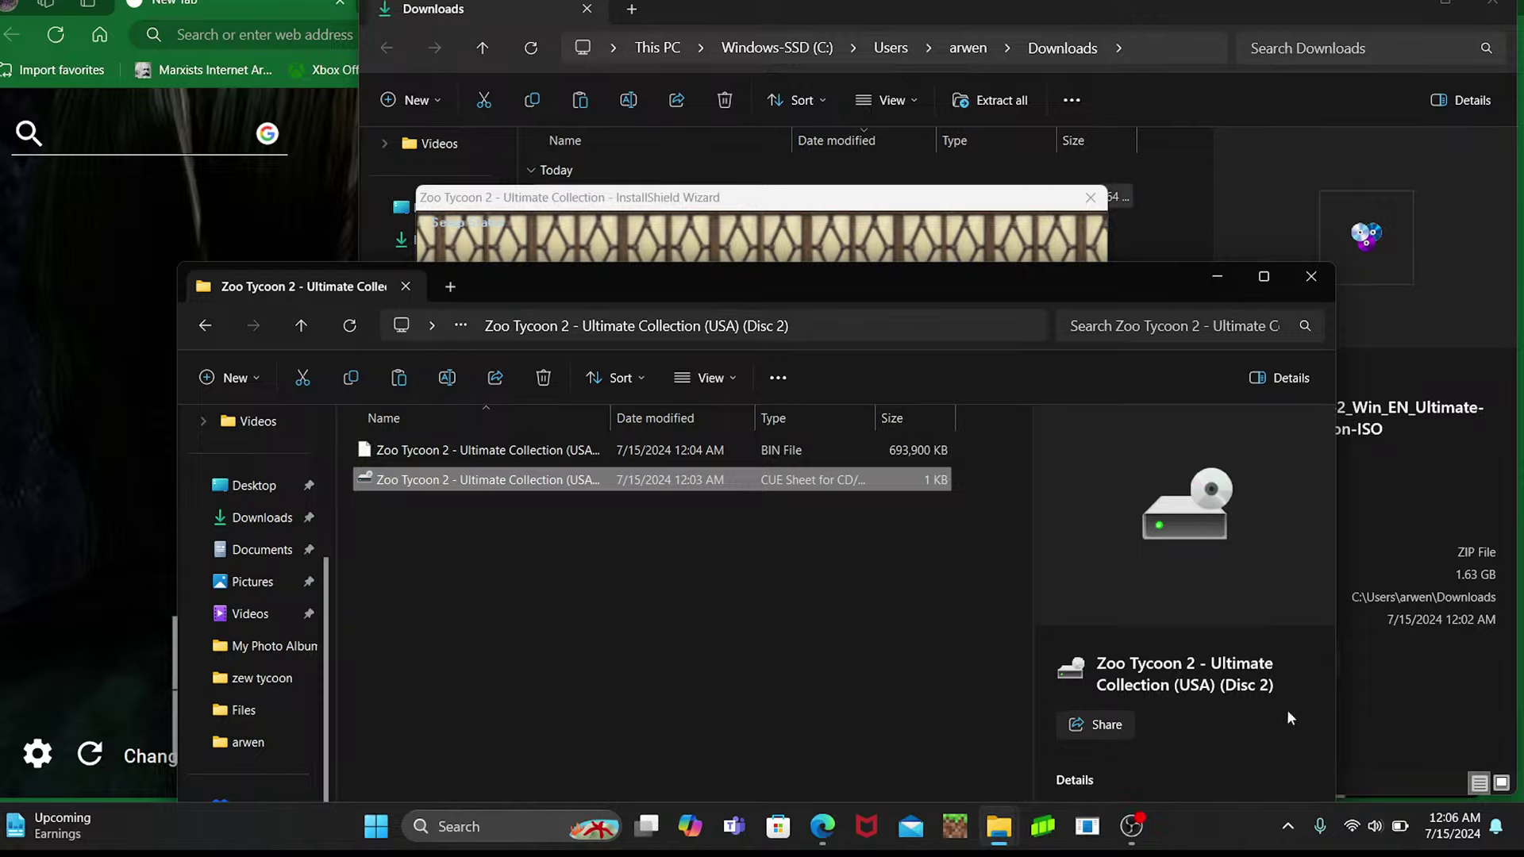
- Move and minimize the File Explorer windows covering the installer, and confirm its request for Disc 2
left_click(984, 218)
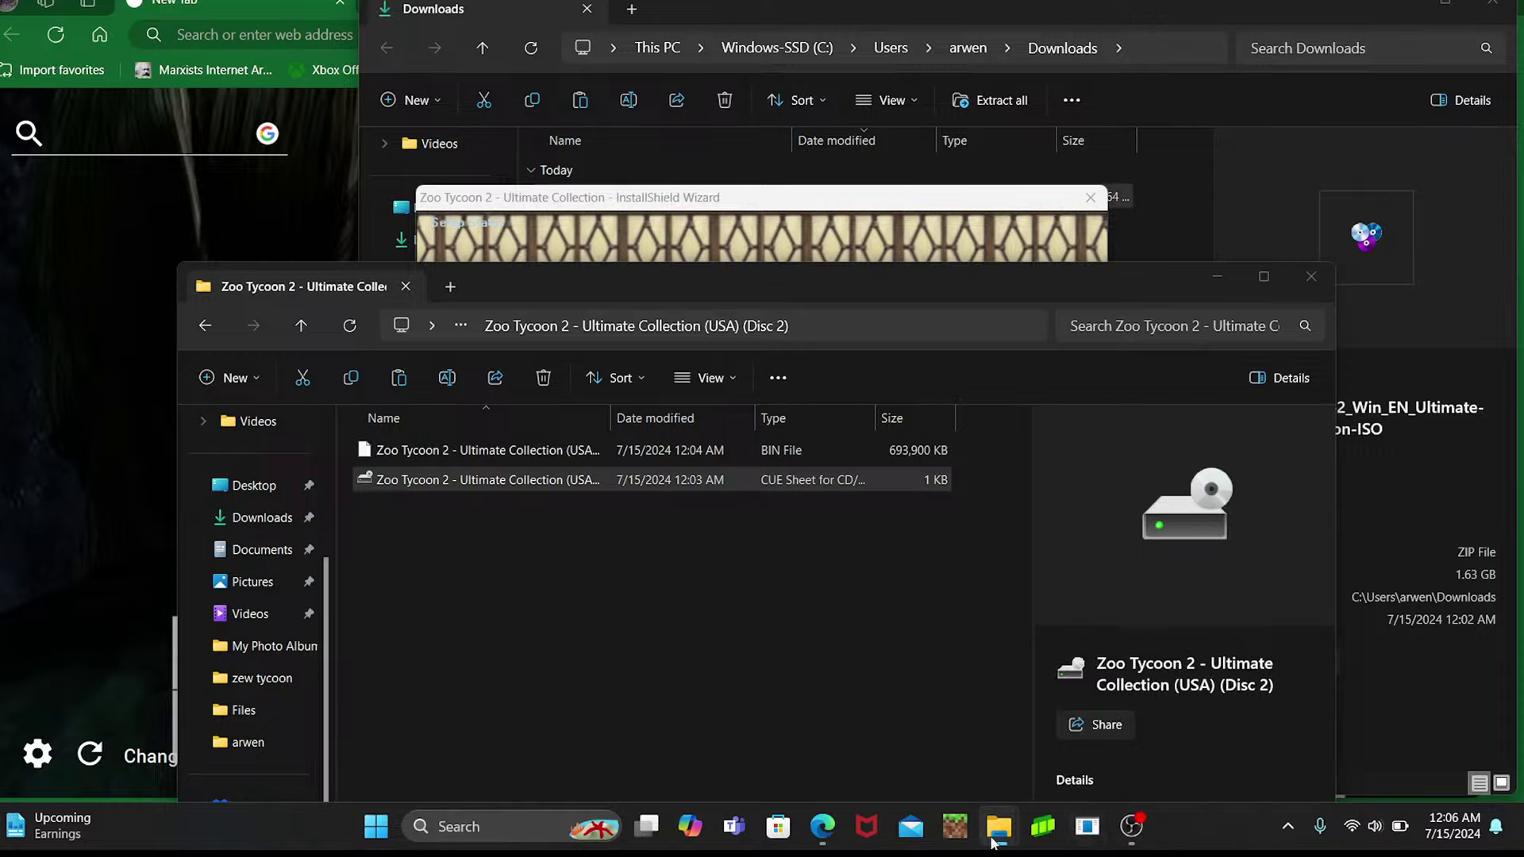
mouse_move(994, 839)
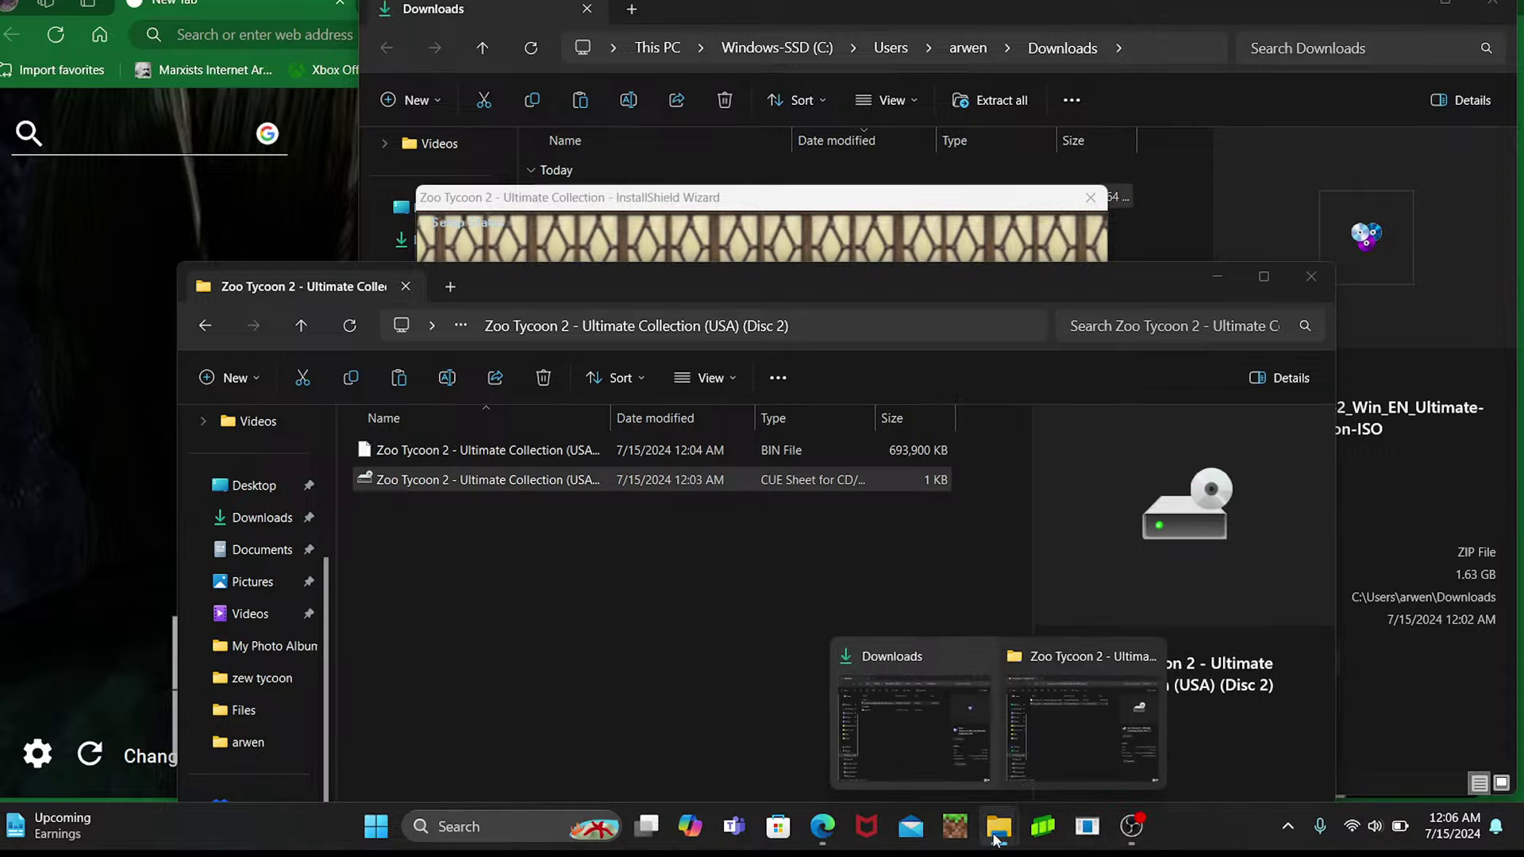
left_click(1238, 4)
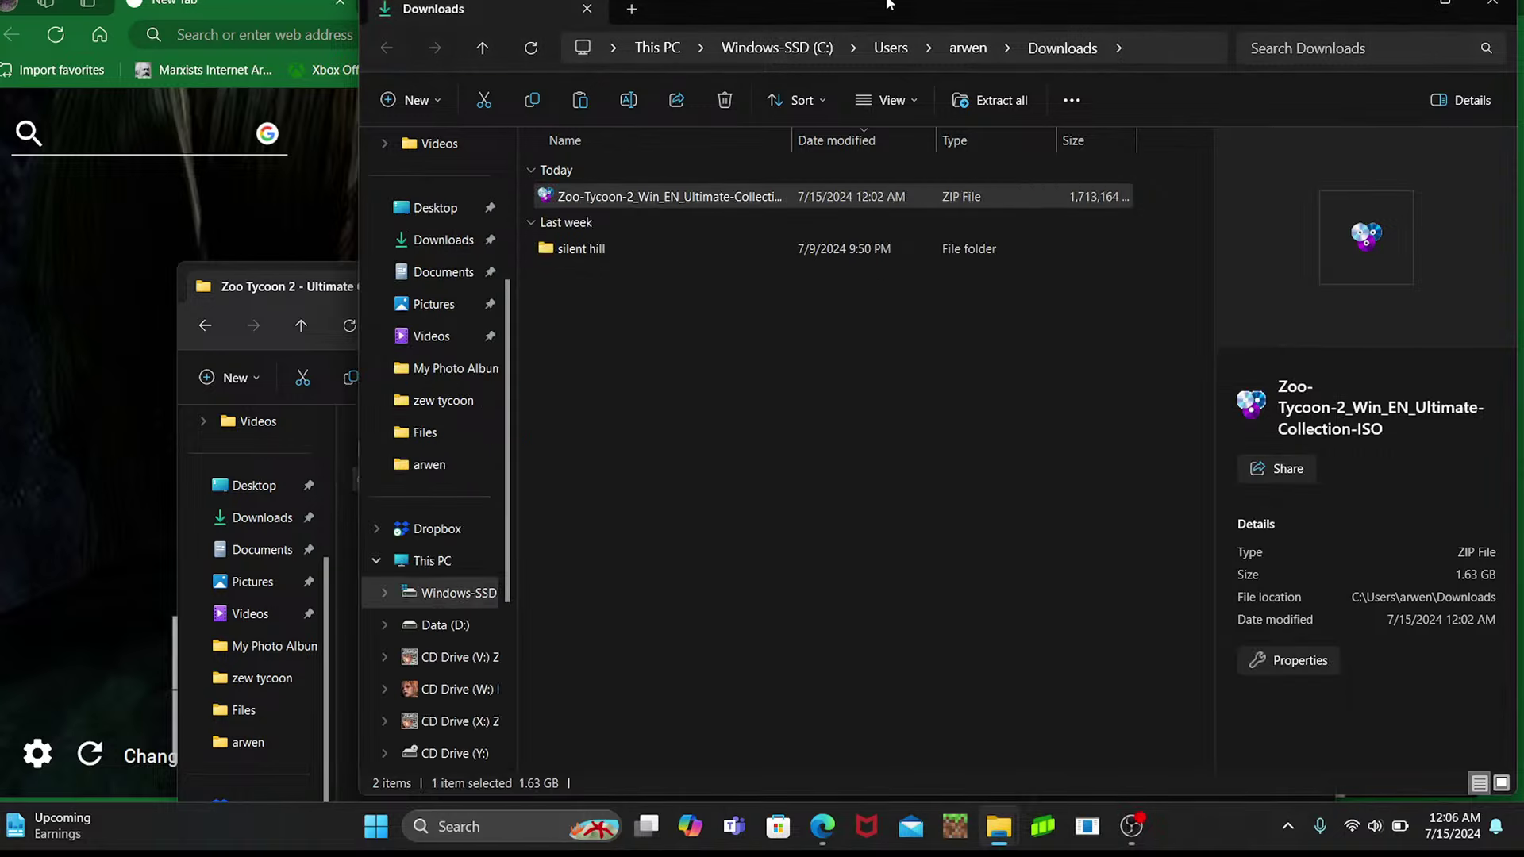
left_click_drag(888, 4, 494, 449)
left_click_drag(776, 269, 753, 601)
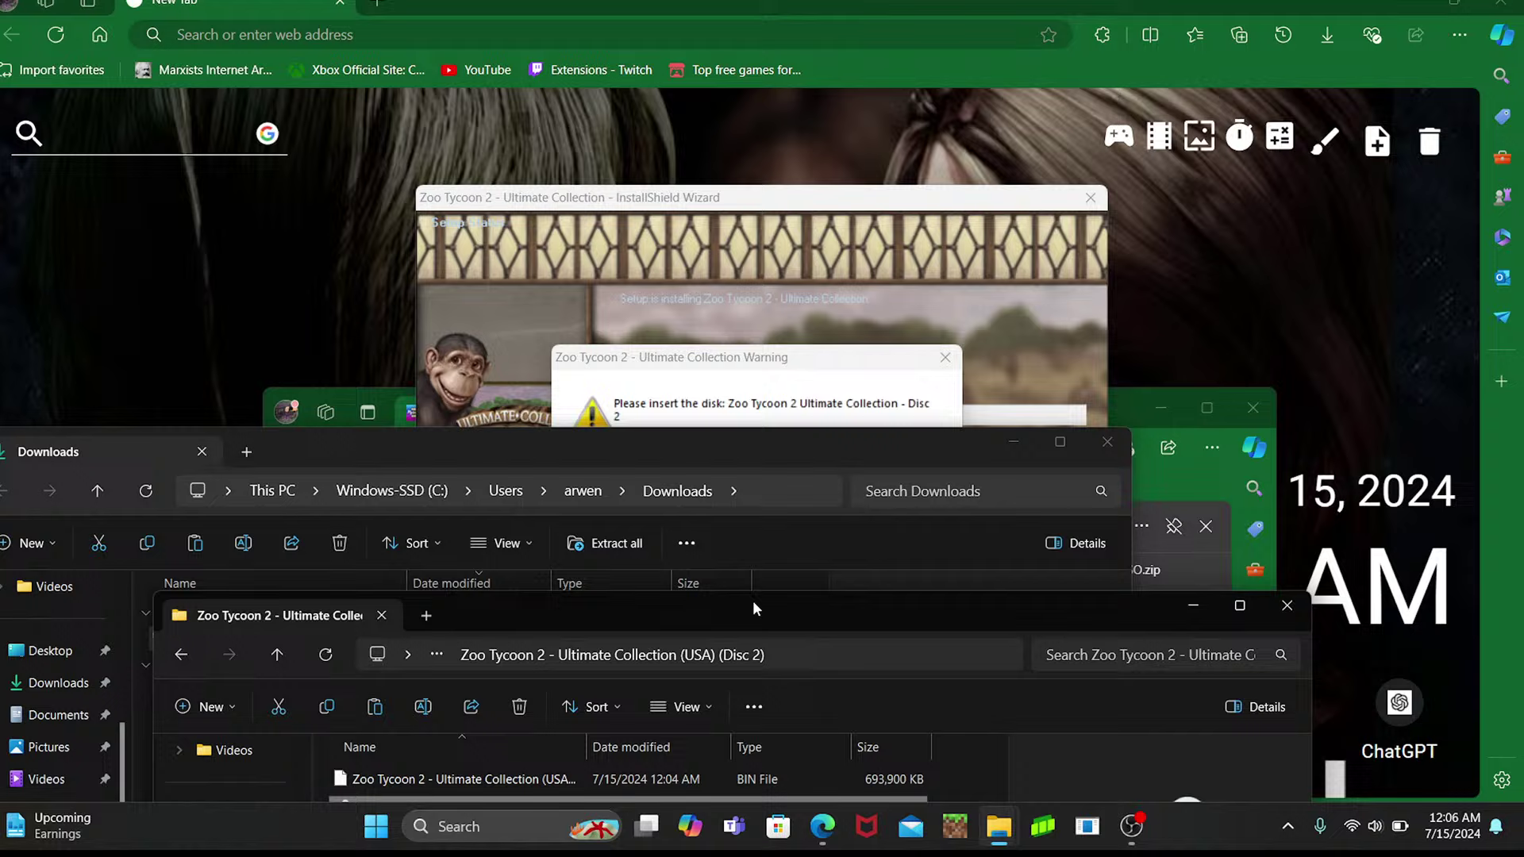
left_click(1024, 441)
left_click(1193, 606)
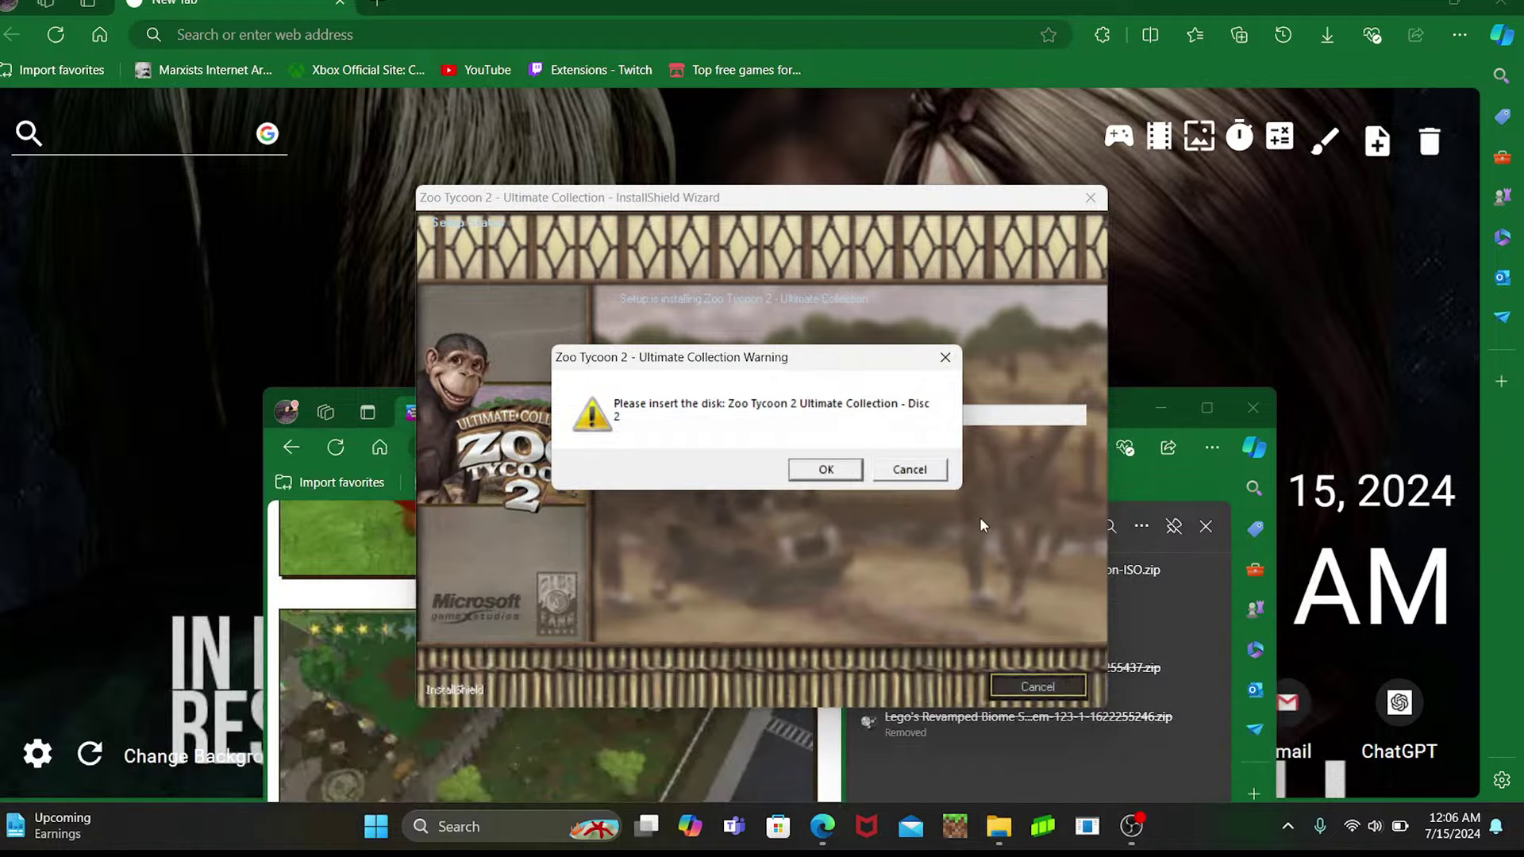
left_click(825, 469)
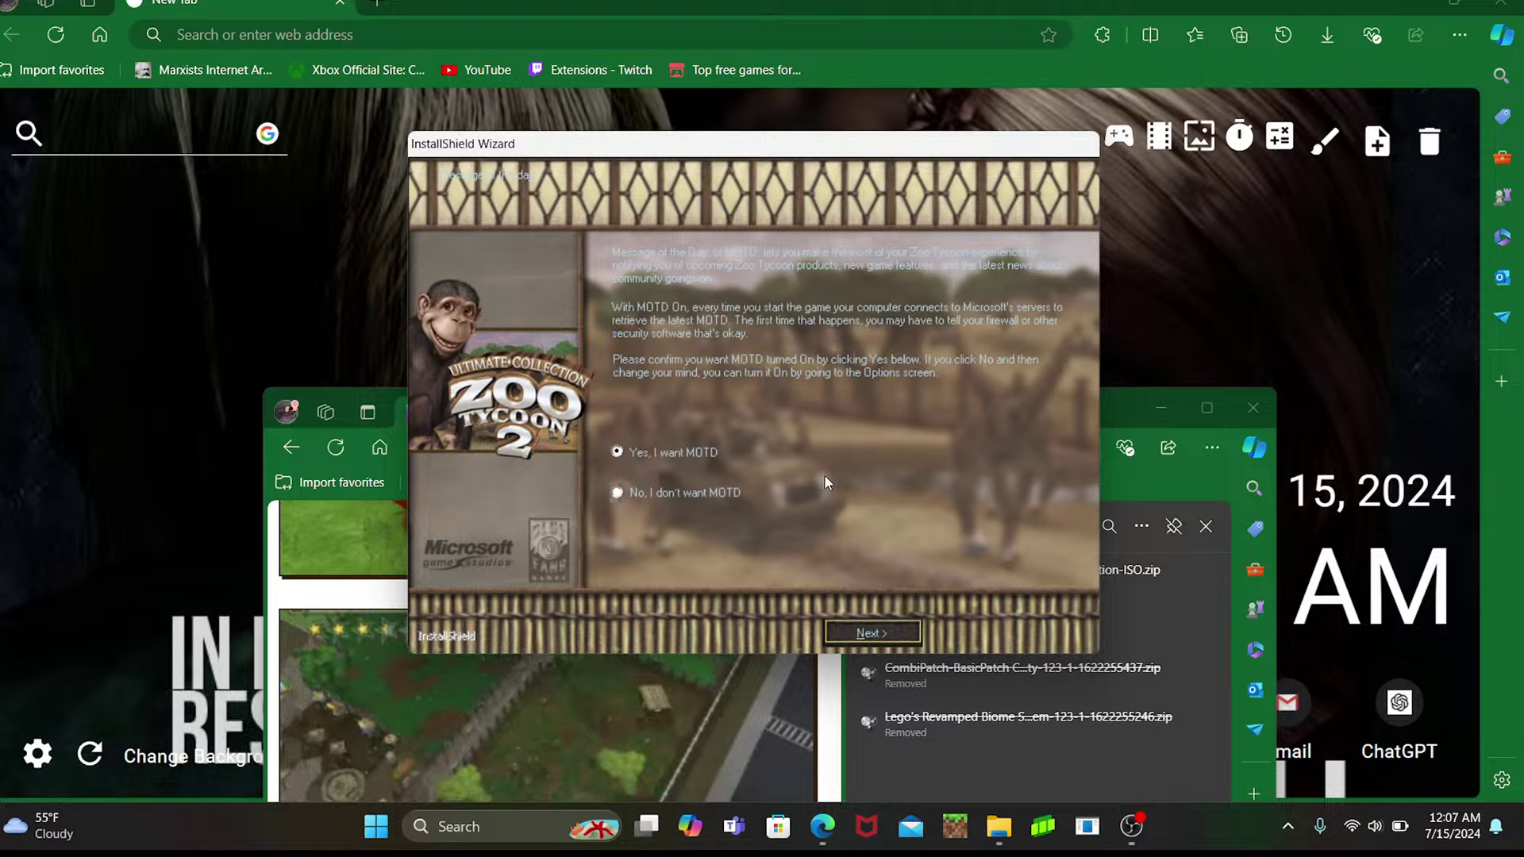
- Keep MOTD turned on and finish the setup with both viewing the ReadMe file and launching the game enabled
left_click(845, 633)
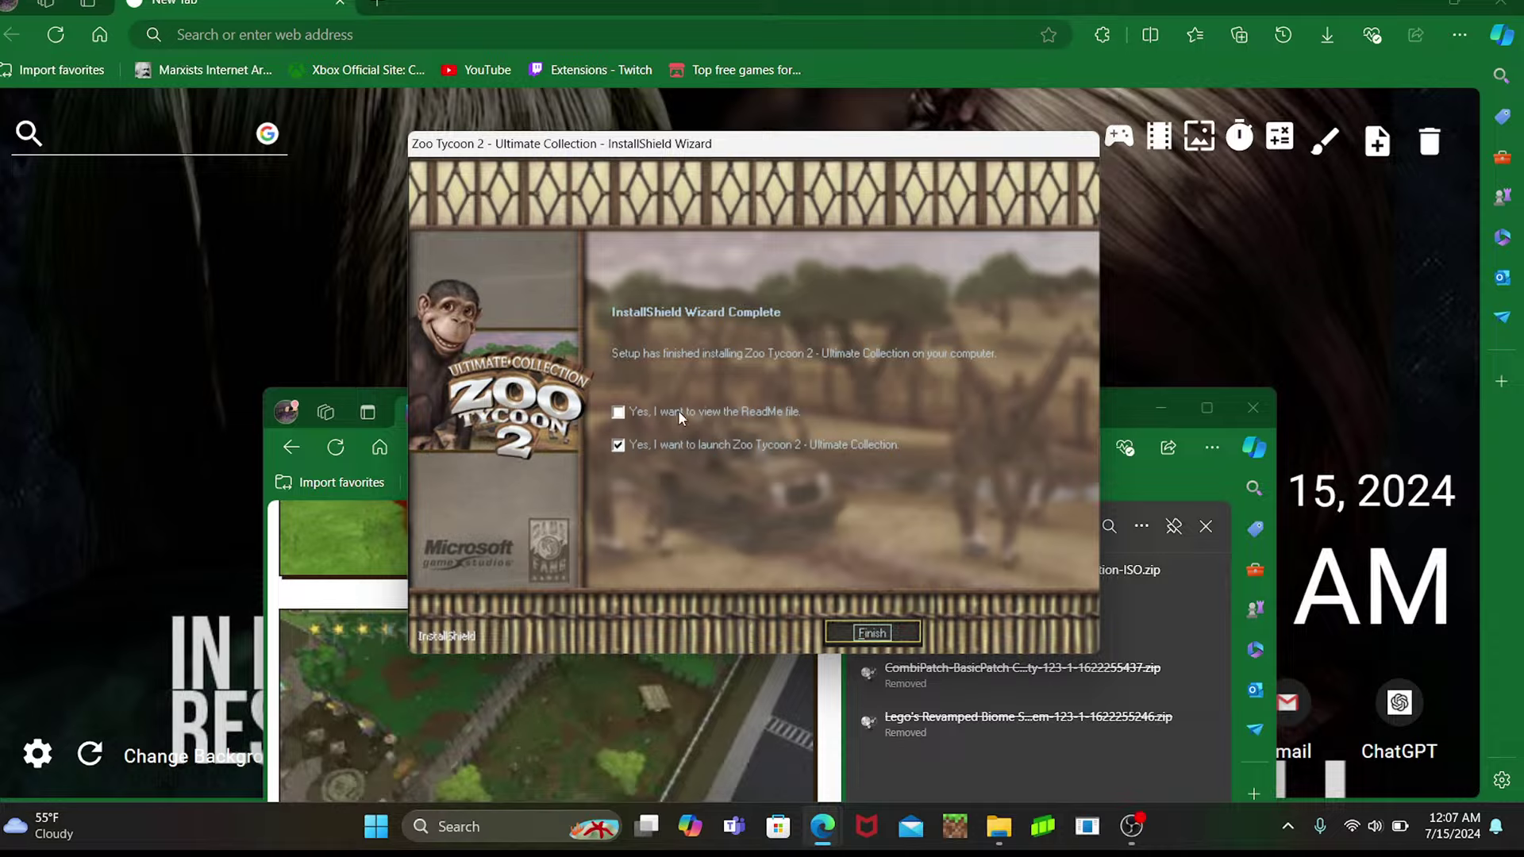
left_click(618, 412)
left_click(858, 638)
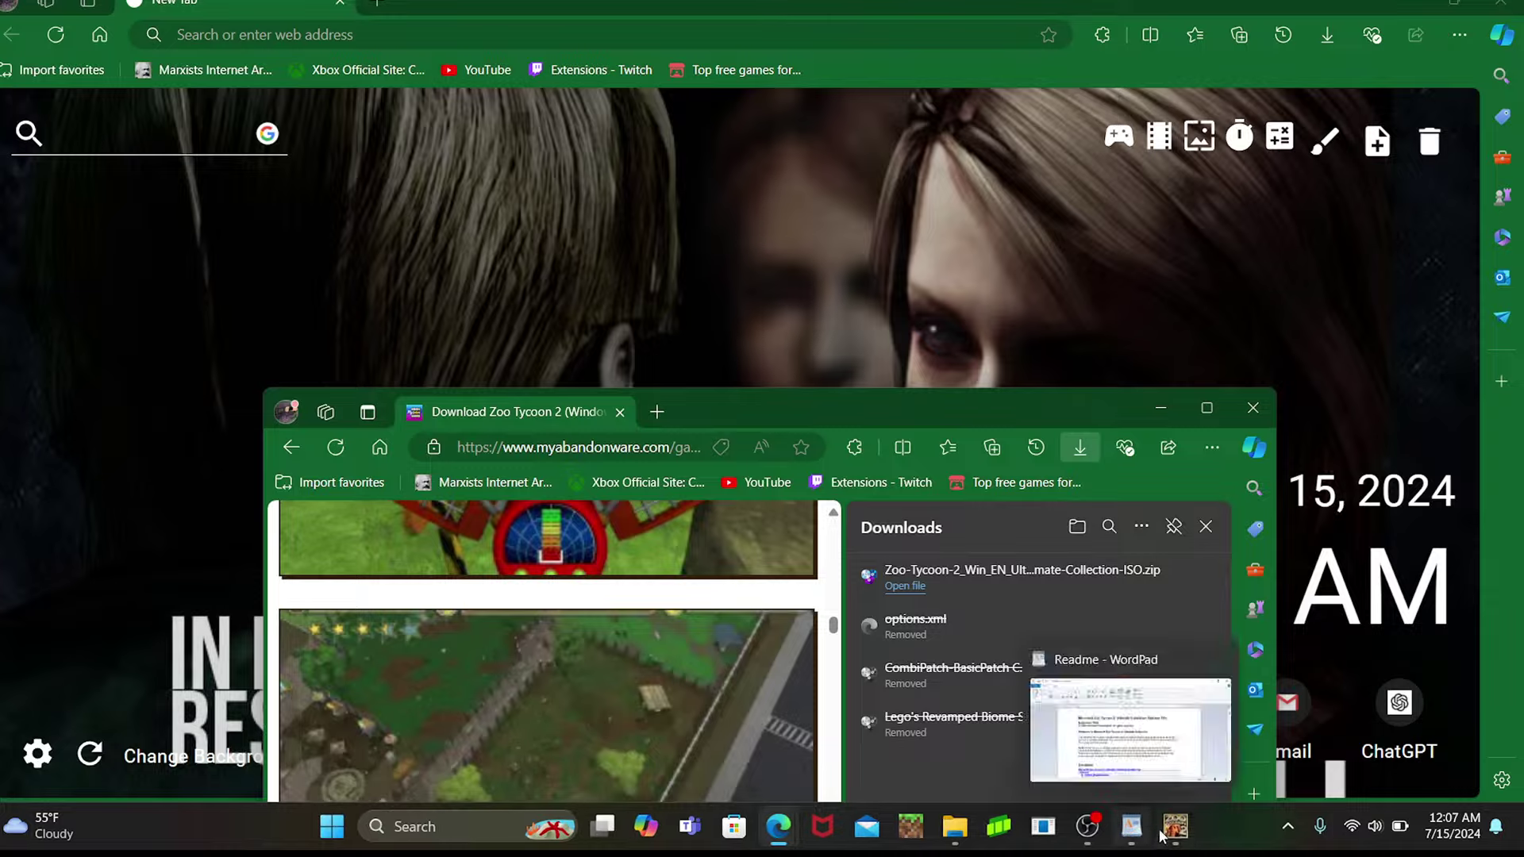
- Bring up the Disc 2 File Explorer window maximized, go to the Disc 3 folder and mount the Disc 3 CUE image
mouse_move(1178, 830)
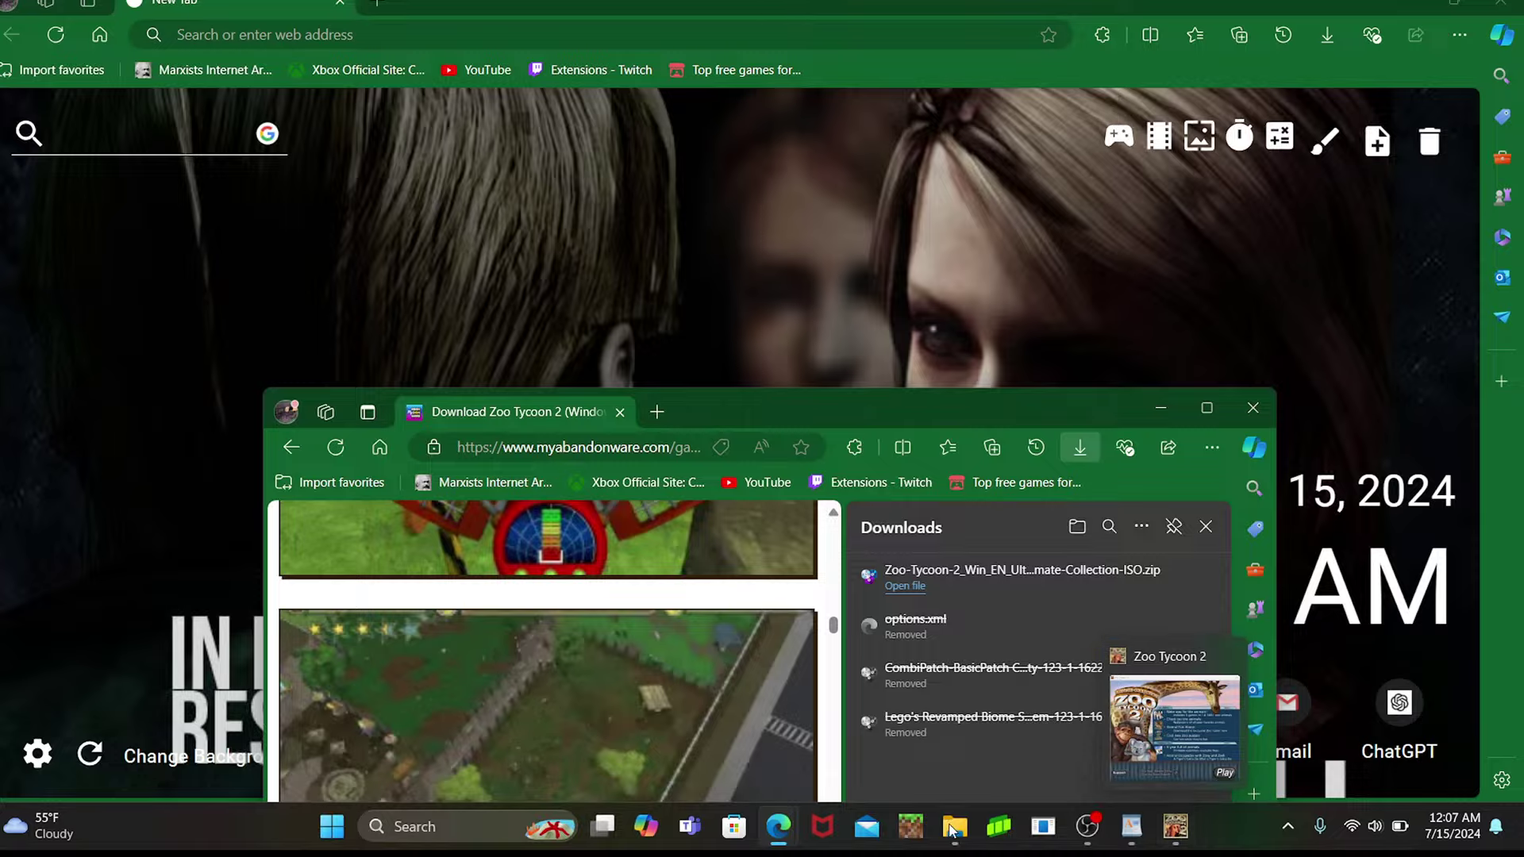
mouse_move(954, 829)
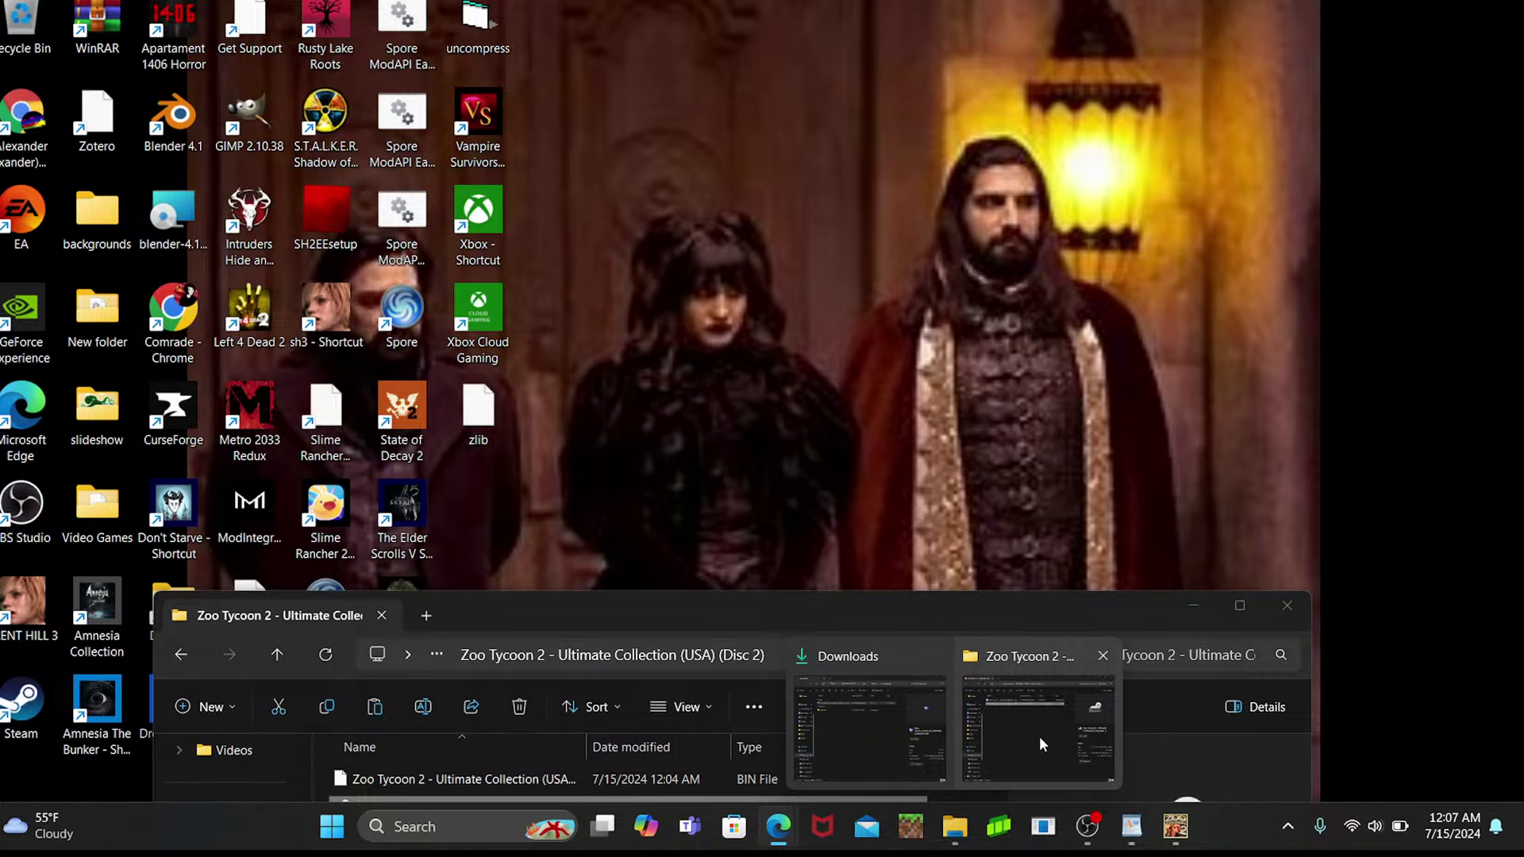
left_click(1040, 736)
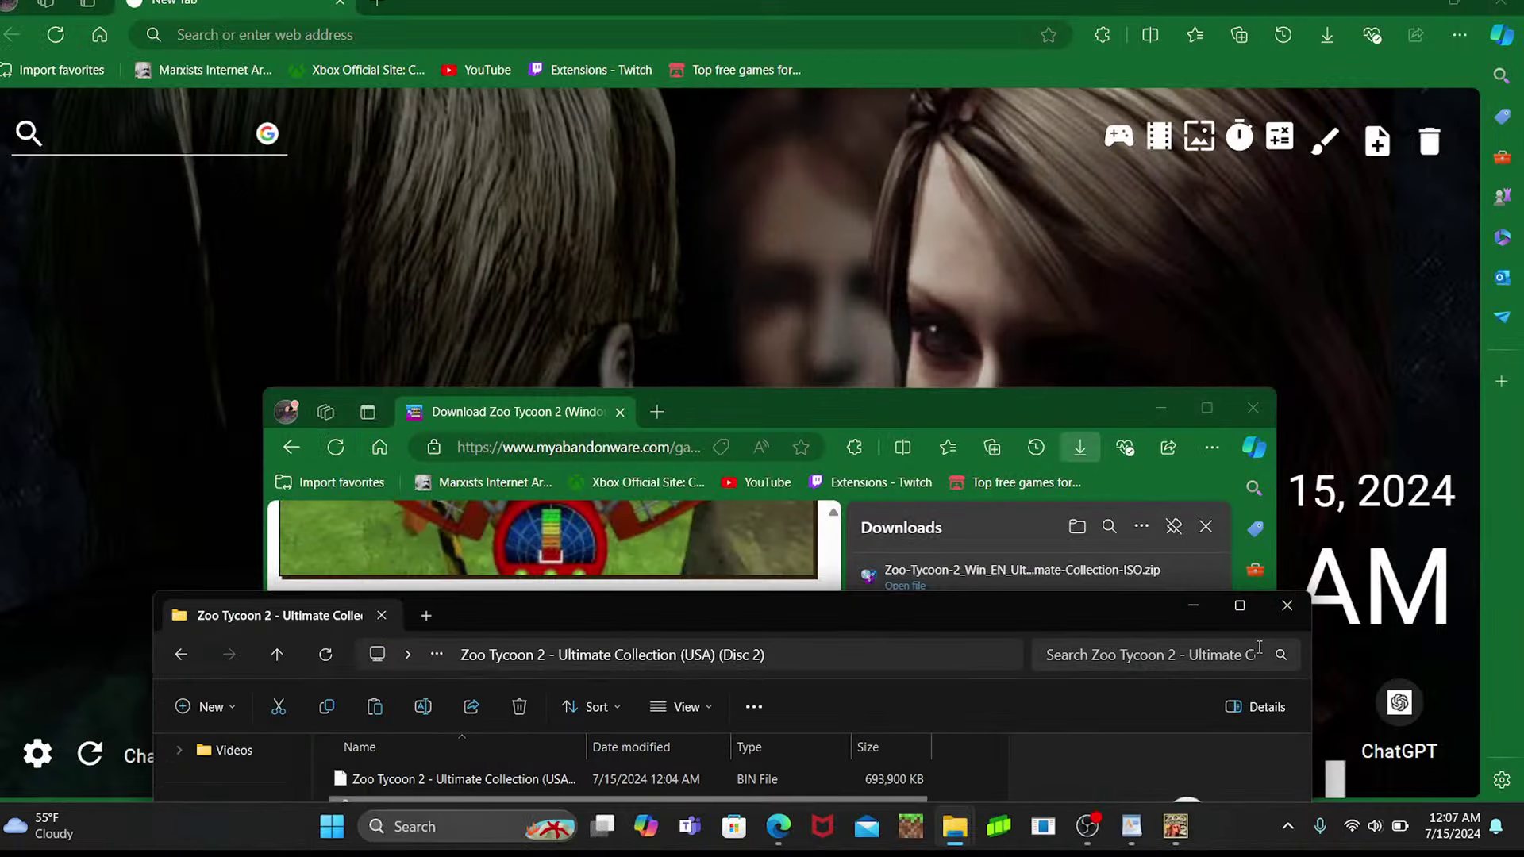
left_click(1240, 613)
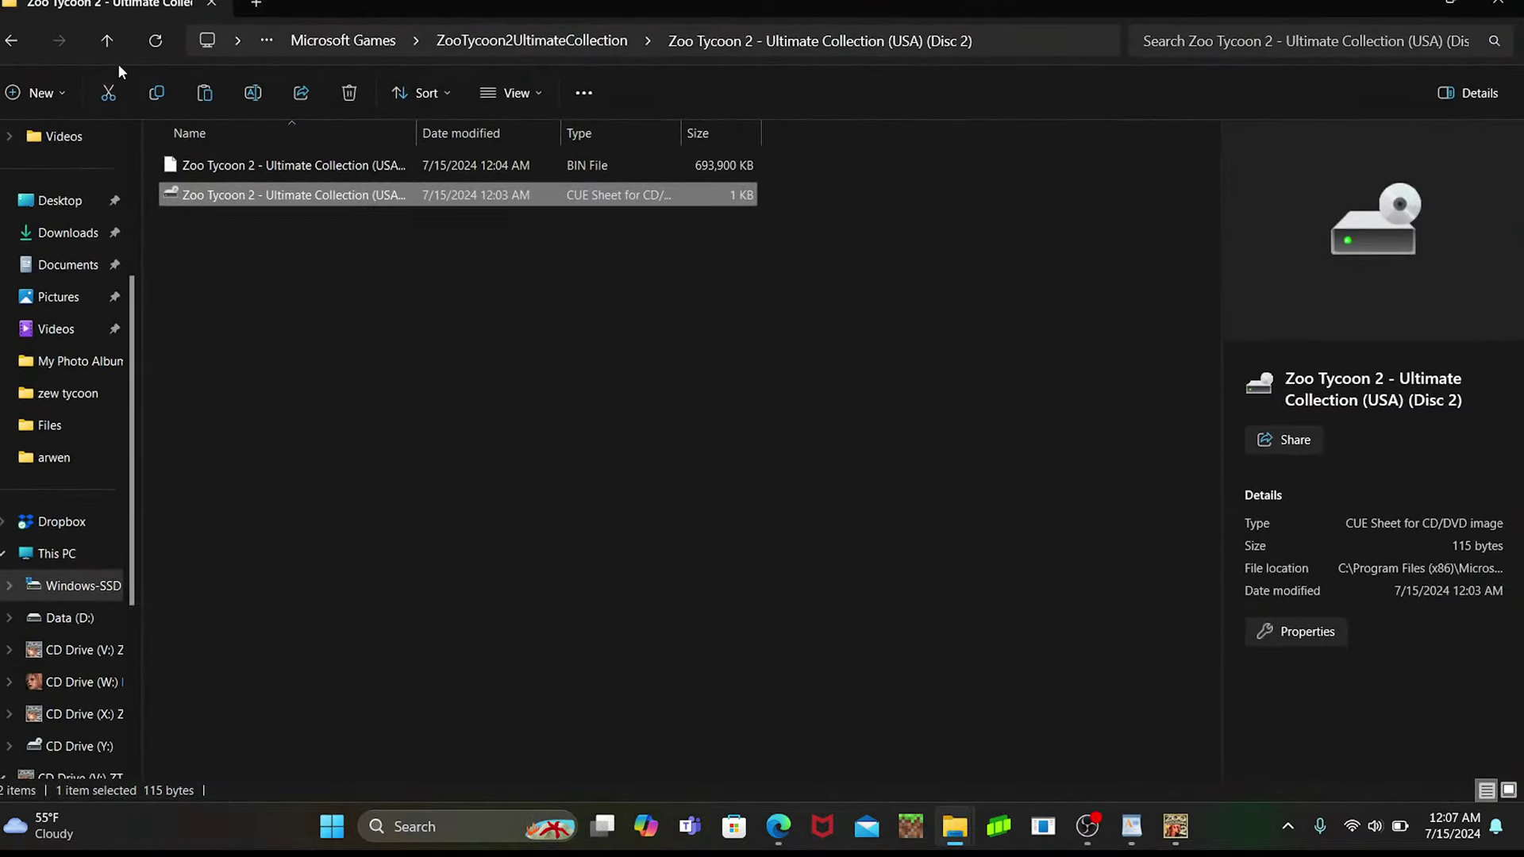
left_click(110, 46)
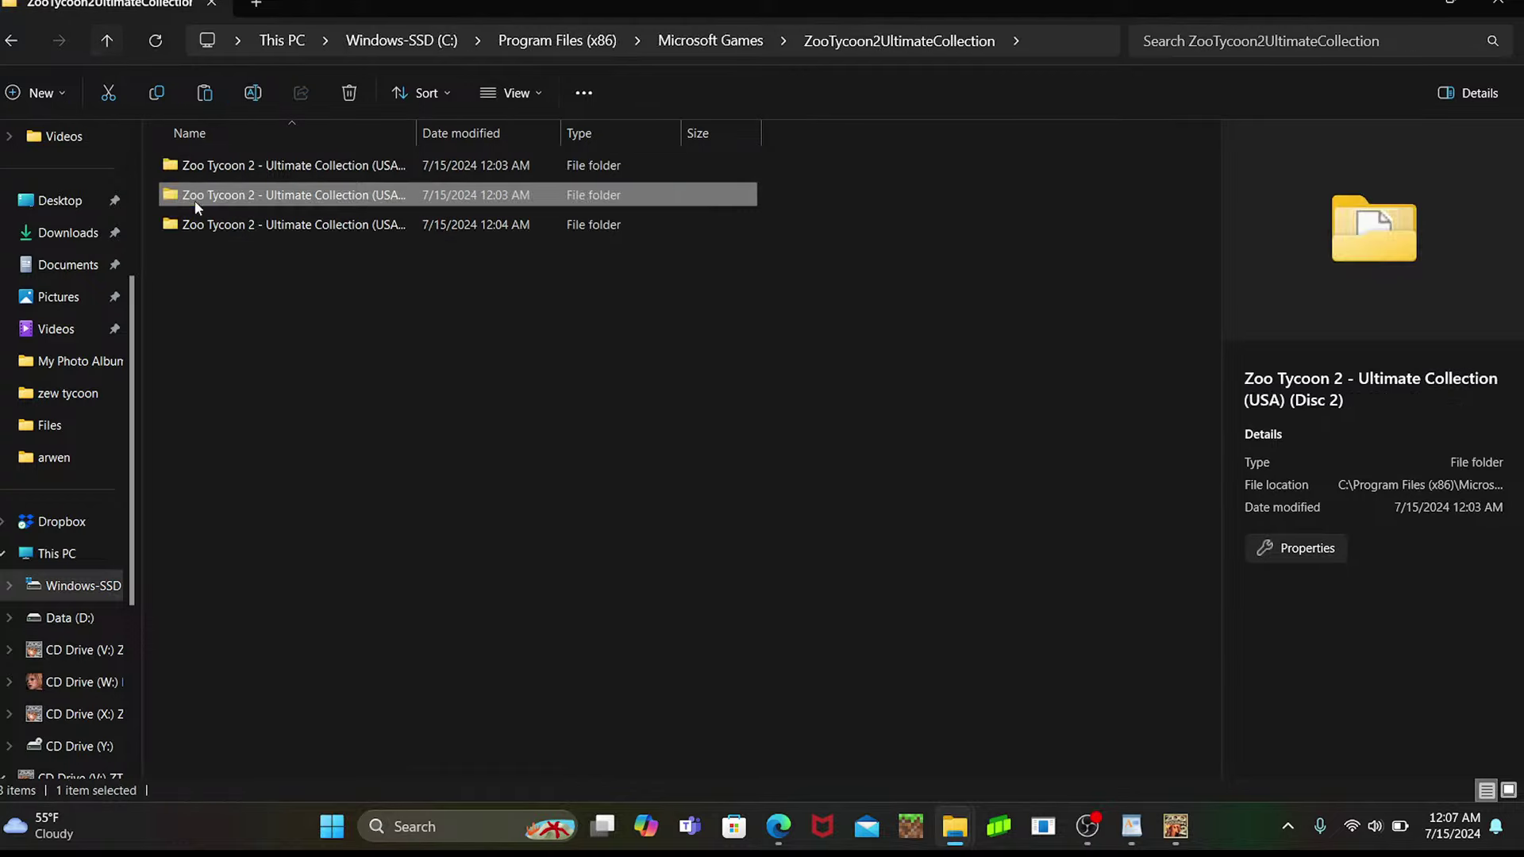
left_click(268, 229)
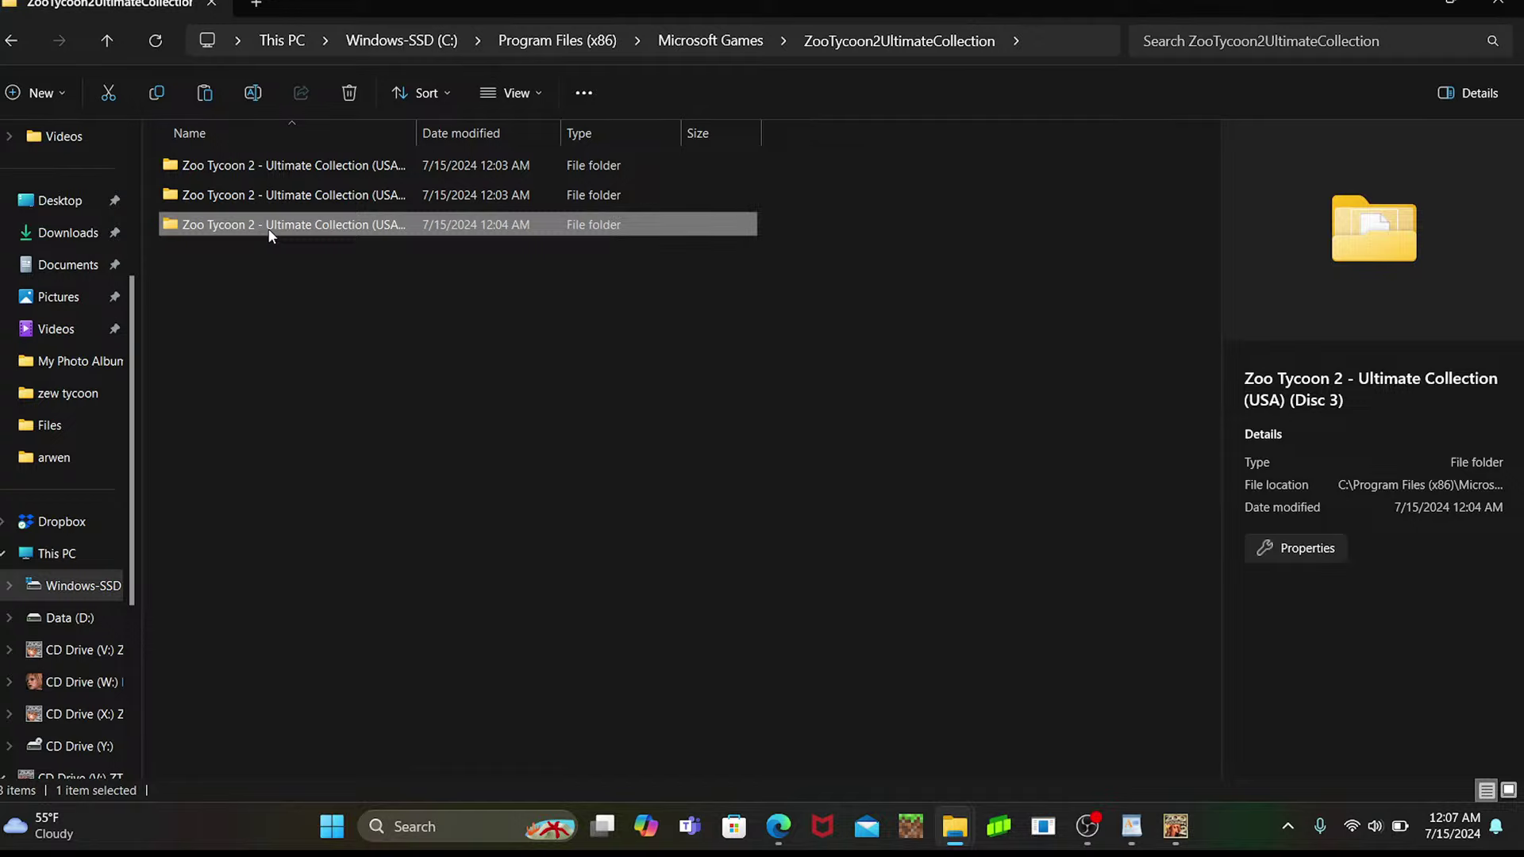
double_click(270, 231)
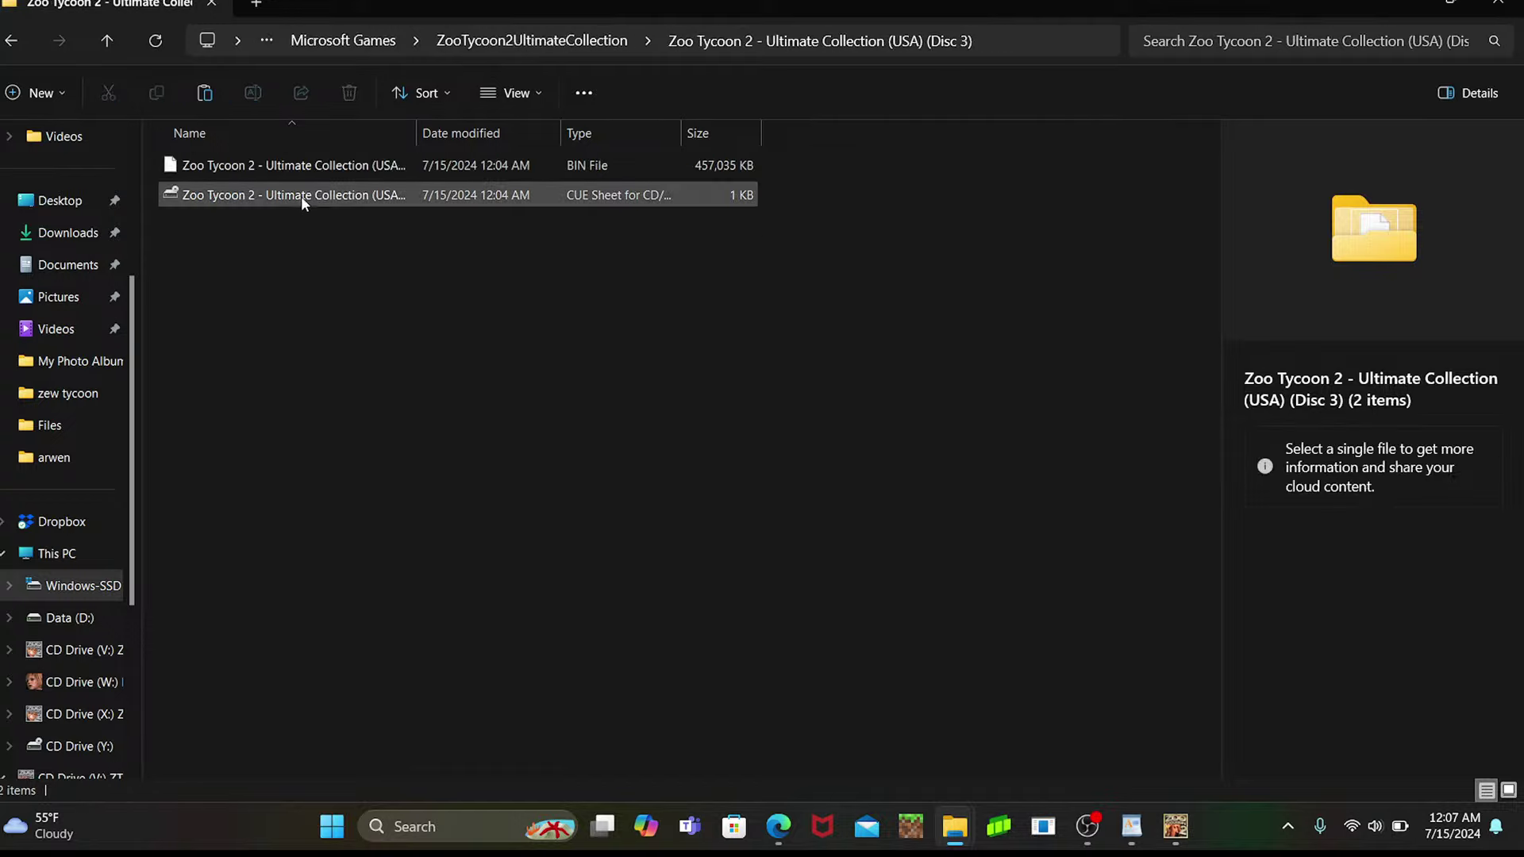
right_click(299, 195)
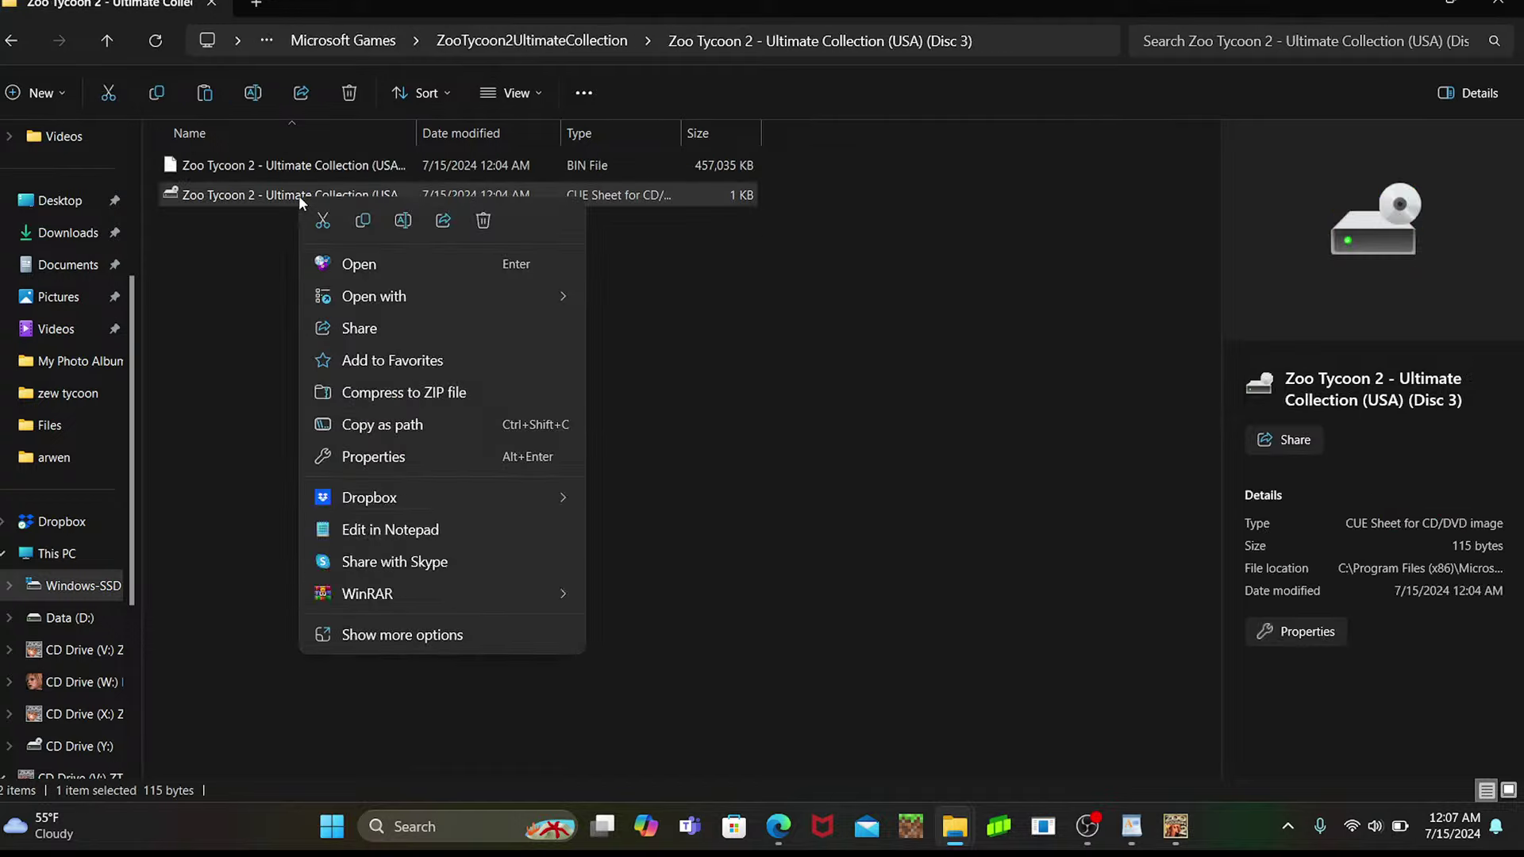
left_click(366, 263)
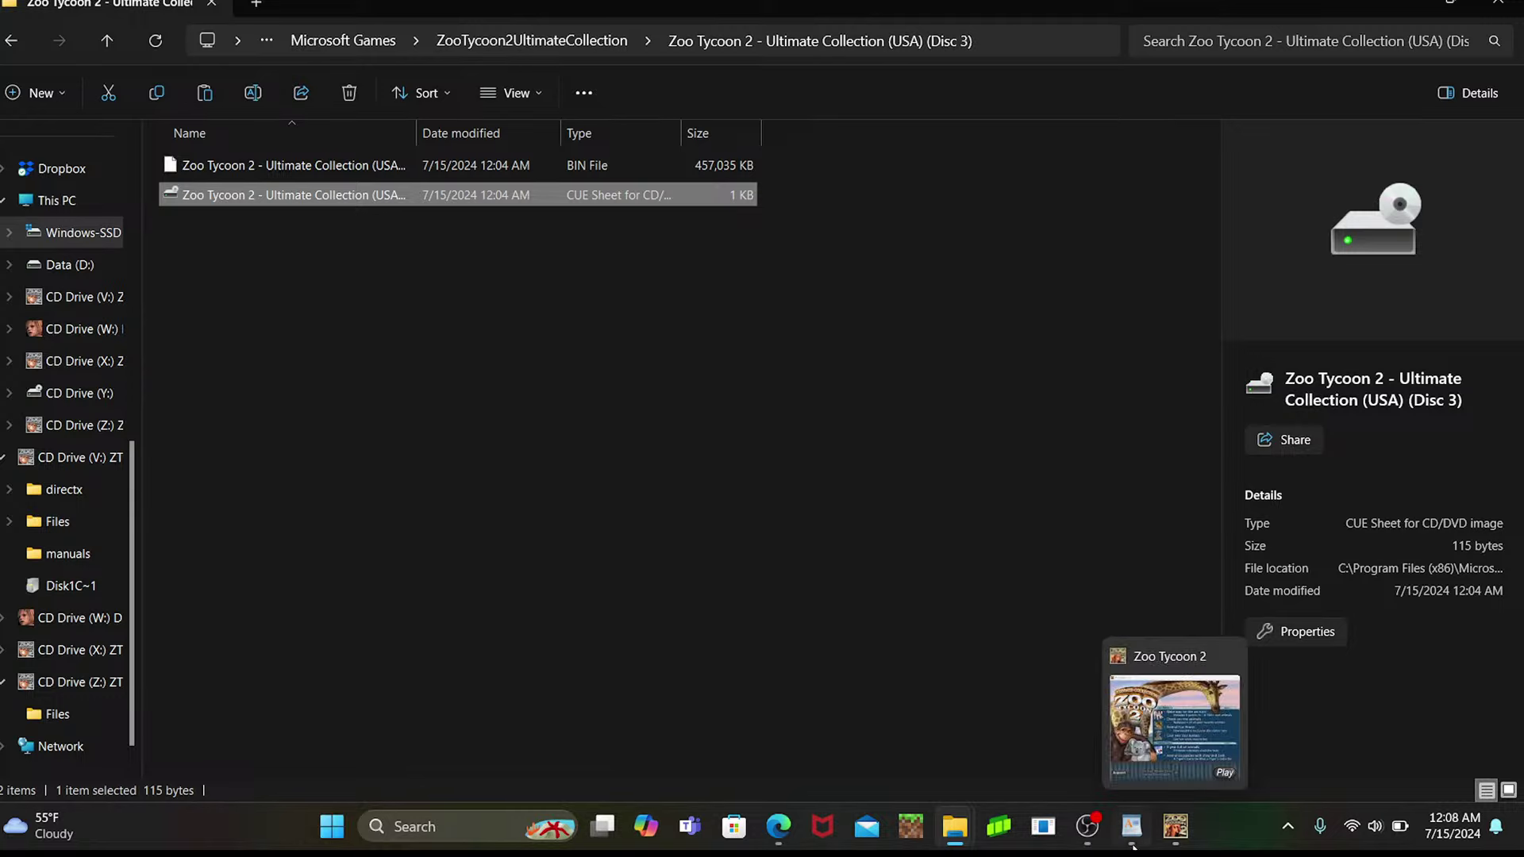
- Minimize the File Explorer window and both browser windows covering the Zoo Tycoon 2 launcher
mouse_move(1131, 827)
mouse_move(1153, 740)
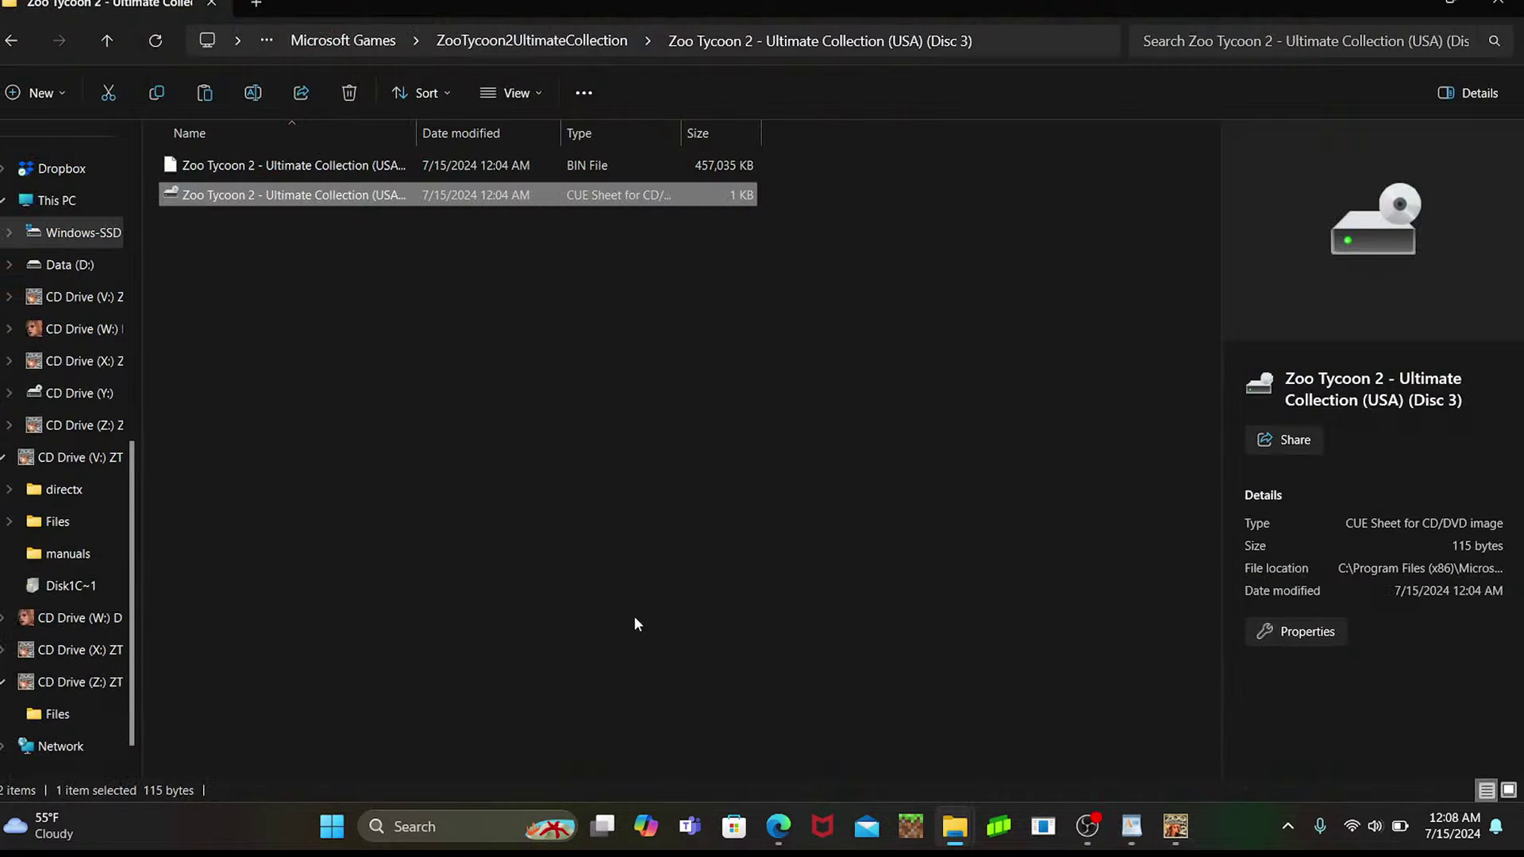
left_click(1415, 9)
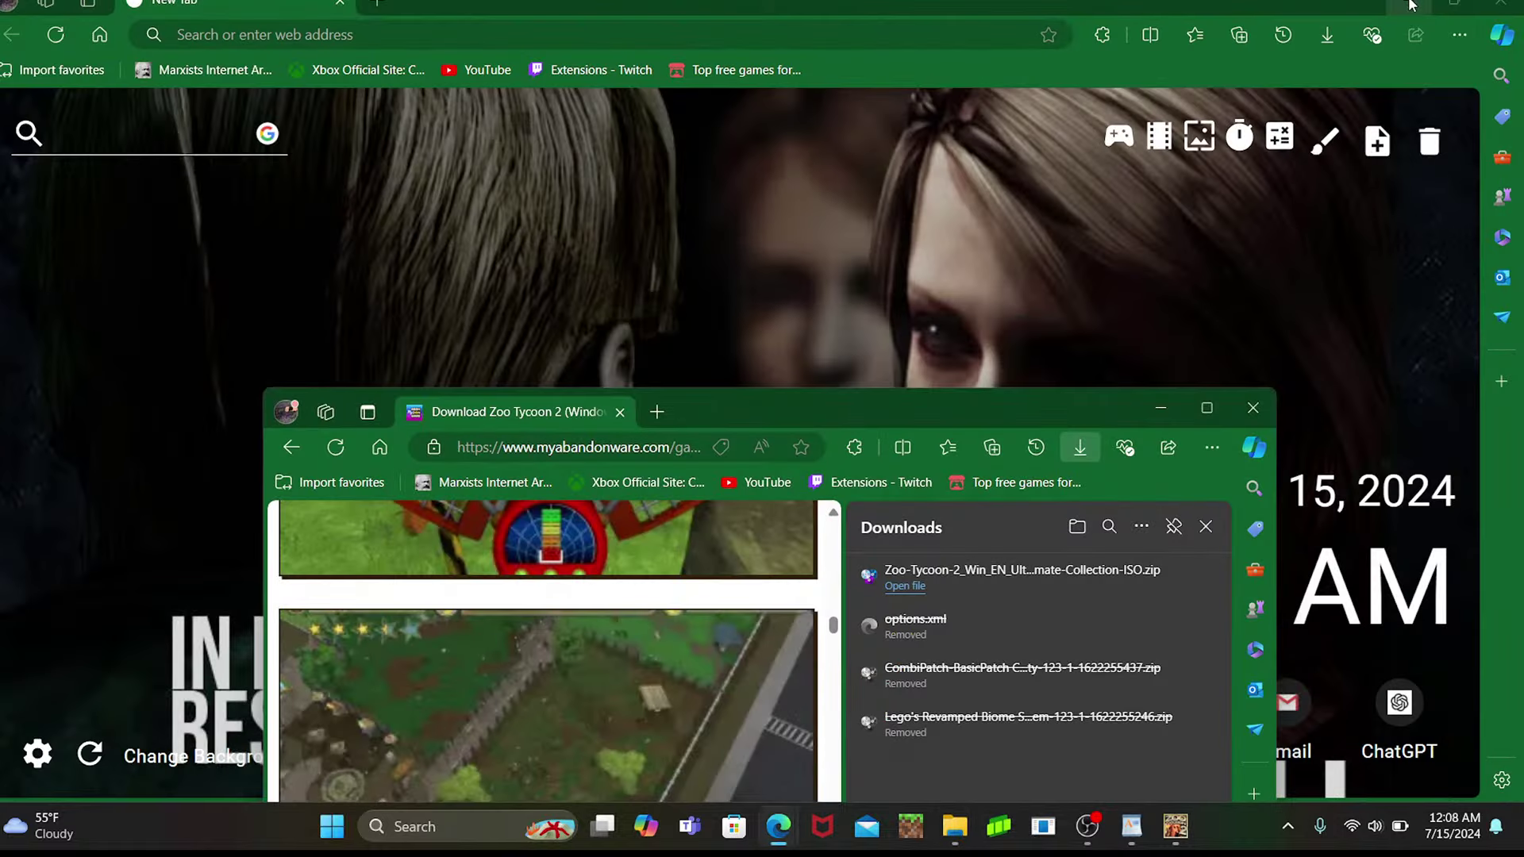
left_click(1169, 413)
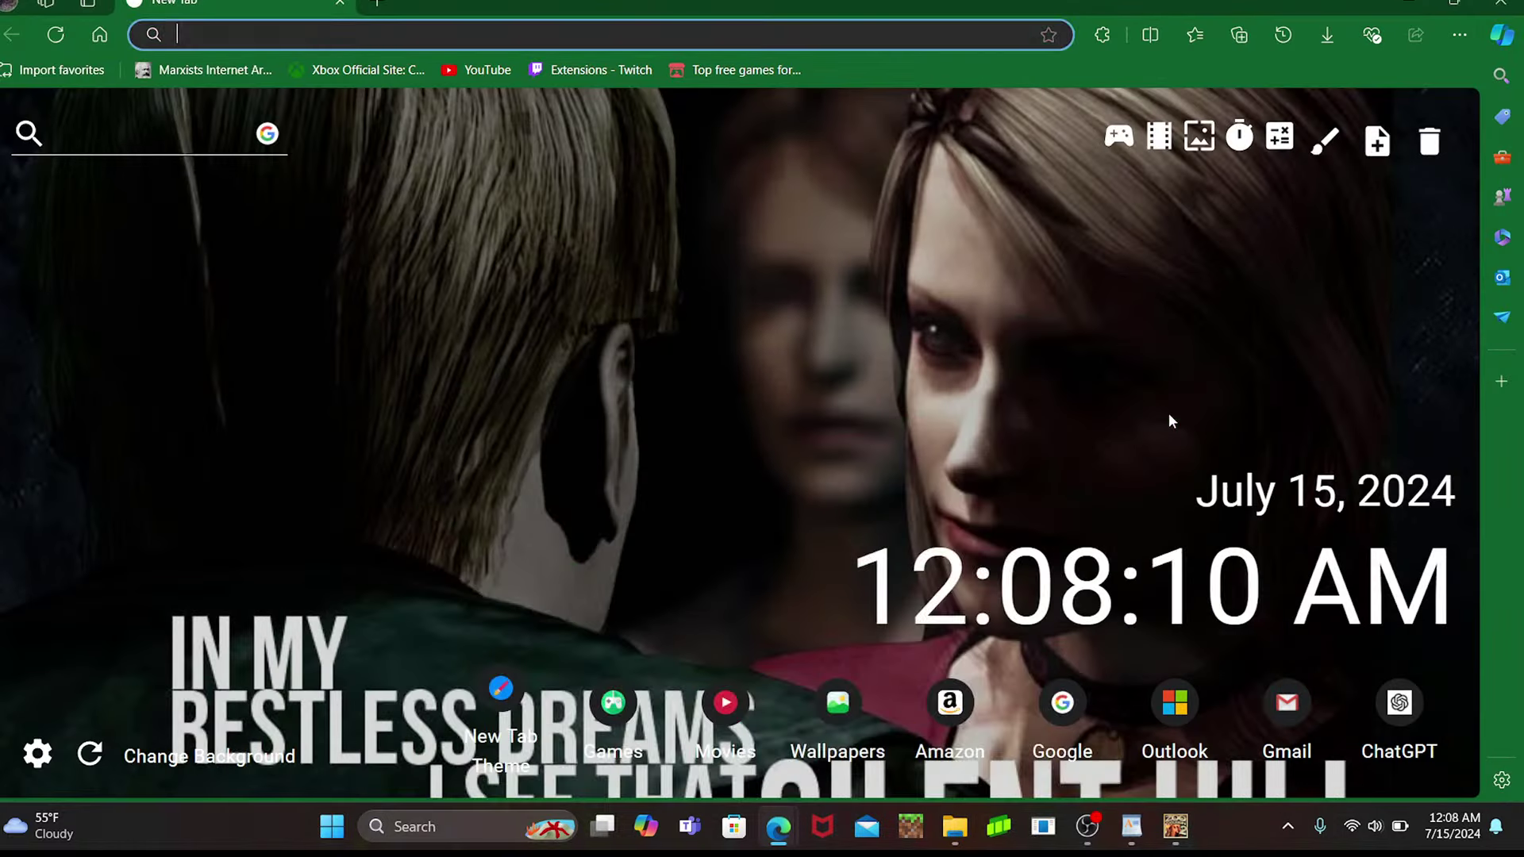
left_click(1418, 2)
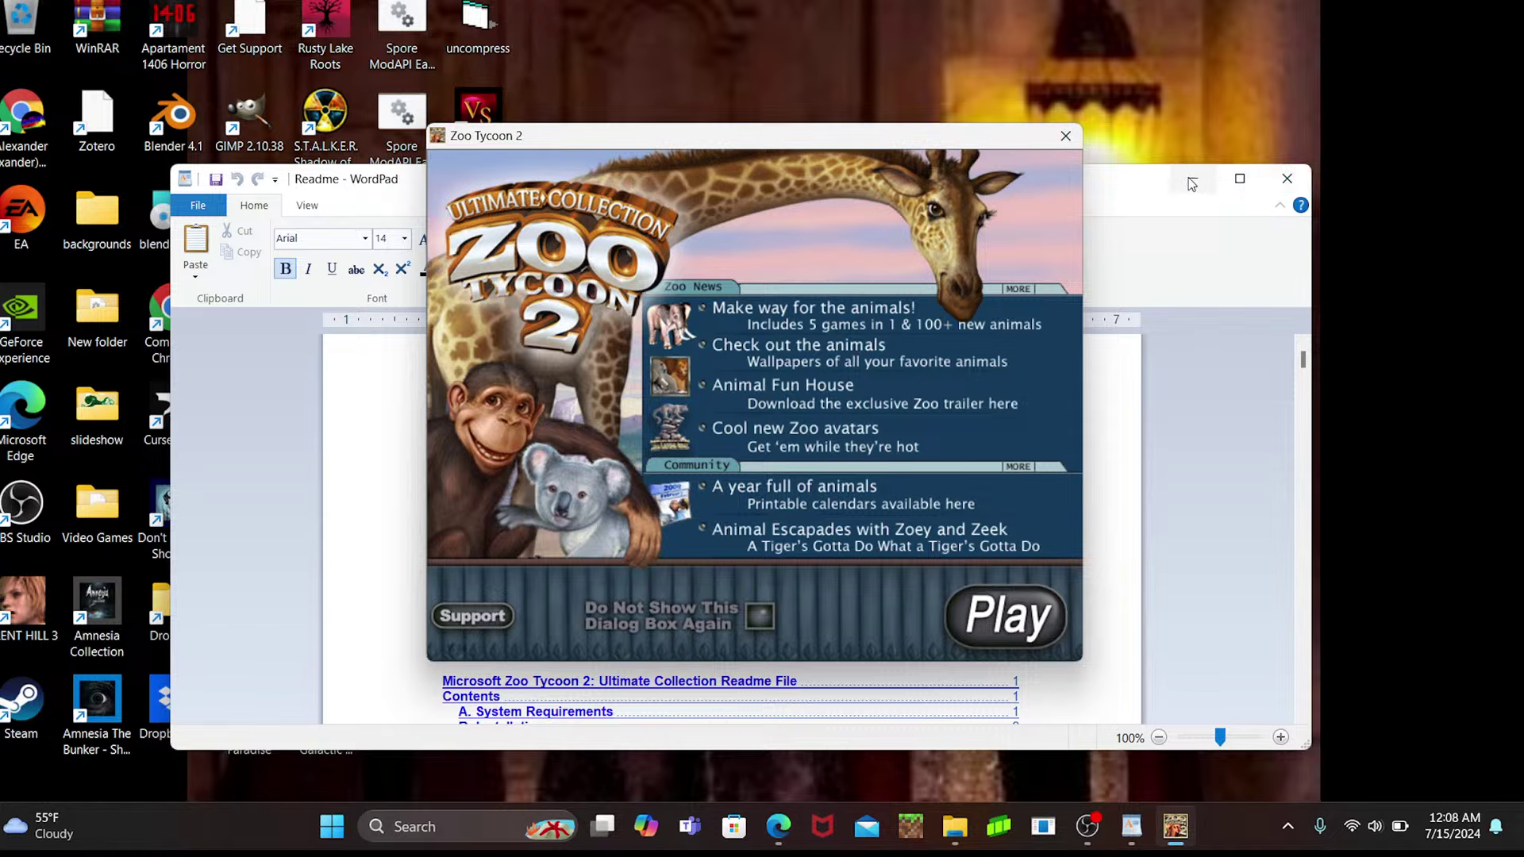
- Move the Zoo Tycoon 2 launcher off the Readme and close it, and minimize the Readme document
left_click_drag(950, 135, 698, 744)
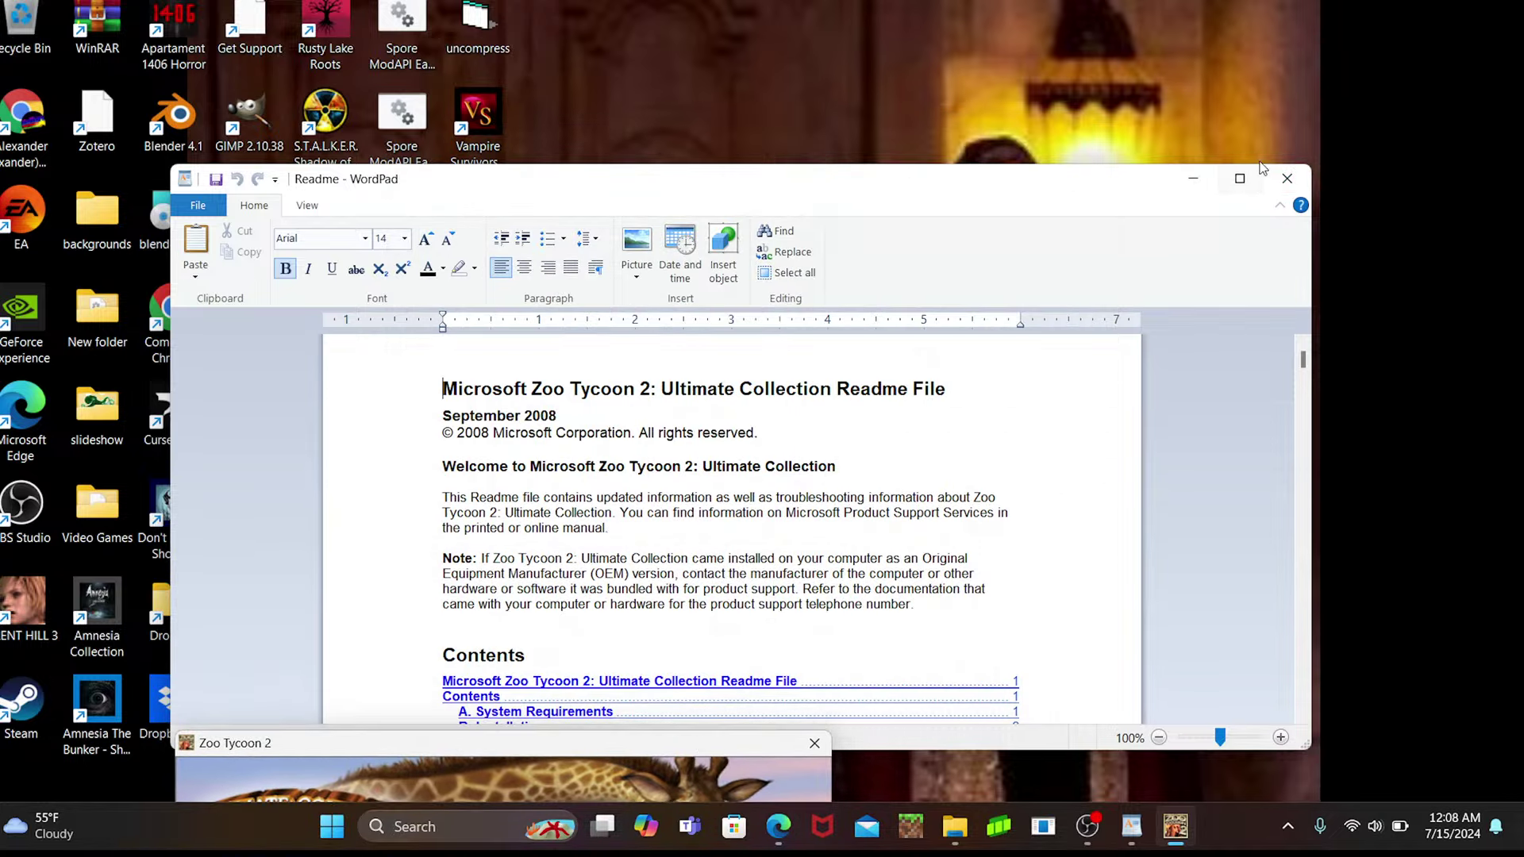
left_click(814, 748)
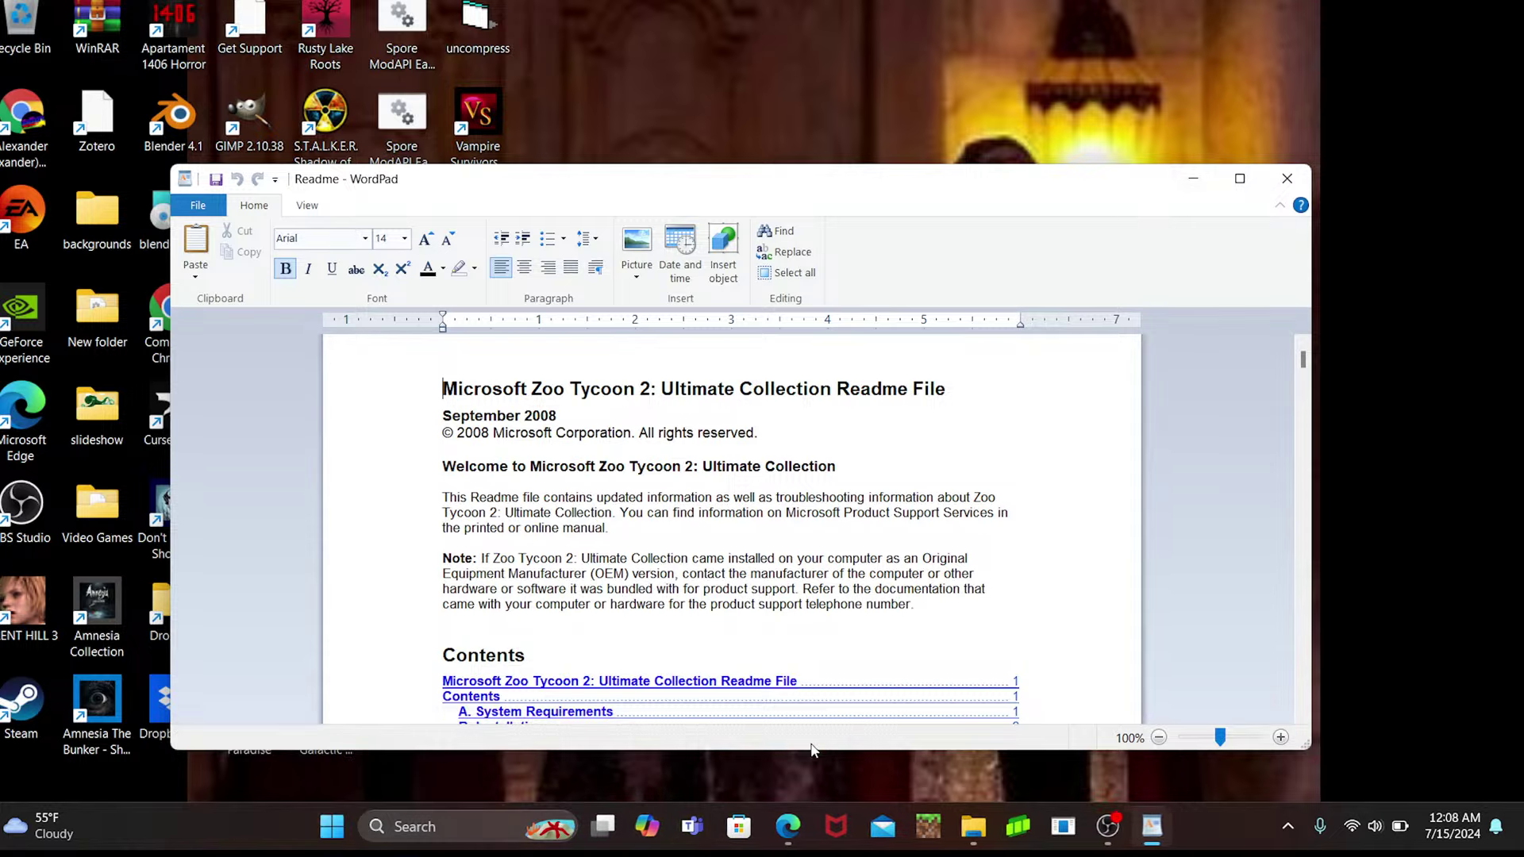
left_click(1190, 183)
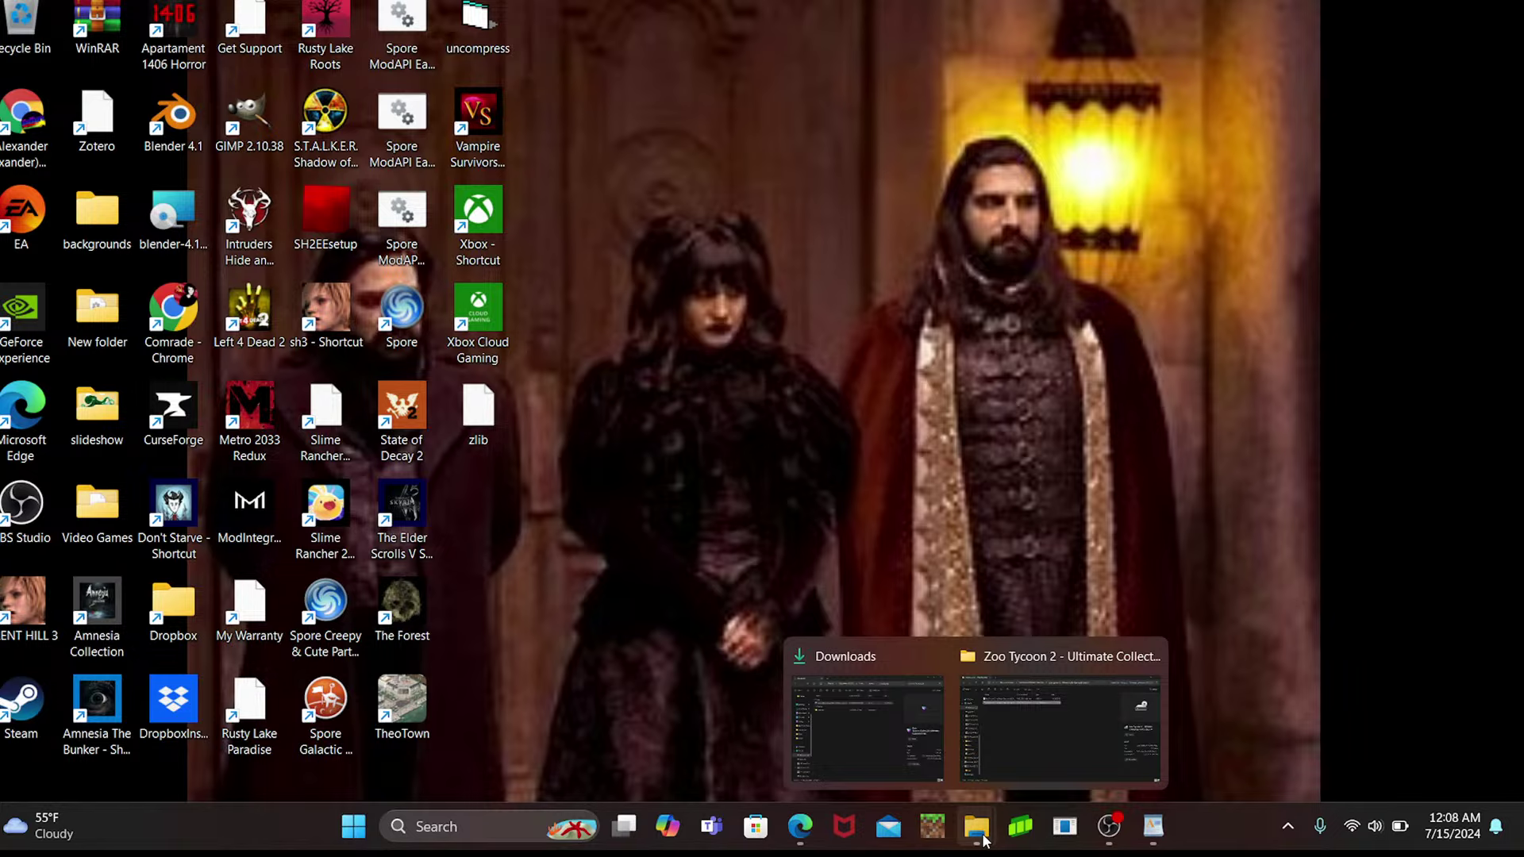
- Examine the Files folder on the mounted ZT2UCD3 drive (Z:) and the contents of the x302_000 archive, and close the archive
left_click(1061, 736)
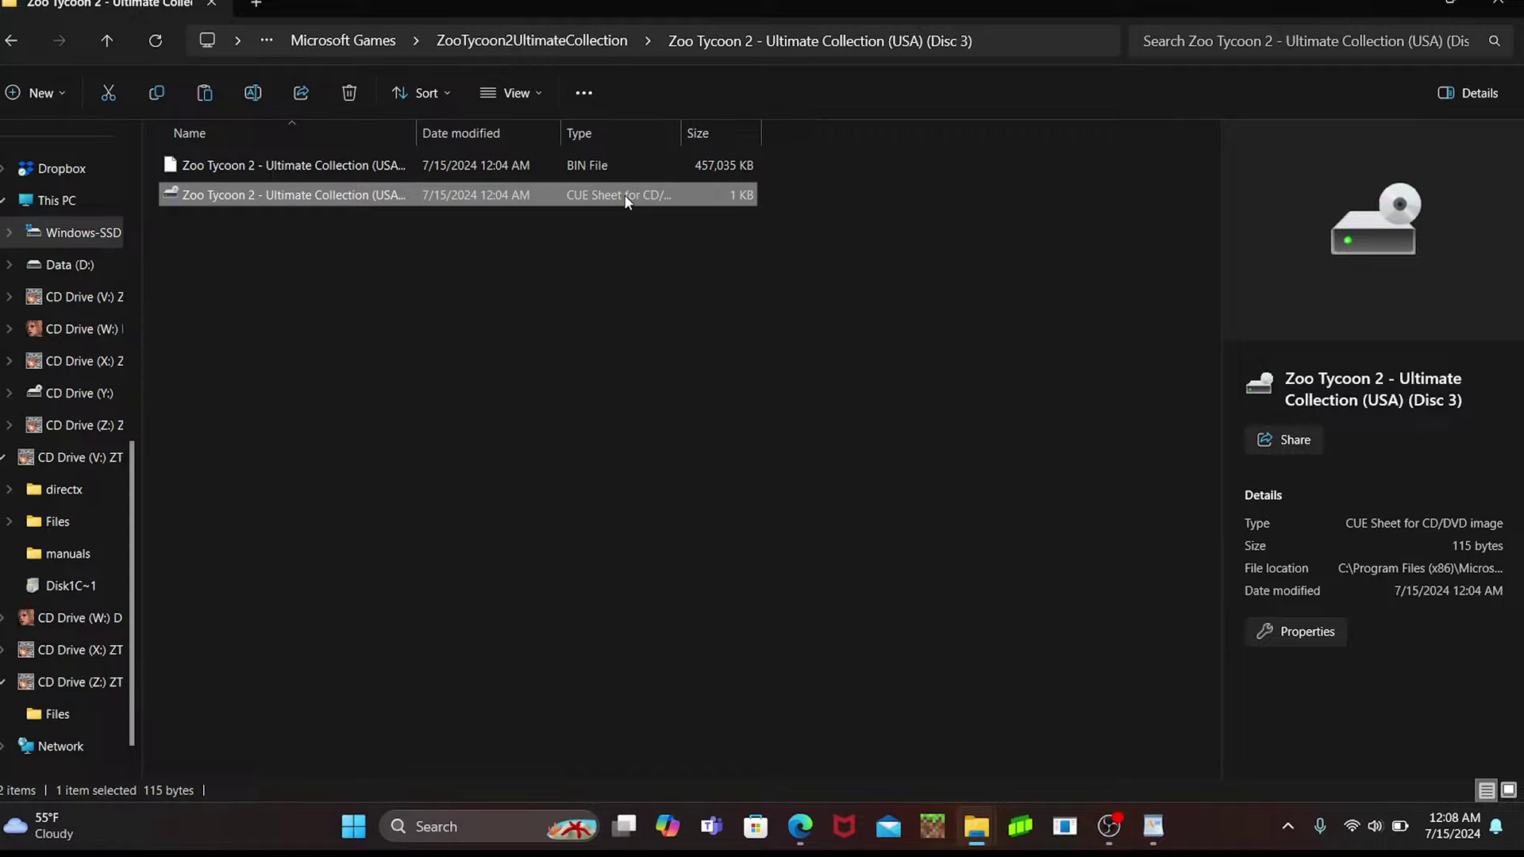
left_click(41, 719)
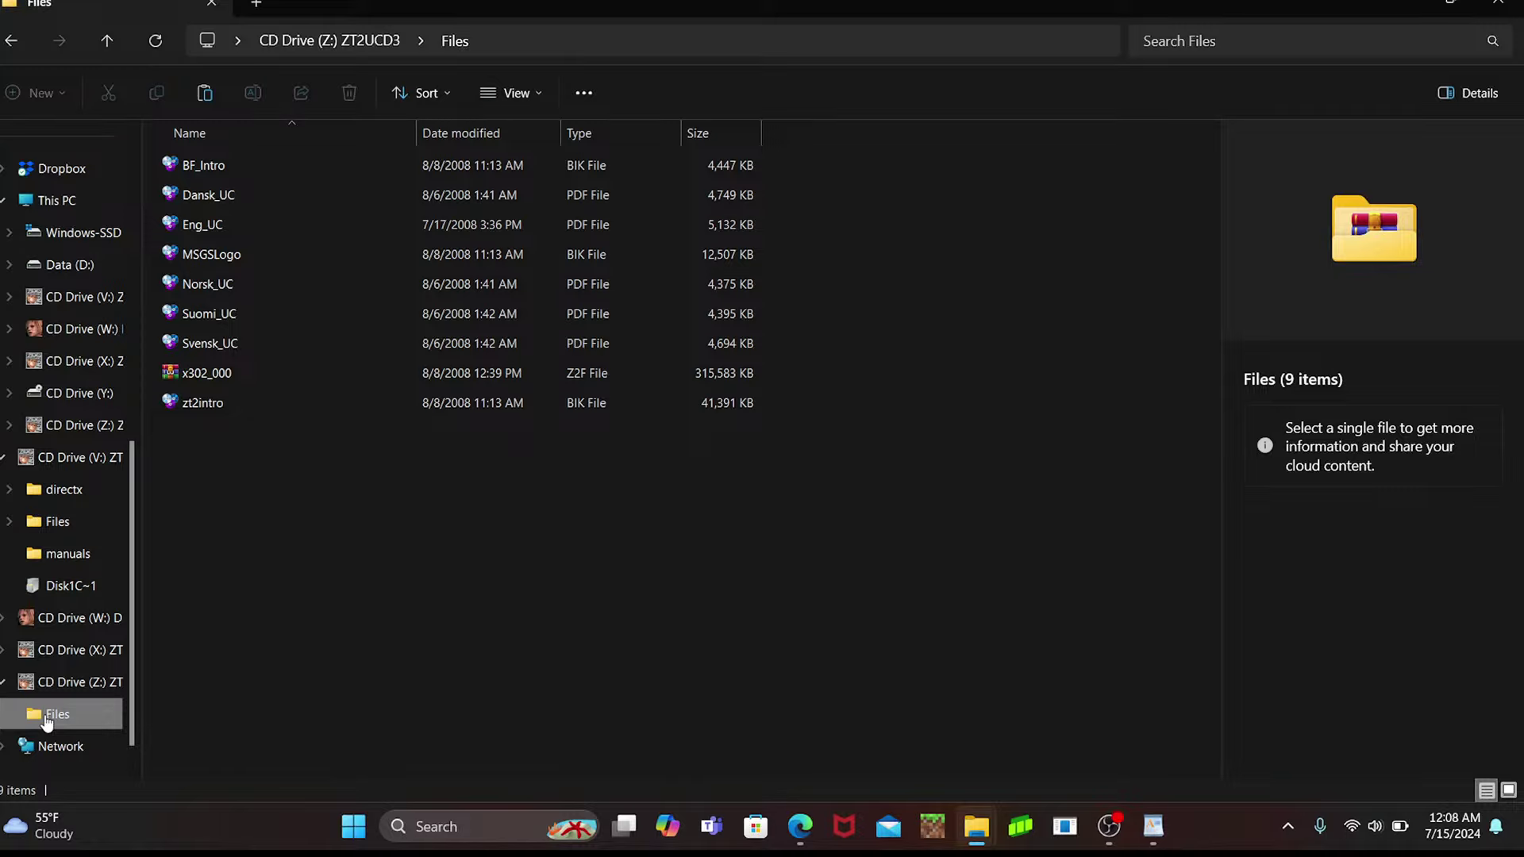
left_click(261, 371)
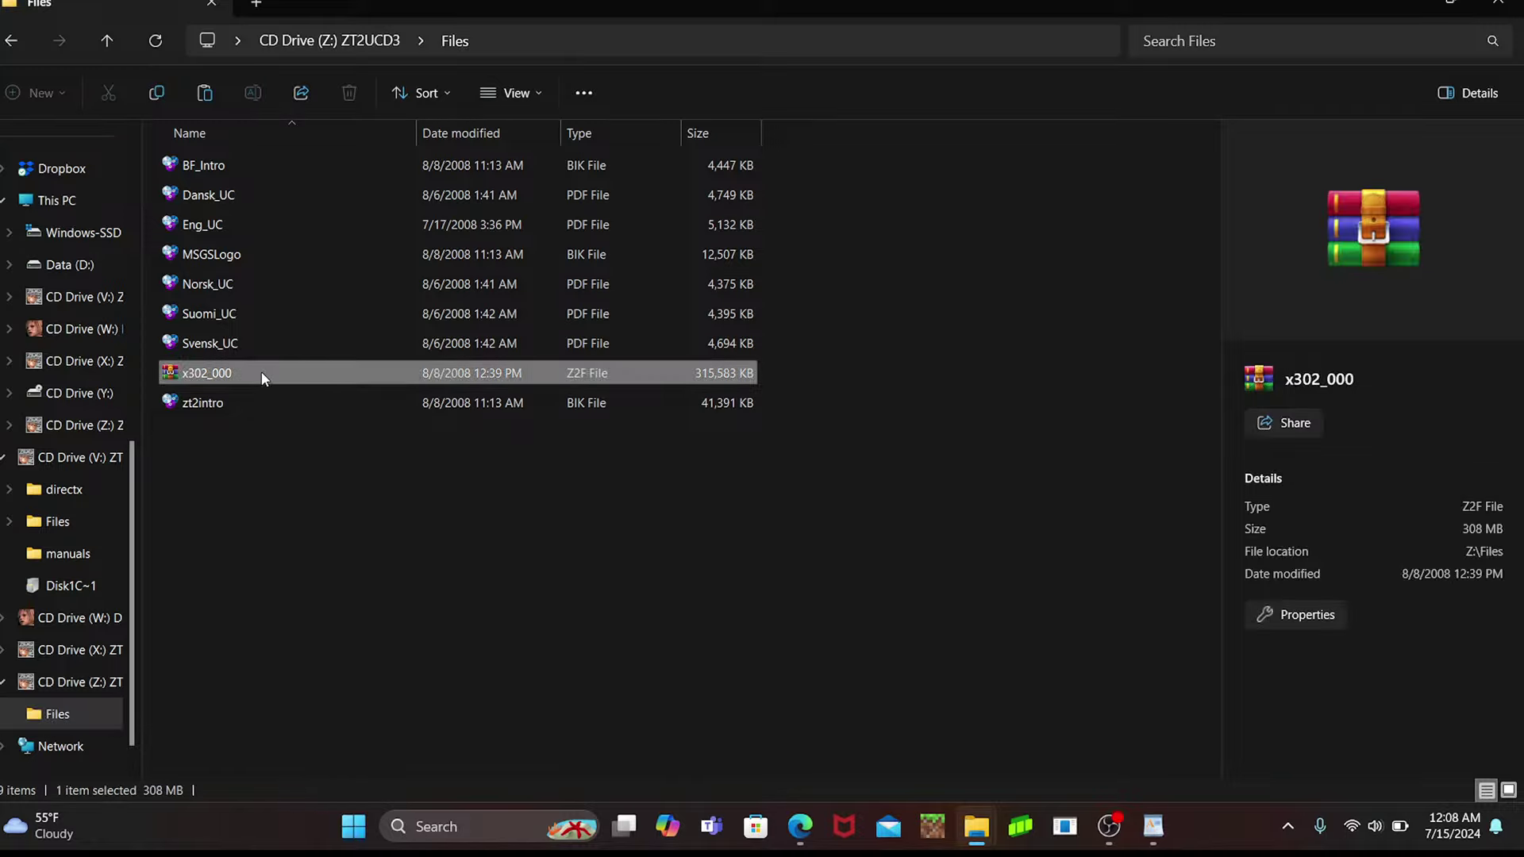
double_click(263, 374)
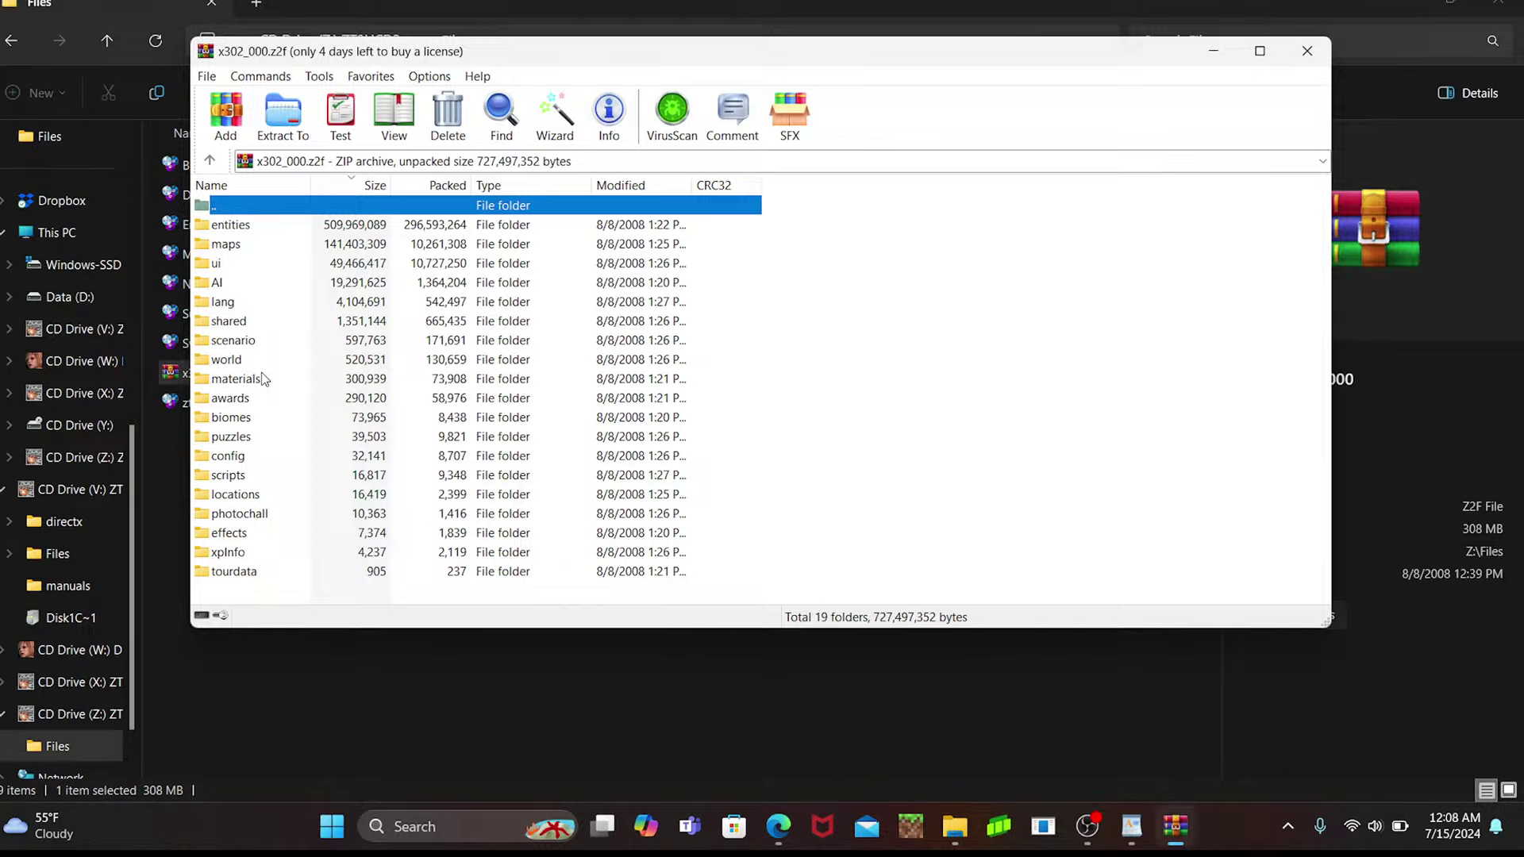
left_click(1308, 52)
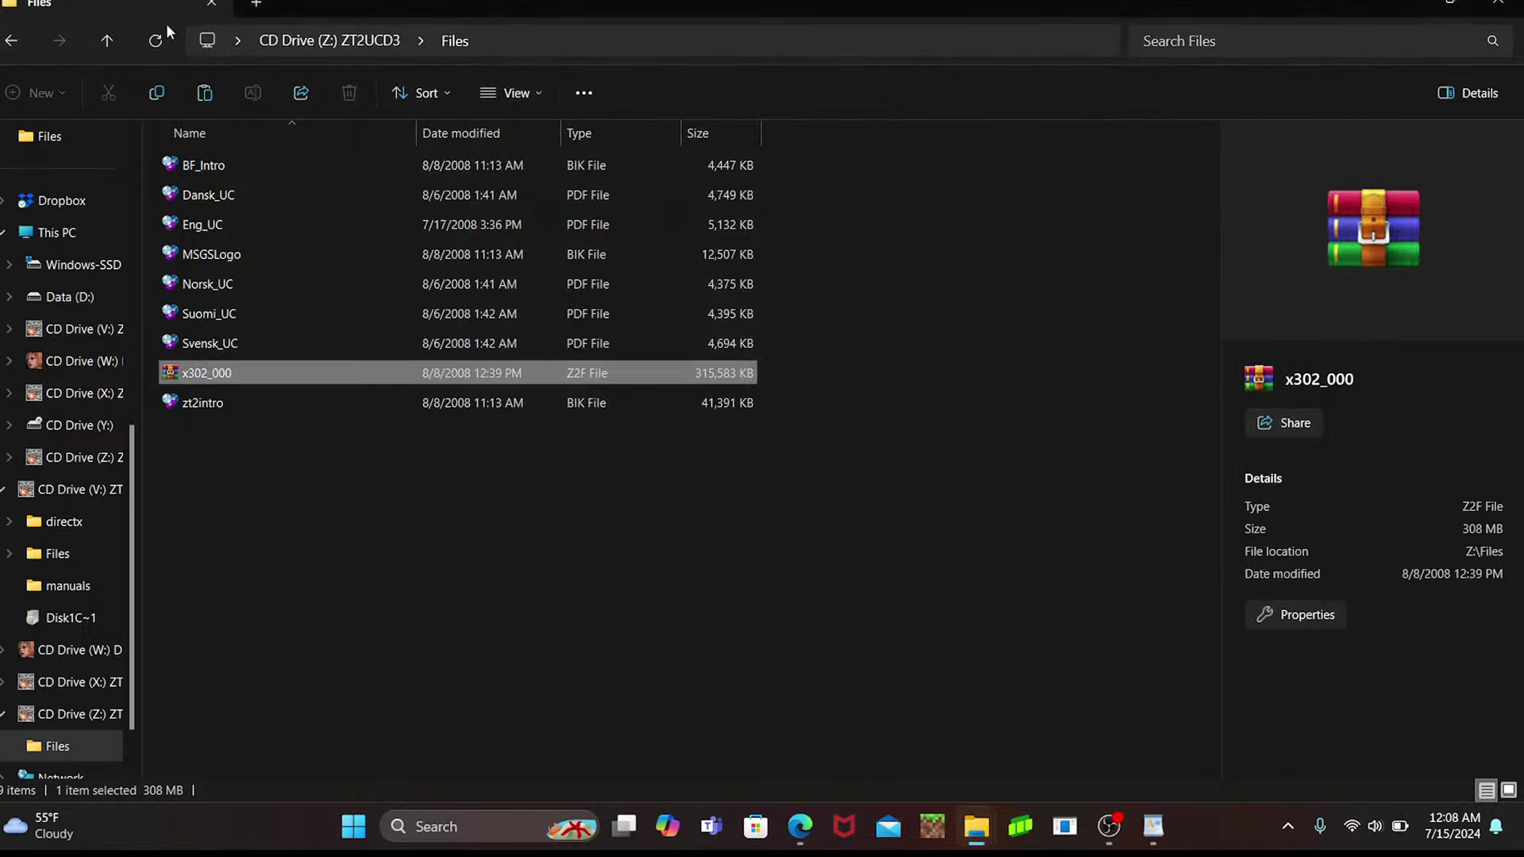
- Return to the Disc 3 folder and open the mounted CUE image again to unmount it from drive Z
left_click(15, 40)
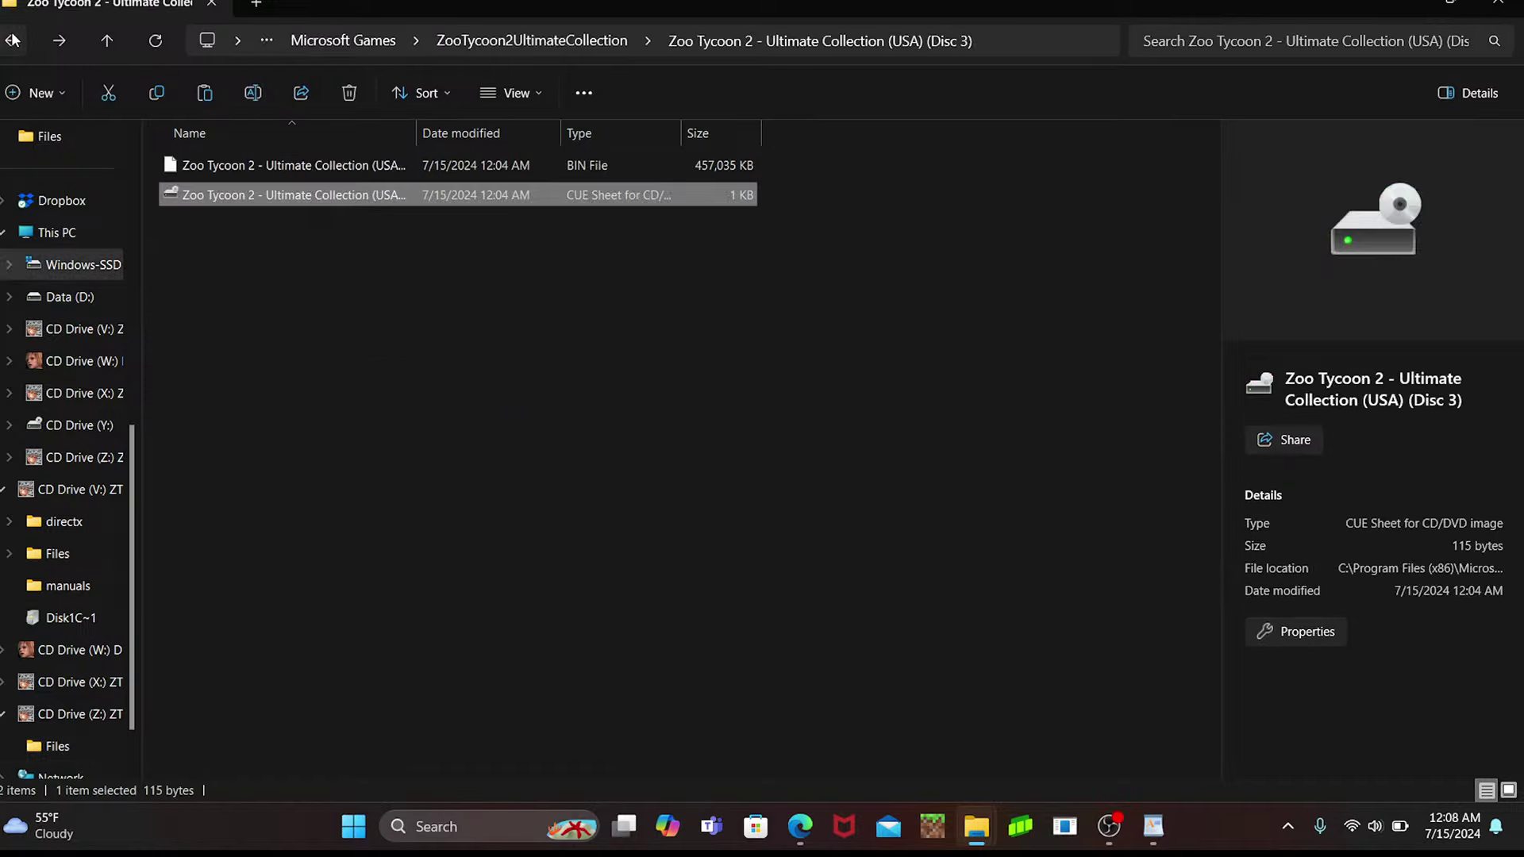
right_click(374, 195)
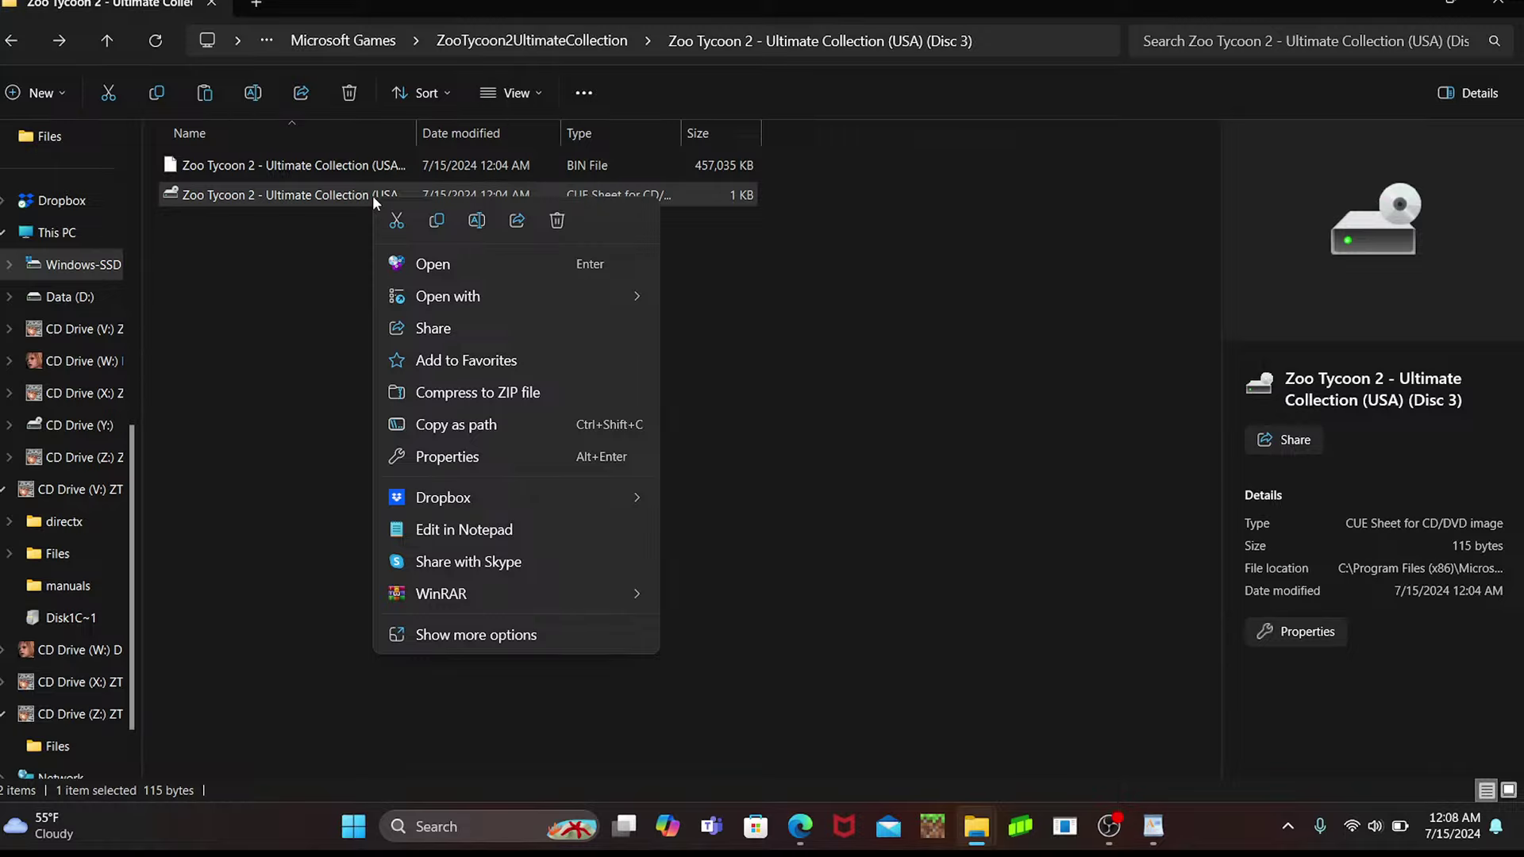
left_click(444, 634)
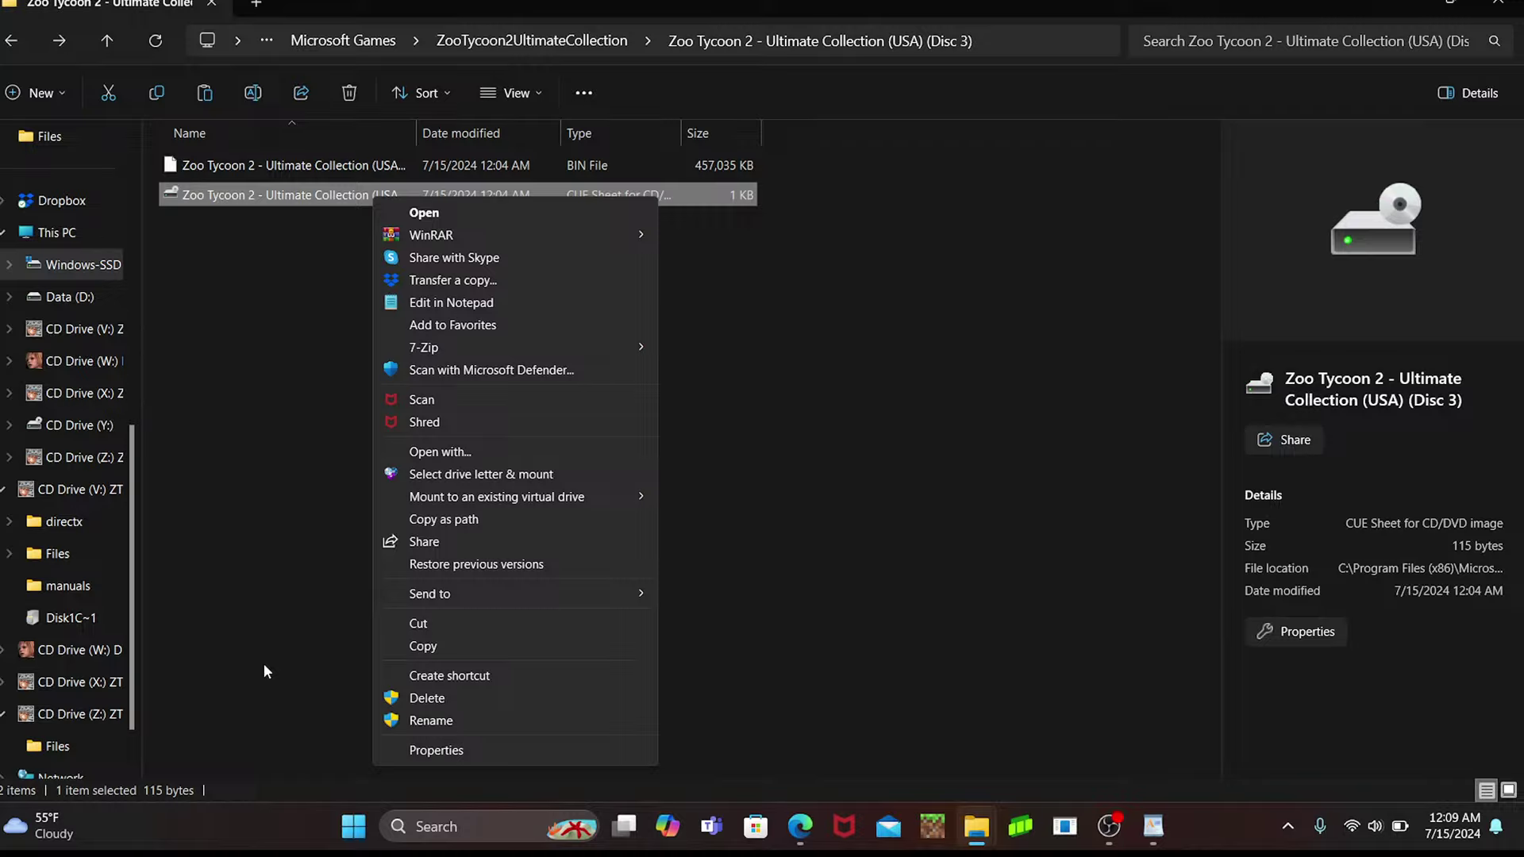
left_click(498, 208)
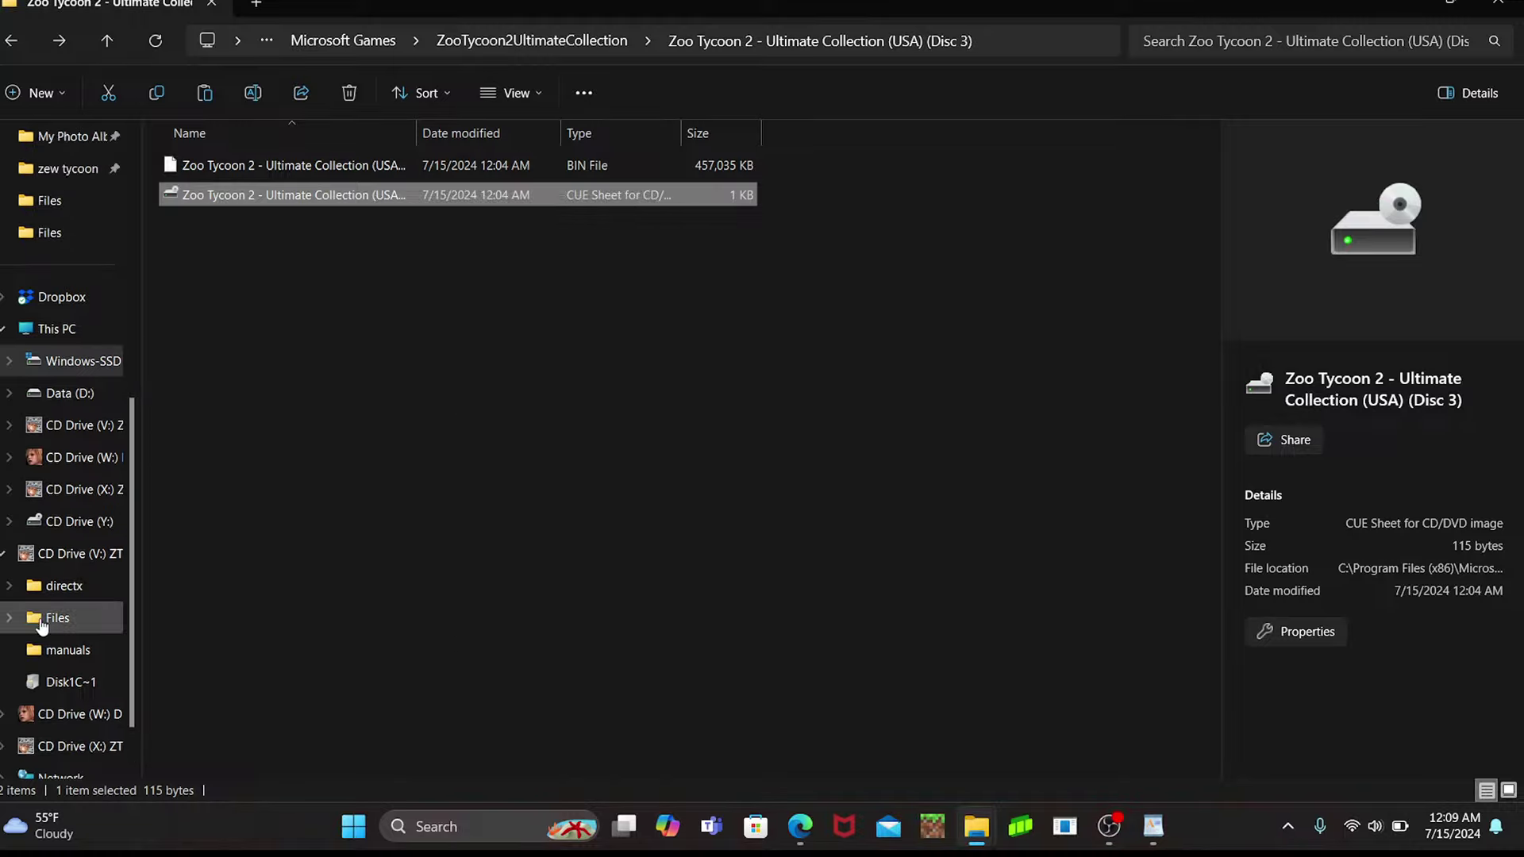
scroll(42, 627, "down", 1)
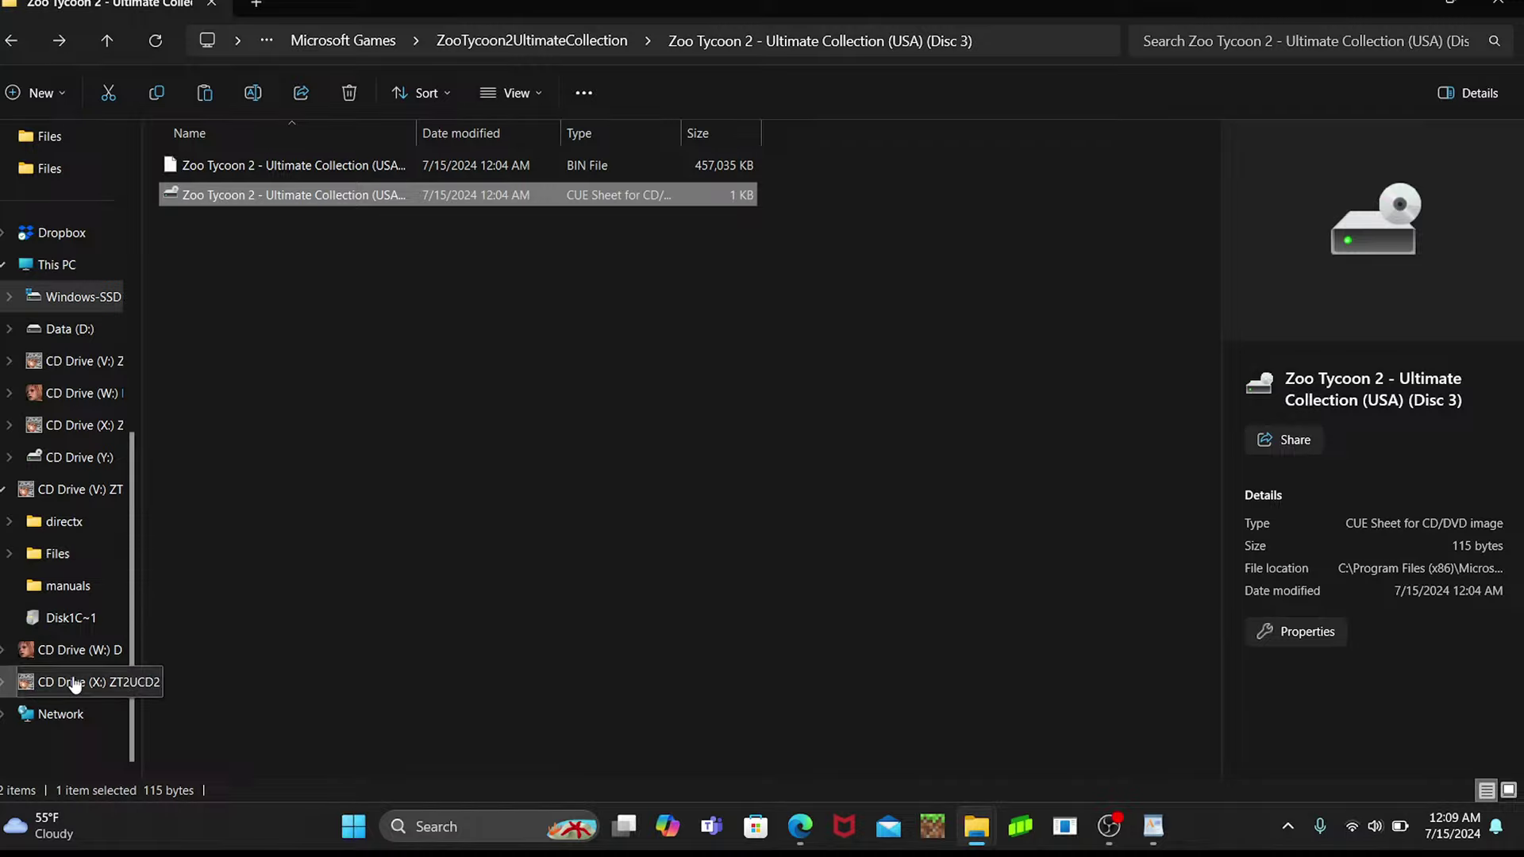